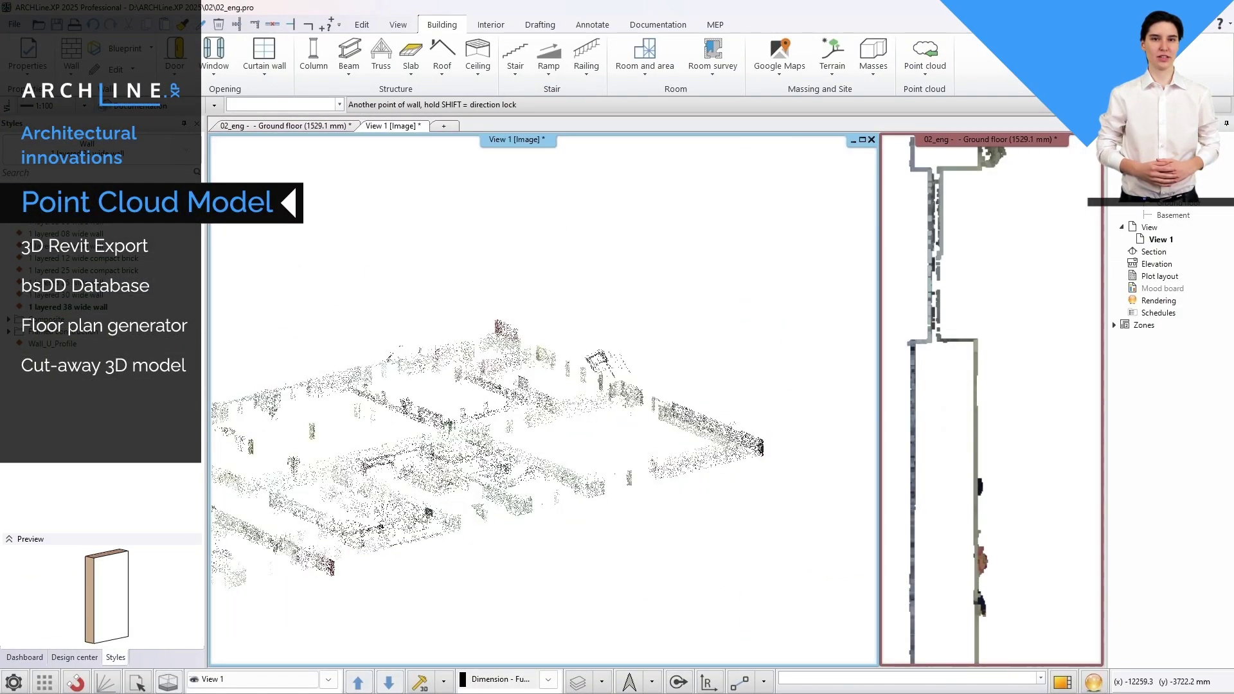
- Draw an exterior wall along the long outer edge of the building's point cloud in the 3D view
{"action": "middle_click_drag", "start_coordinate": [243, 547], "coordinate": [358, 553]}
{"action": "left_click", "coordinate": [827, 577]}
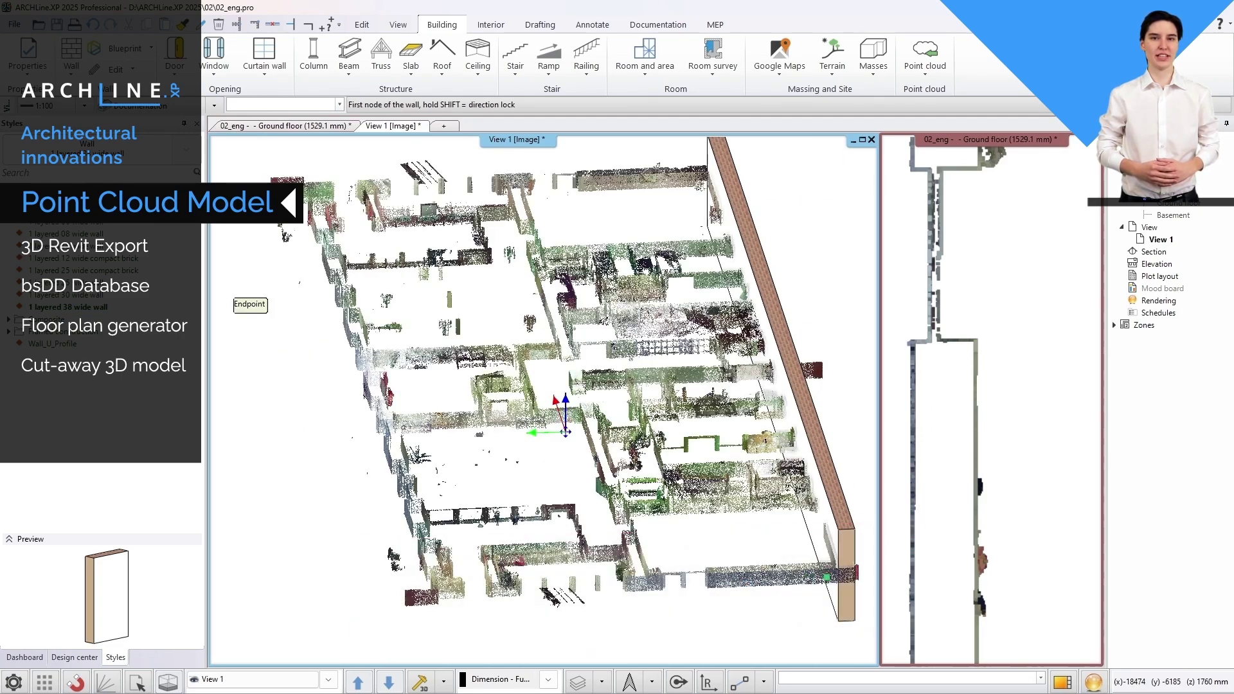
{"action": "left_click", "coordinate": [233, 300]}
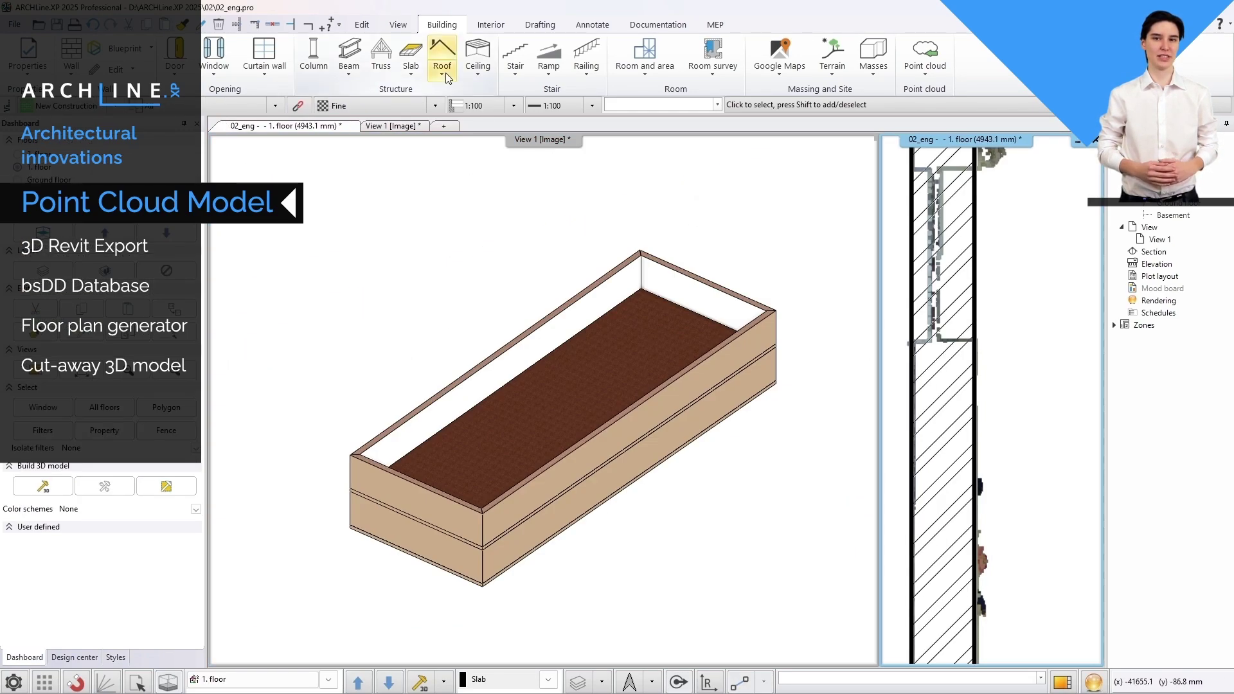
- Start a roof over the two-storey building on the 1. floor
{"action": "left_click", "coordinate": [448, 78]}
{"action": "left_click", "coordinate": [469, 119]}
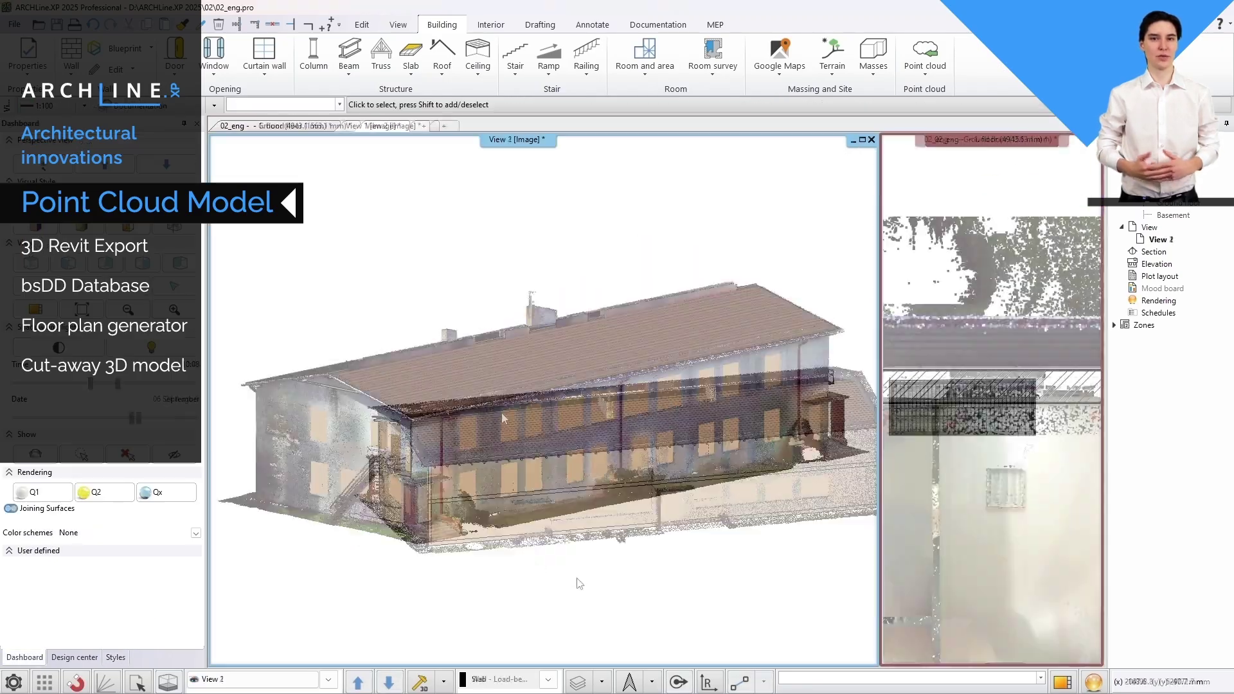
- Insert a window into the exterior wall, fitting its edges to the opening in the point cloud
{"action": "scroll", "coordinate": [576, 584], "scroll_direction": "up", "scroll_amount": 8}
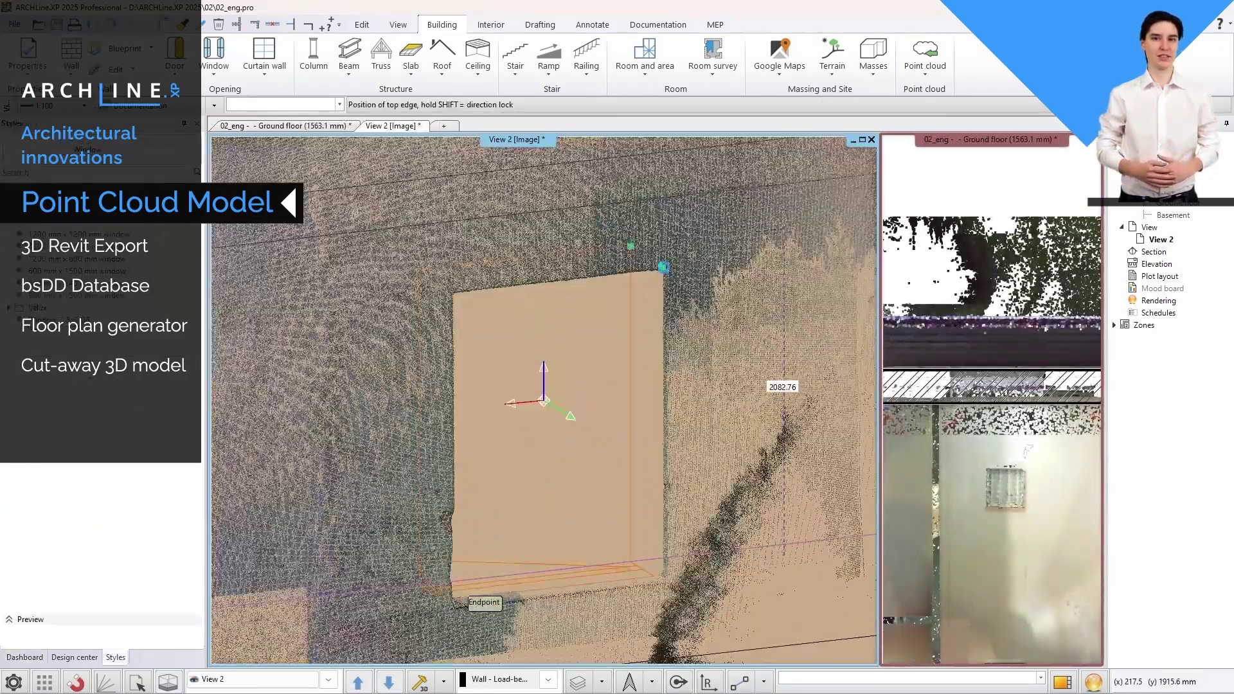
{"action": "left_click", "coordinate": [464, 598]}
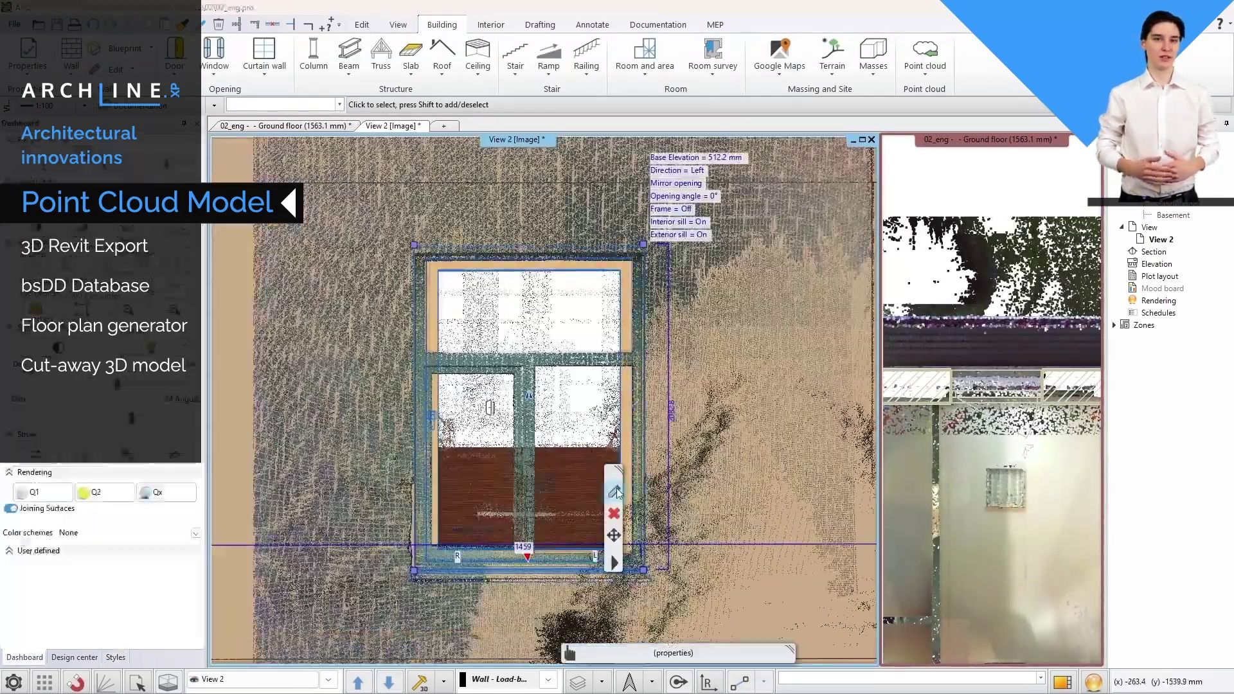
{"action": "key", "text": "Escape"}
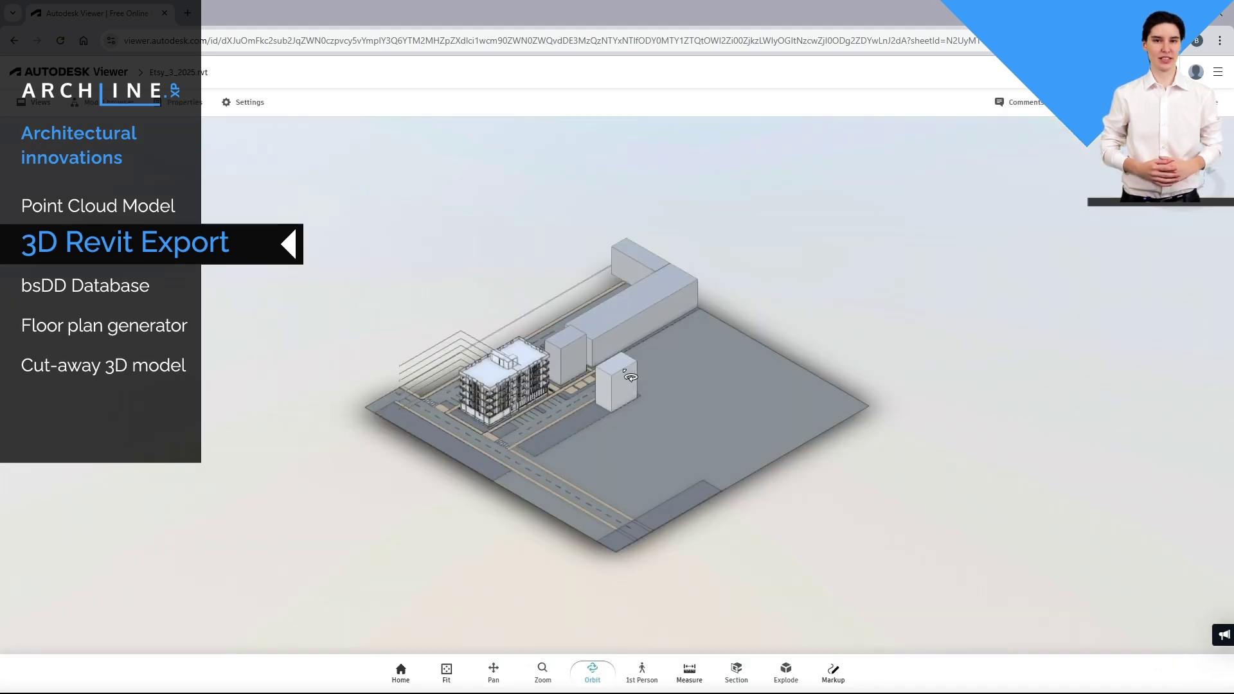
- Switch to Autodesk Viewer and examine the exported apartment building's facades and surrounding site from several sides
{"action": "left_click_drag", "start_coordinate": [557, 392], "coordinate": [1159, 218]}
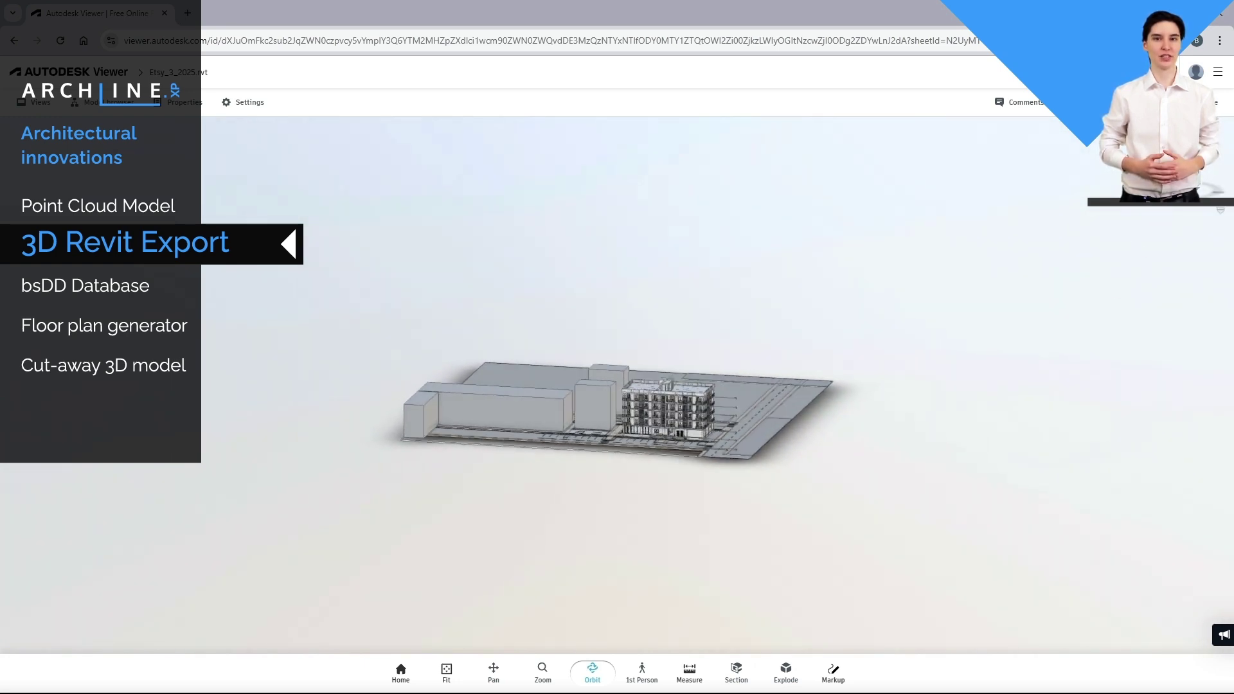
{"action": "scroll", "coordinate": [692, 396], "scroll_direction": "up", "scroll_amount": 6}
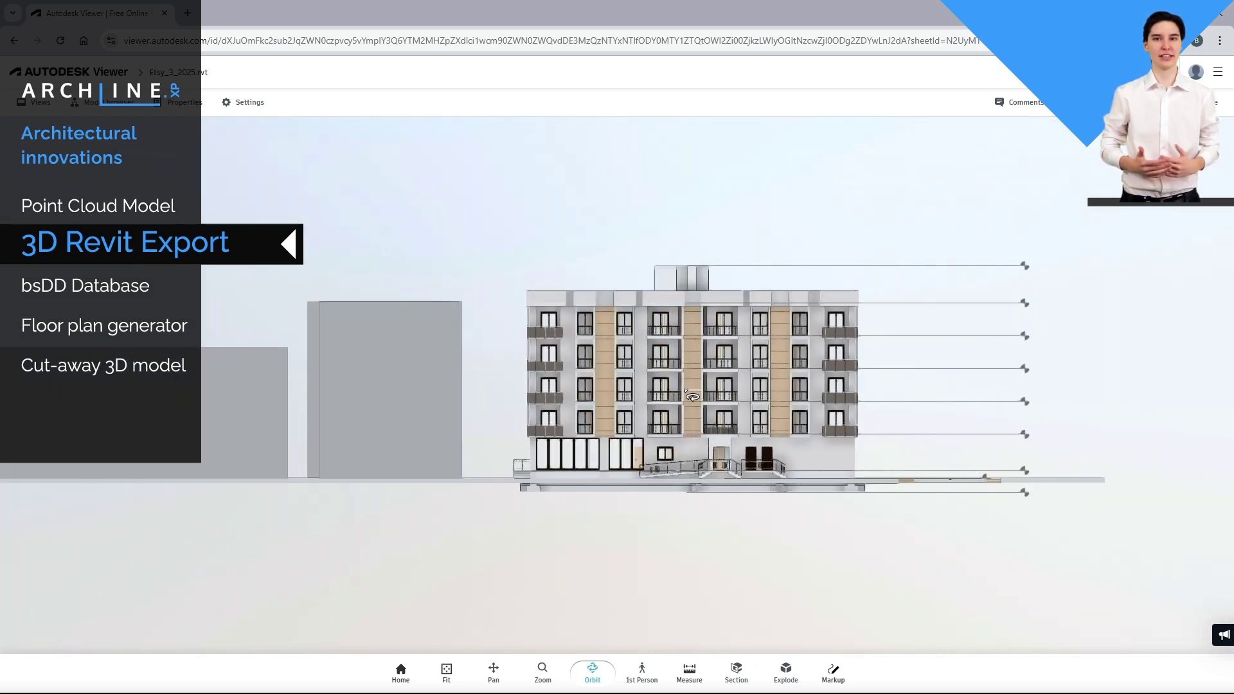
{"action": "scroll", "coordinate": [693, 397], "scroll_direction": "up", "scroll_amount": 3}
{"action": "left_click", "coordinate": [1205, 169]}
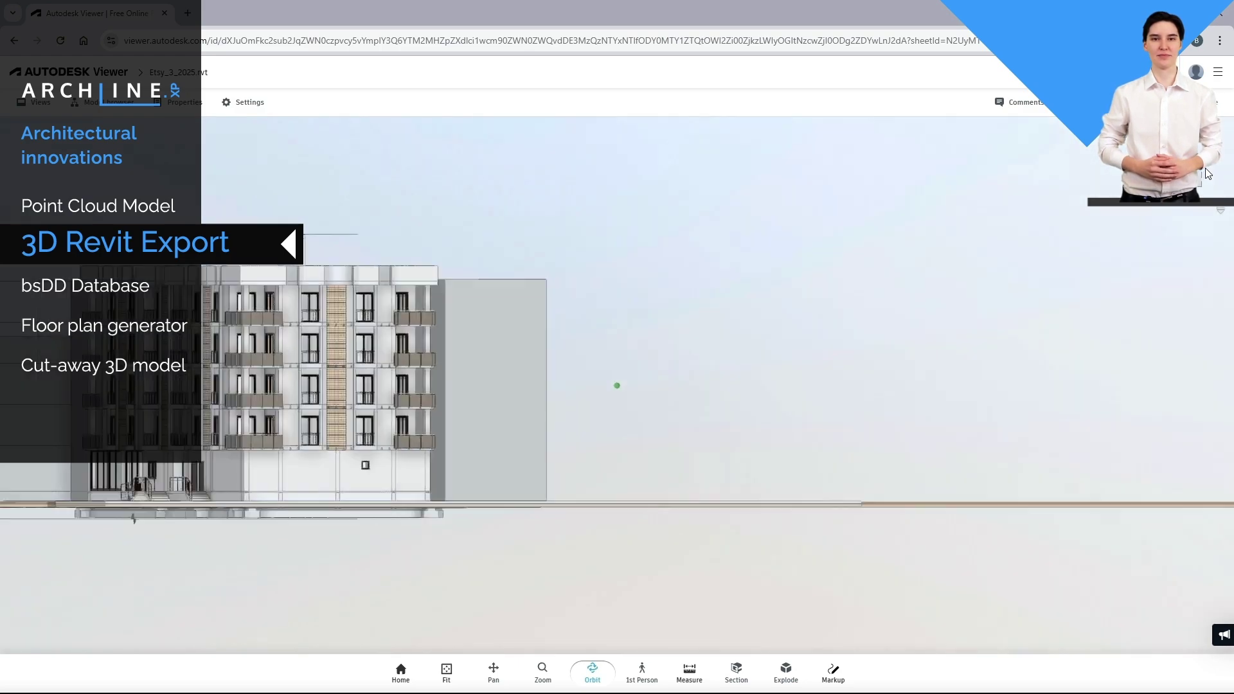
{"action": "left_click", "coordinate": [1206, 169]}
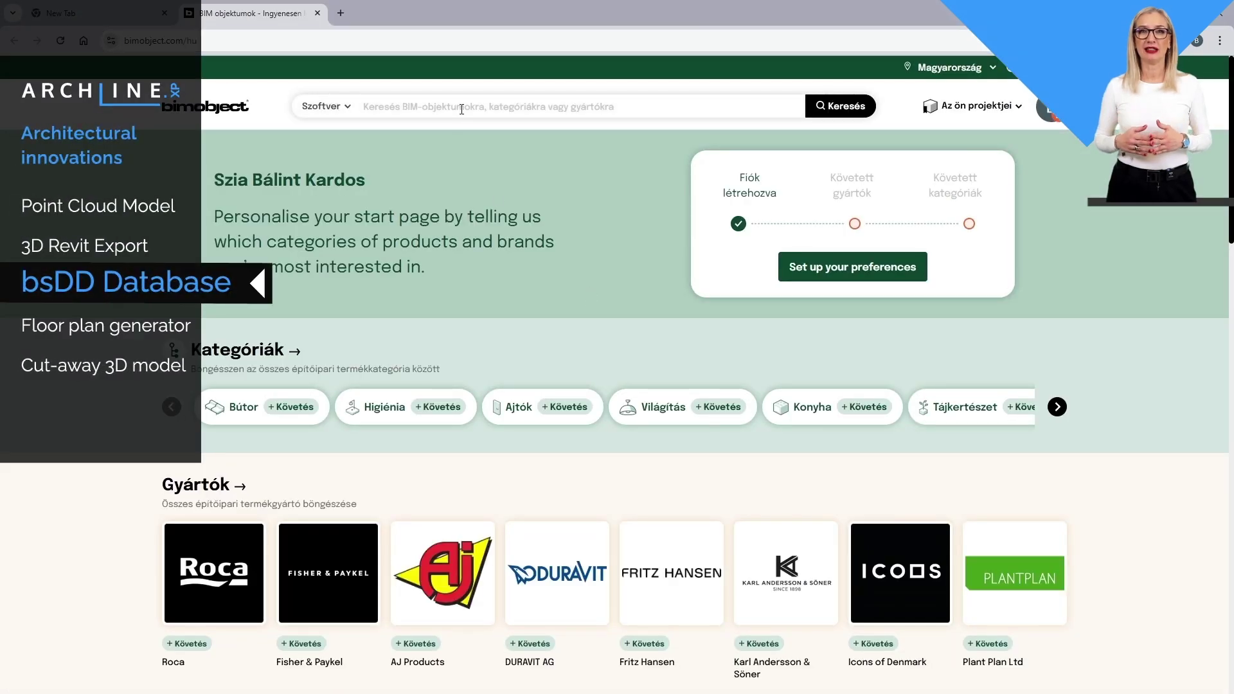
- Switch to BIMobject, search for "solar panel", open the RISEN Solar Pack Solar Panel and download it
{"action": "left_click", "coordinate": [461, 110]}
{"action": "type", "text": "solar panel"}
{"action": "key", "text": "Return"}
{"action": "left_click", "coordinate": [382, 350]}
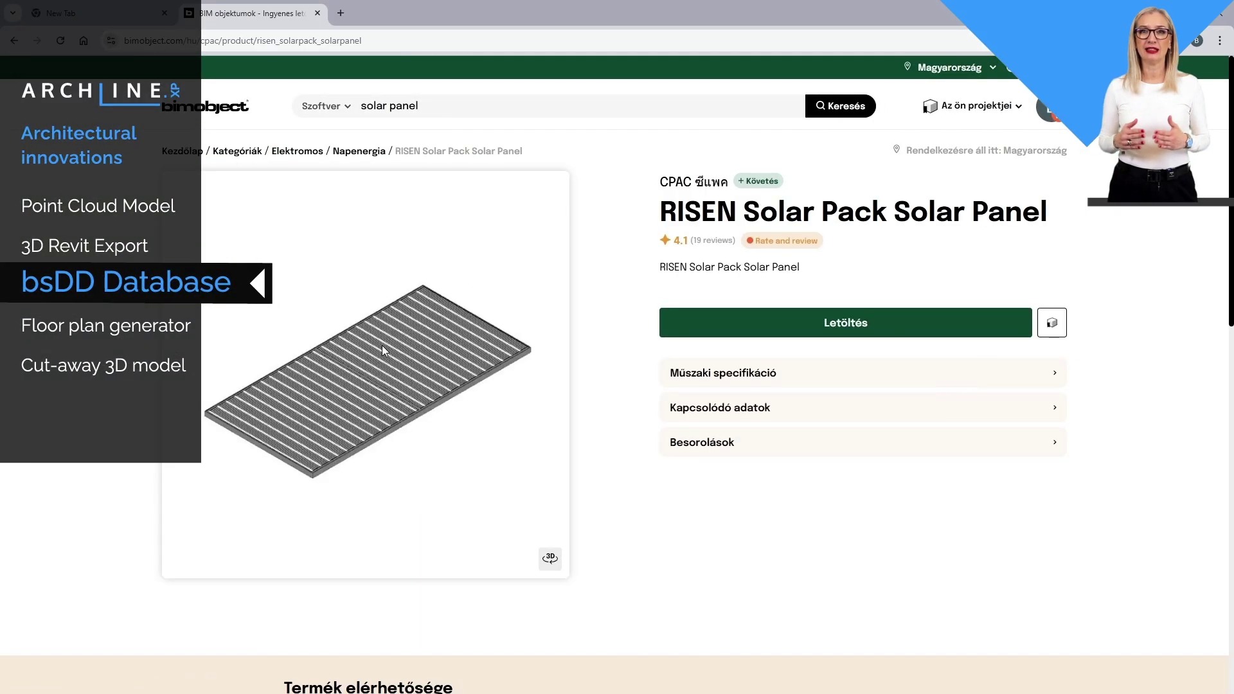
{"action": "left_click", "coordinate": [726, 328]}
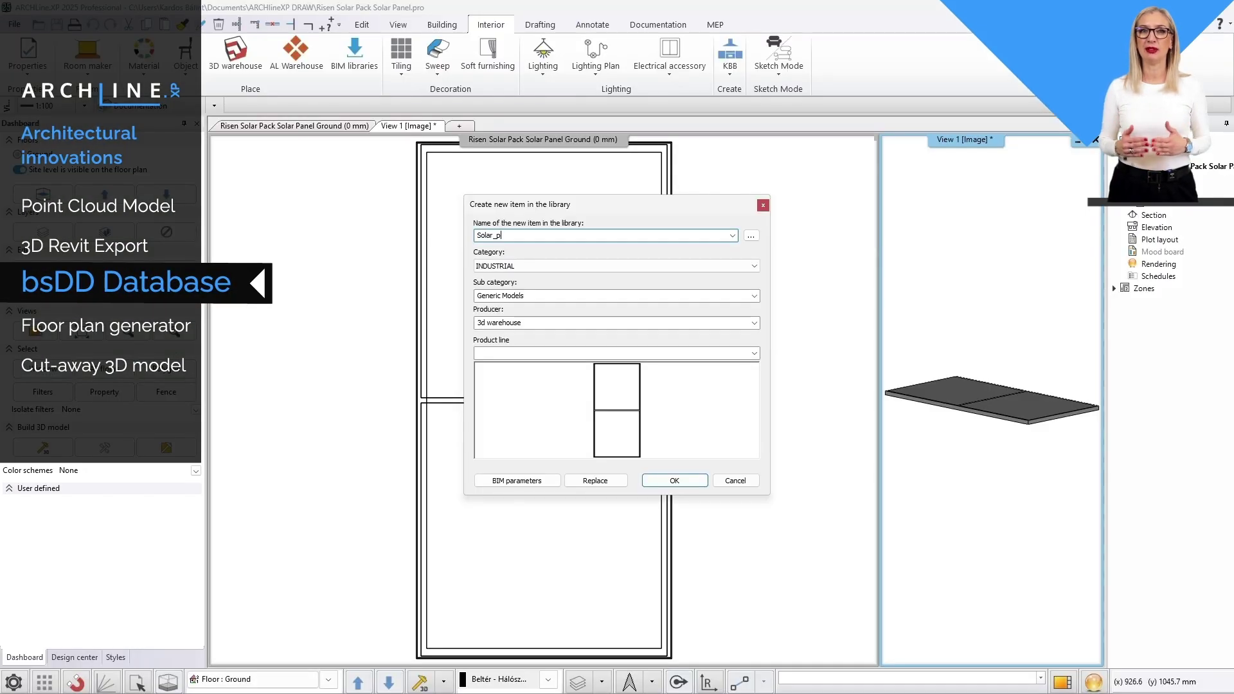
- In ARCHLine.XP, name the new library item Solar_panel_rvt in the INDUSTRIAL category and set its sub category to Solar
{"action": "left_click", "coordinate": [752, 296]}
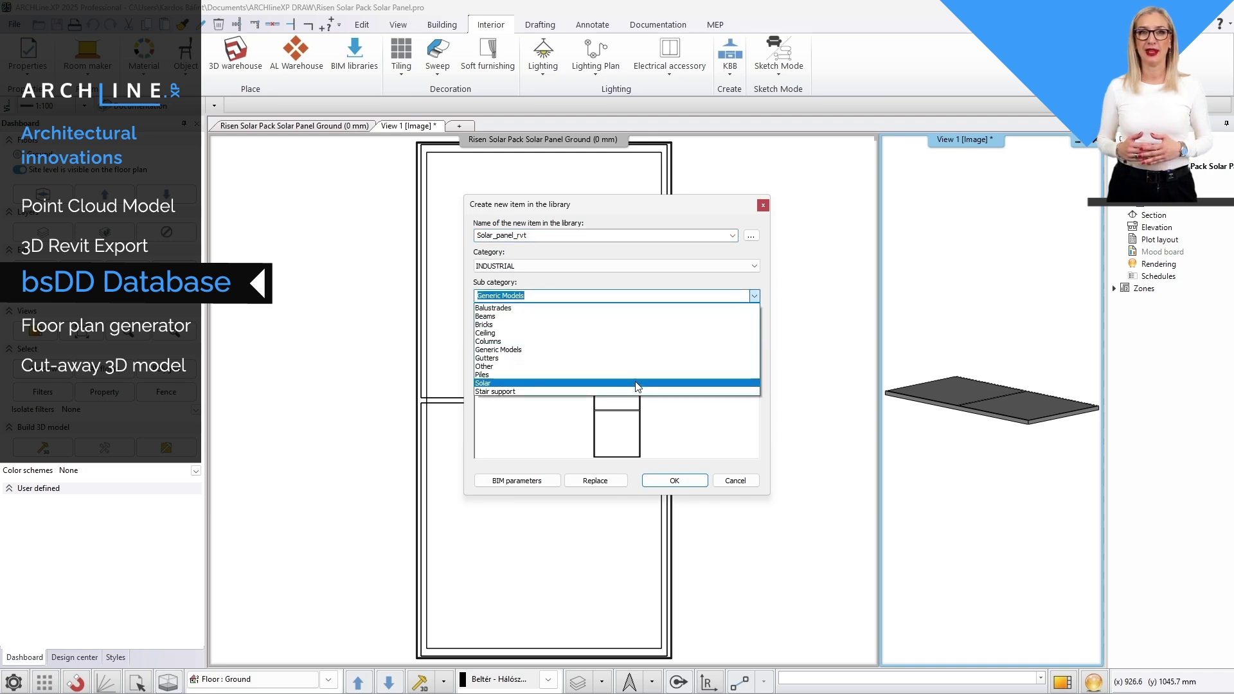
{"action": "left_click", "coordinate": [588, 381]}
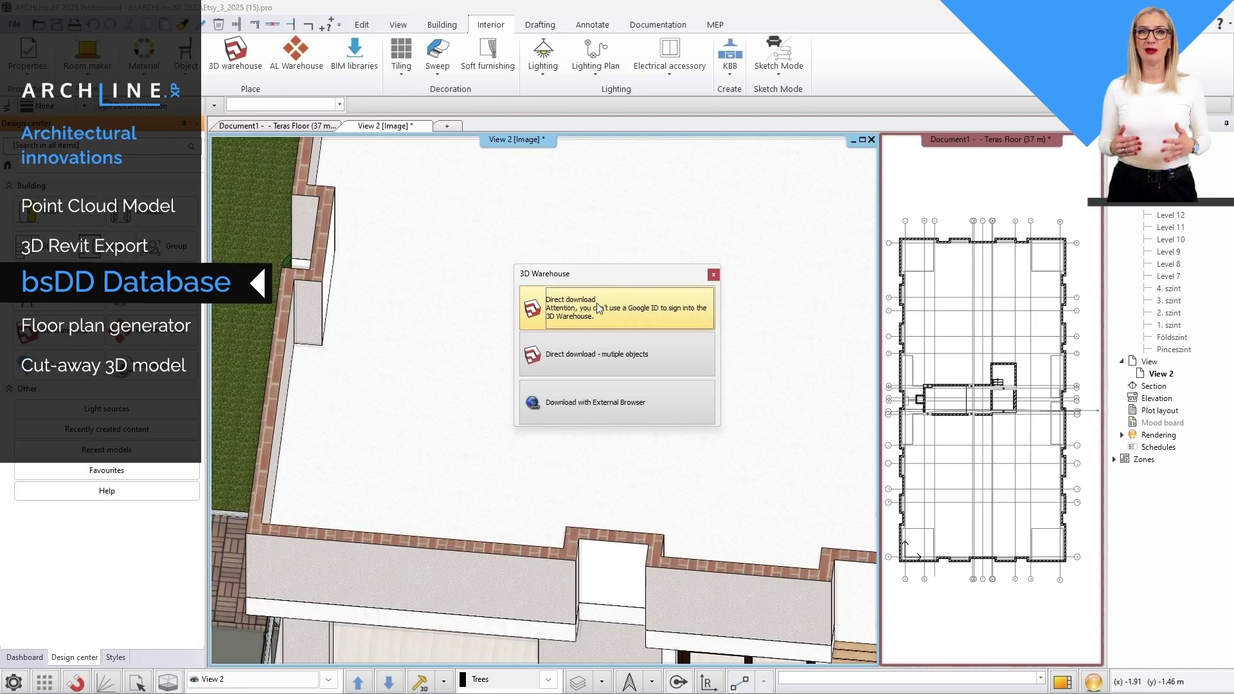
- Download the "Panel solar" model directly from the solar panel results in 3D Warehouse
{"action": "left_click", "coordinate": [597, 302]}
{"action": "scroll", "coordinate": [415, 511], "scroll_direction": "down", "scroll_amount": 3}
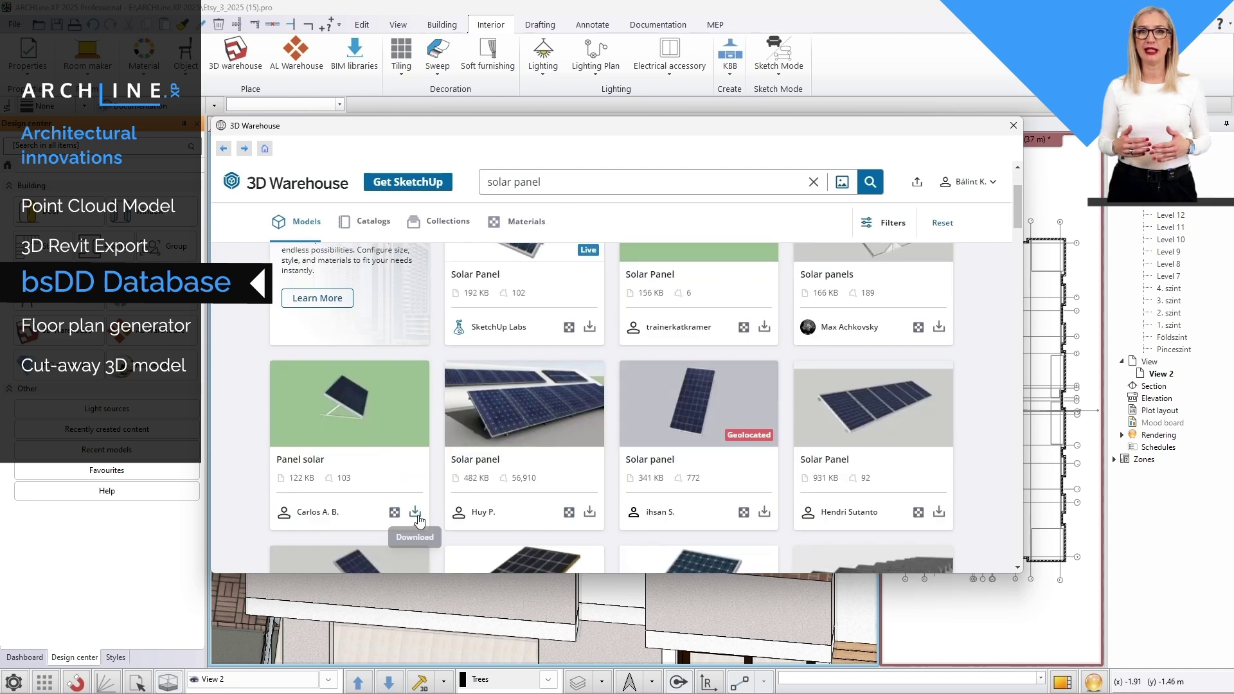
{"action": "left_click", "coordinate": [416, 512]}
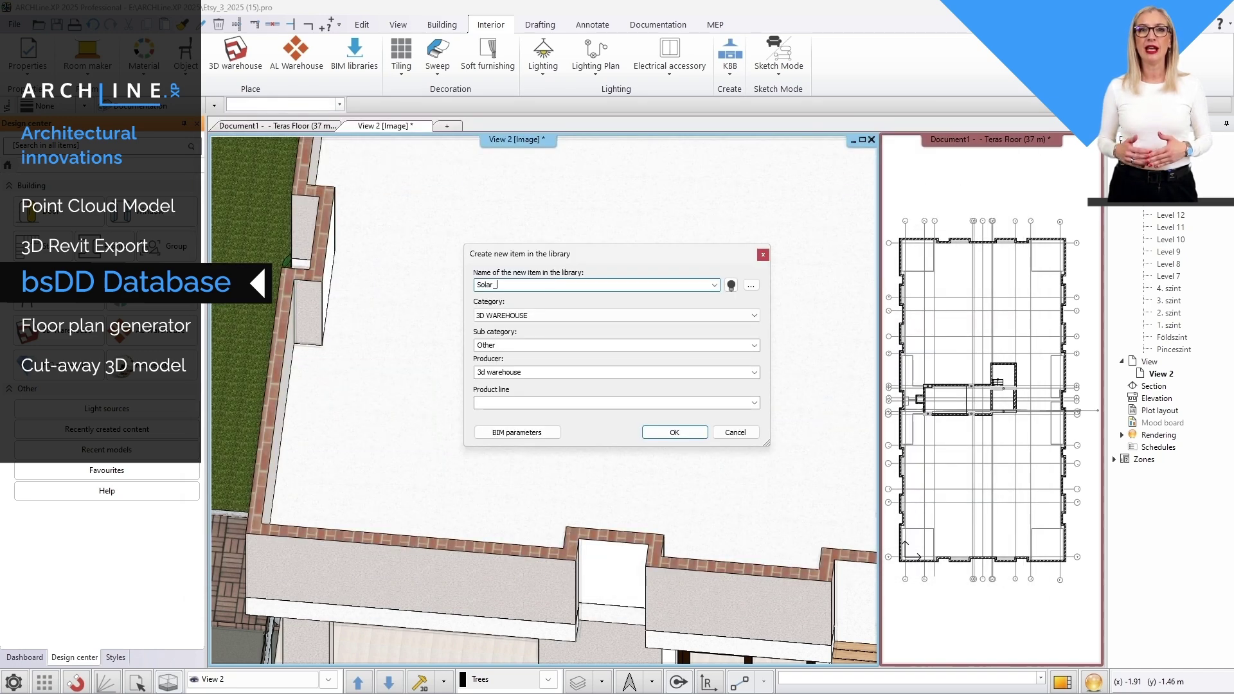
- Save the downloaded model in the library as Solar_panel_skp, with category INDUSTRIAL and a matching sub category
{"action": "left_click", "coordinate": [753, 316]}
{"action": "left_click", "coordinate": [653, 399]}
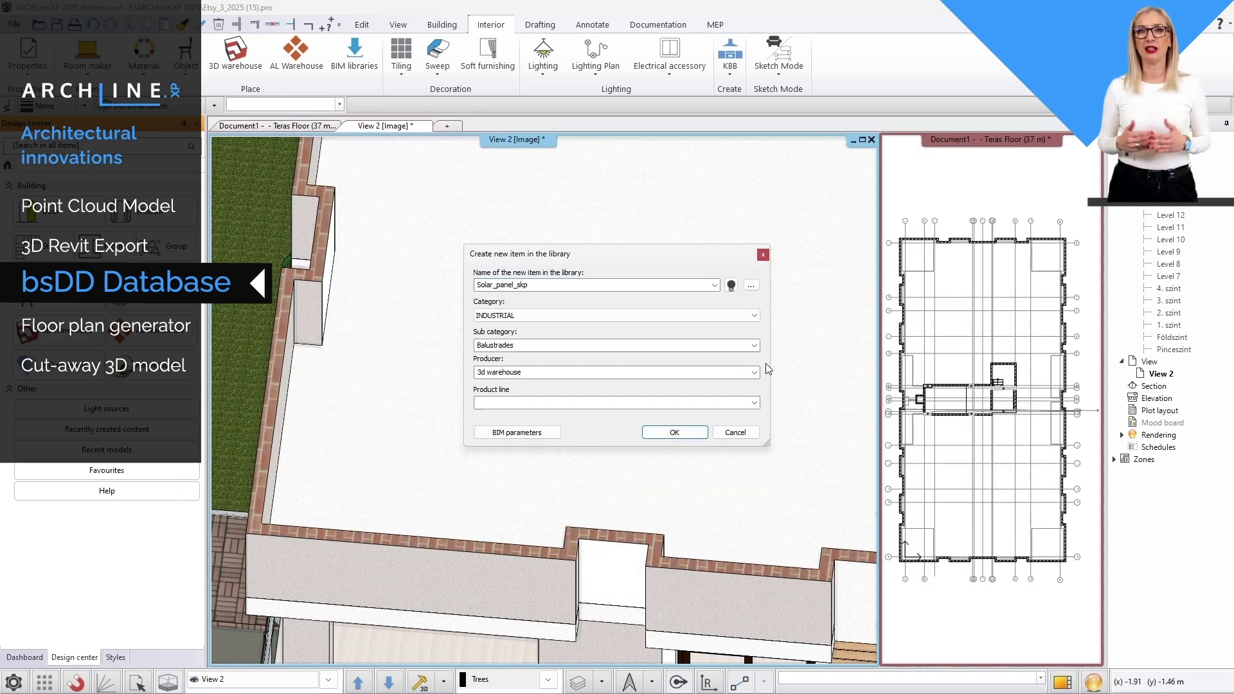
{"action": "left_click", "coordinate": [753, 345]}
{"action": "left_click", "coordinate": [653, 416]}
{"action": "left_click", "coordinate": [685, 433]}
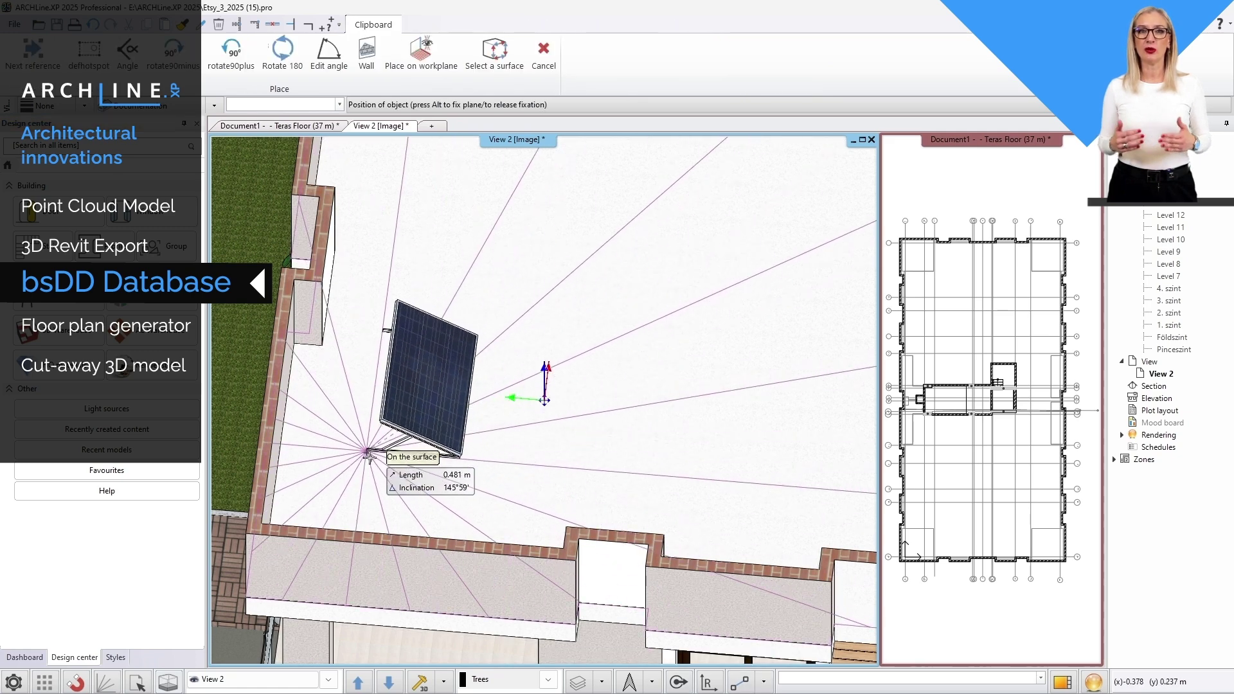
- Place the solar panel on the flat roof near the corner of the brick parapet and set its direction
{"action": "left_click", "coordinate": [355, 425]}
{"action": "left_click", "coordinate": [414, 390]}
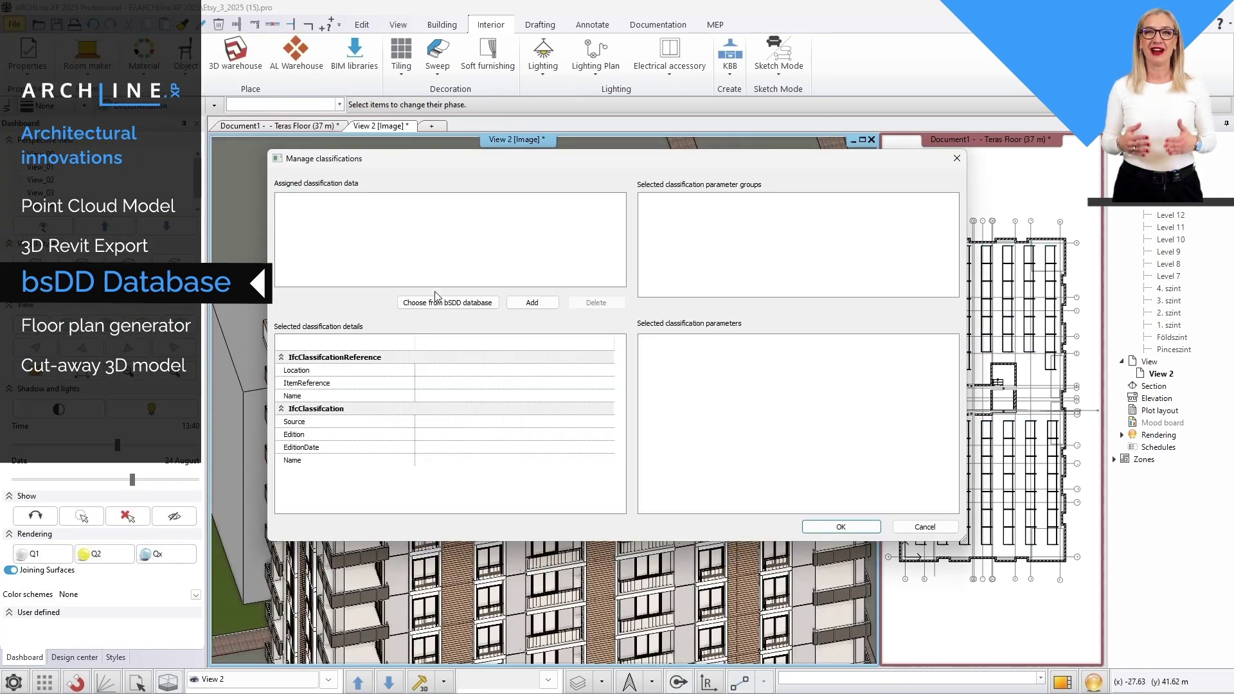
- Choose a classification for the solar panels from the bsDD database, using the ETIM dictionary
{"action": "left_click", "coordinate": [449, 293]}
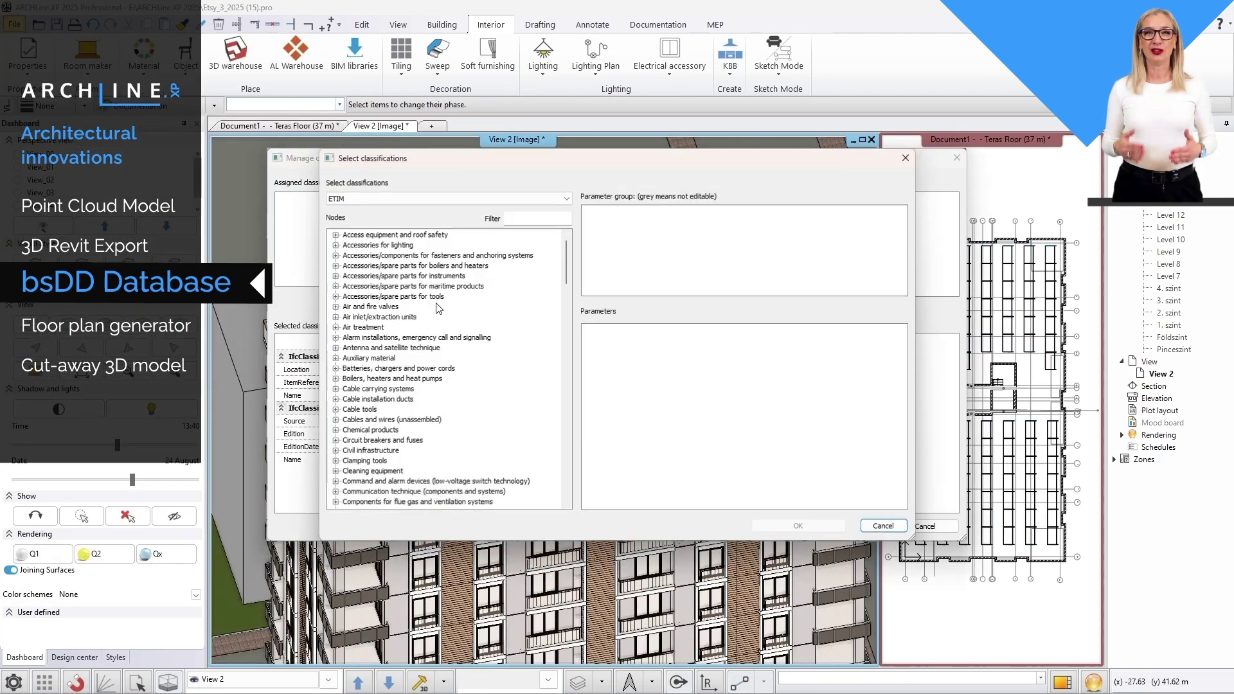
{"action": "left_click", "coordinate": [564, 200]}
{"action": "scroll", "coordinate": [572, 276], "scroll_direction": "down", "scroll_amount": 10}
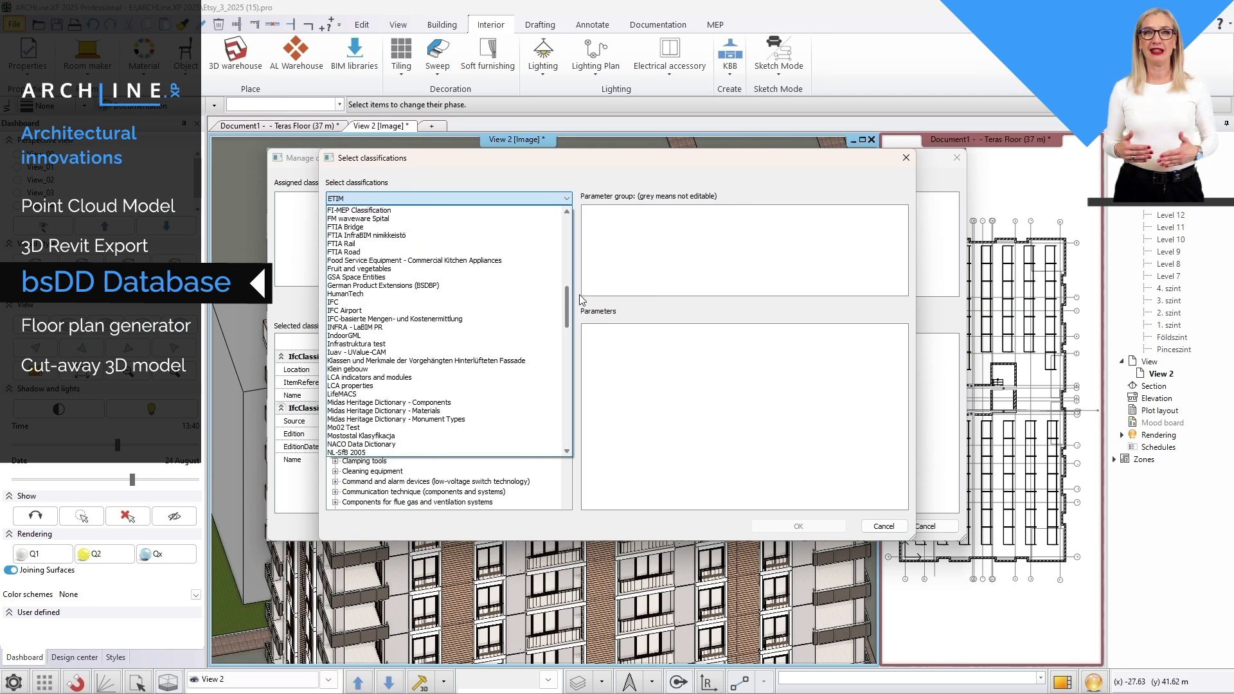
{"action": "scroll", "coordinate": [579, 299], "scroll_direction": "up", "scroll_amount": 4}
{"action": "left_click", "coordinate": [513, 283]}
- Filter the classification nodes by "solar" and select Solar collector under Boilers and heaters
{"action": "left_click", "coordinate": [514, 218]}
{"action": "type", "text": "solar"}
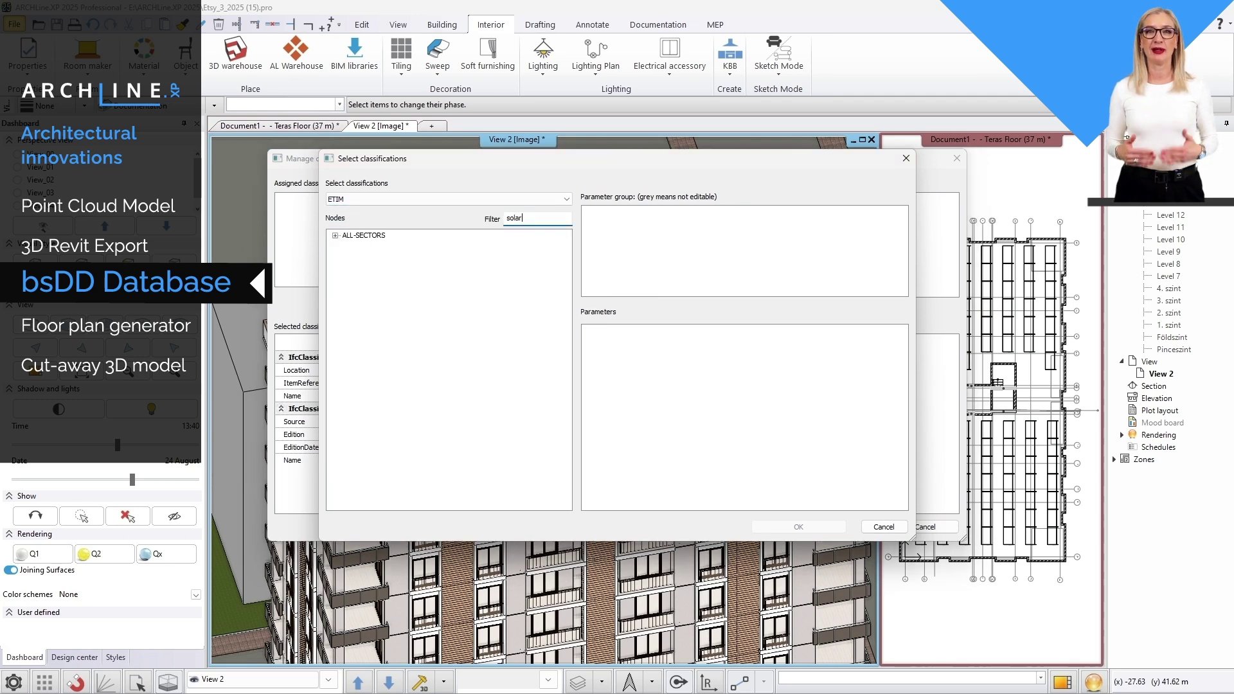
{"action": "left_click", "coordinate": [335, 236]}
{"action": "left_click", "coordinate": [347, 245]}
{"action": "left_click", "coordinate": [388, 256]}
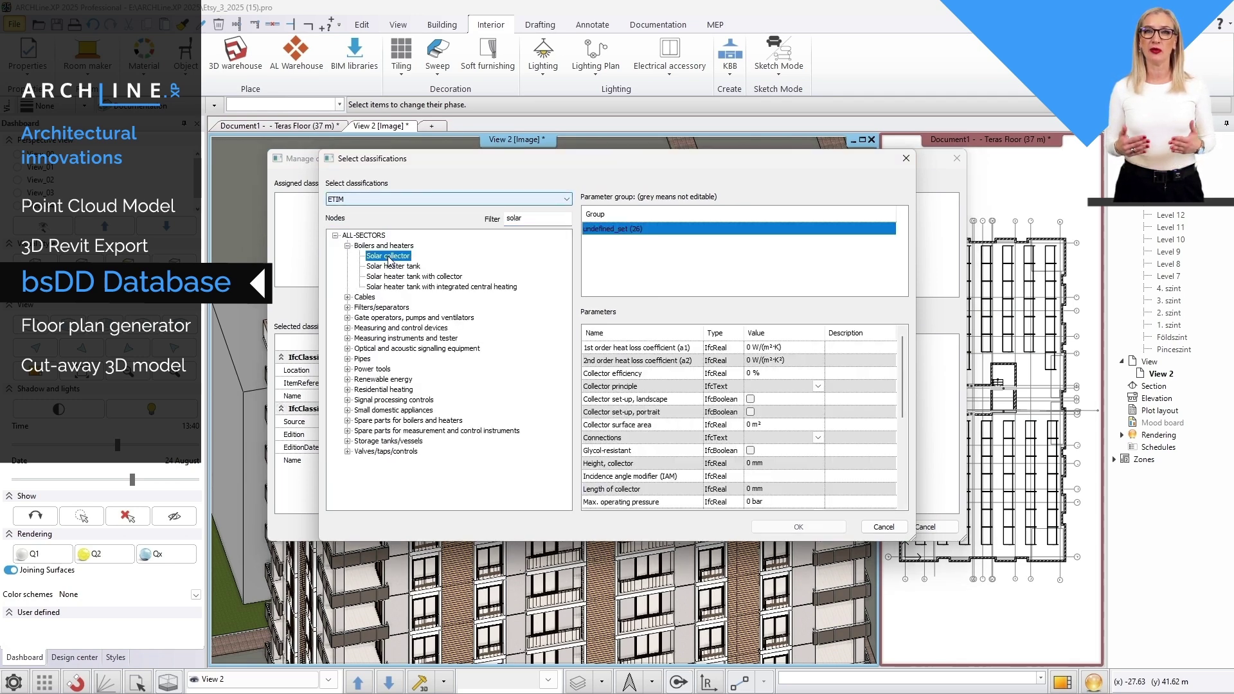
- Set the heat loss coefficients to 2 (1st order) and 3 (2nd order), collector efficiency to 20 %, and assign the classification
{"action": "left_click", "coordinate": [755, 360]}
{"action": "type", "text": "3"}
{"action": "left_click", "coordinate": [747, 374]}
{"action": "left_click", "coordinate": [799, 527]}
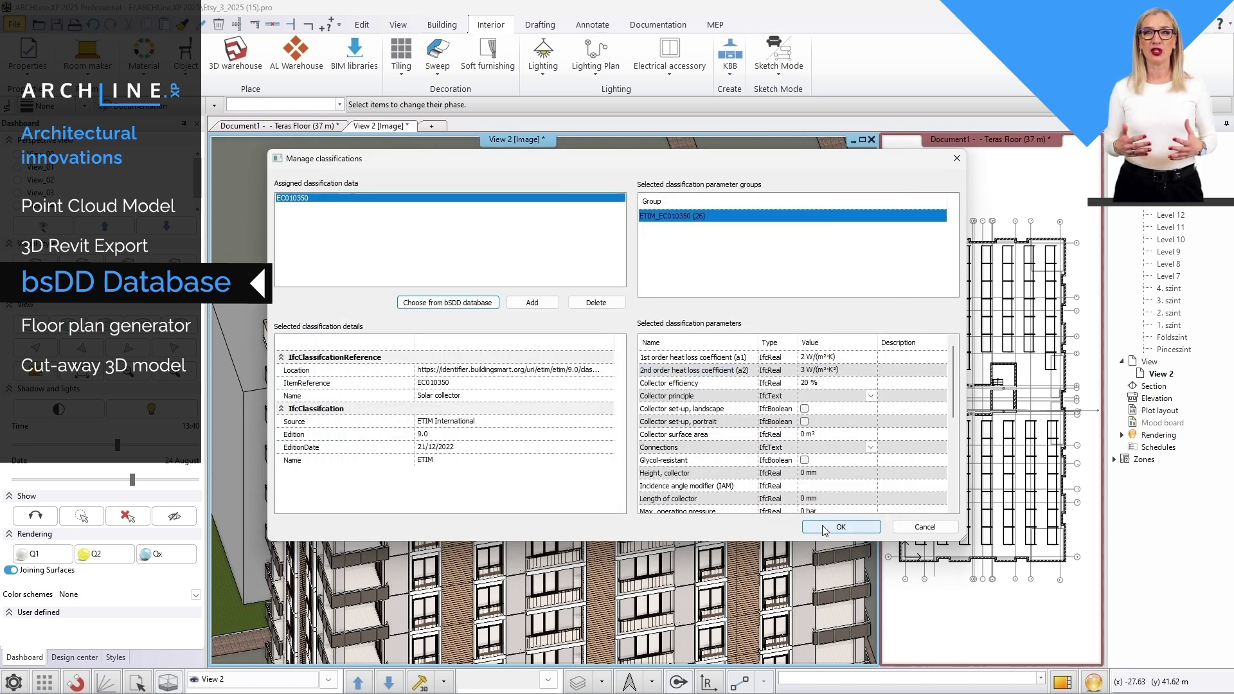
{"action": "left_click", "coordinate": [842, 526]}
{"action": "left_click", "coordinate": [682, 415]}
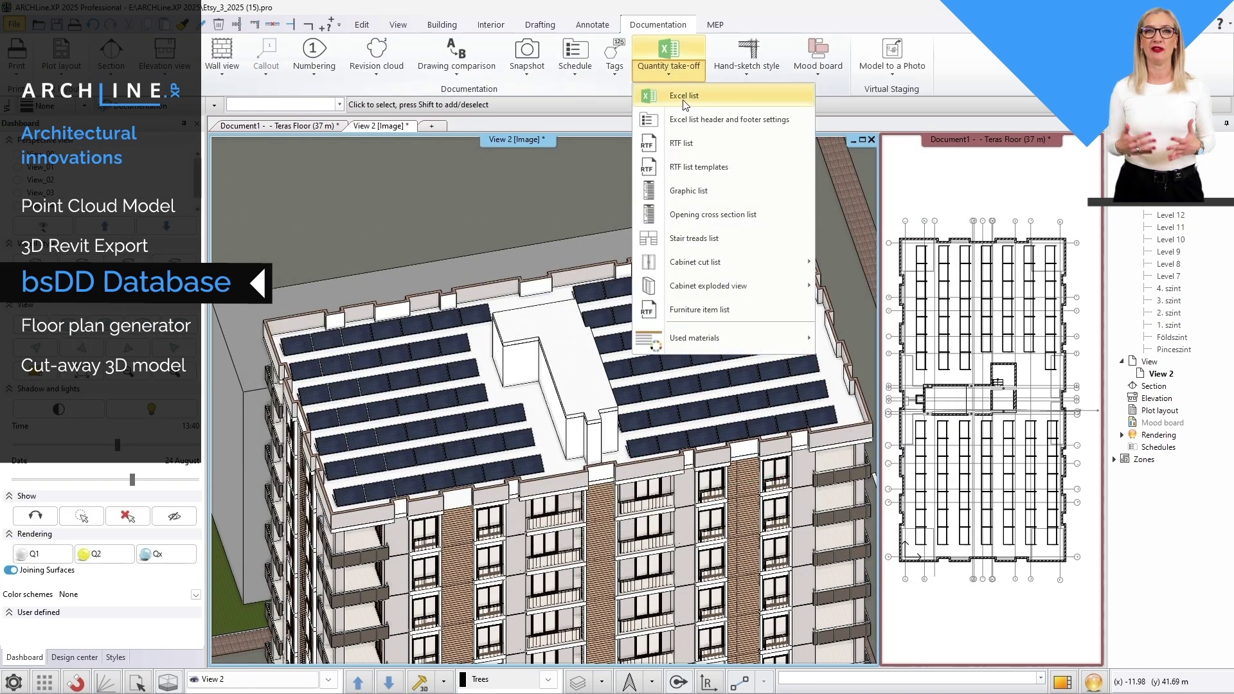
- Create an Excel quantity list of the Smart Object assembly elements with BIM parameters exported
{"action": "left_click", "coordinate": [682, 97]}
{"action": "left_click", "coordinate": [585, 275]}
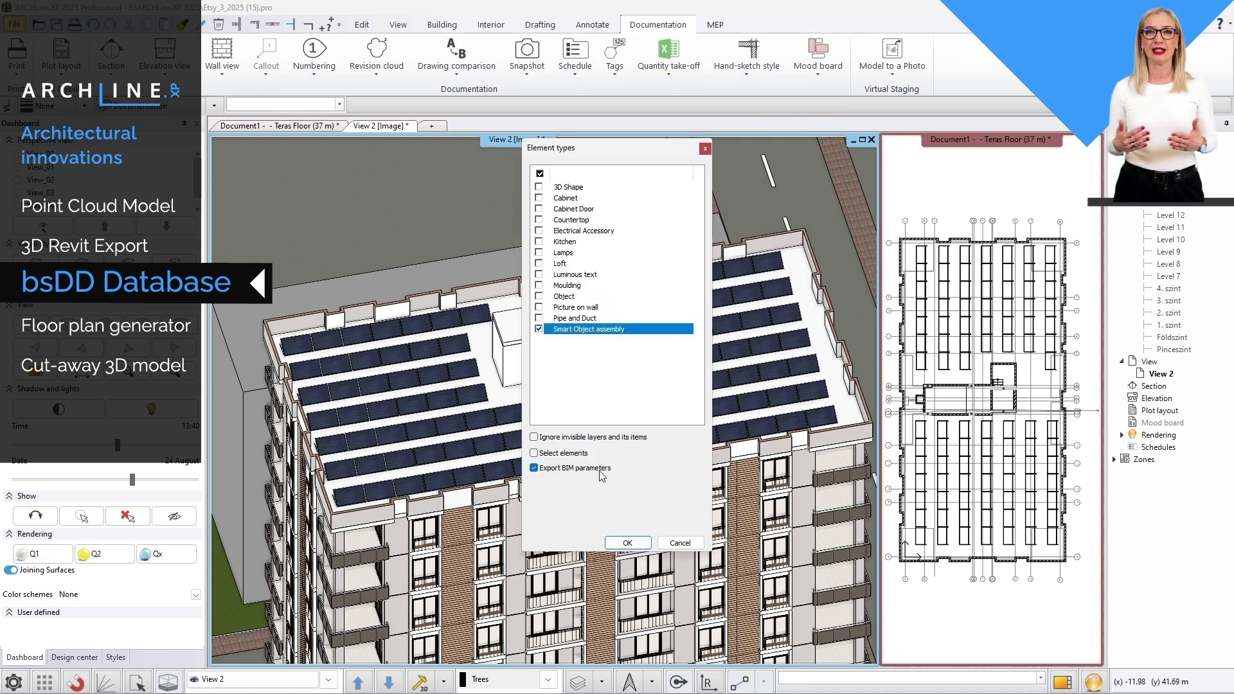
{"action": "left_click", "coordinate": [627, 543]}
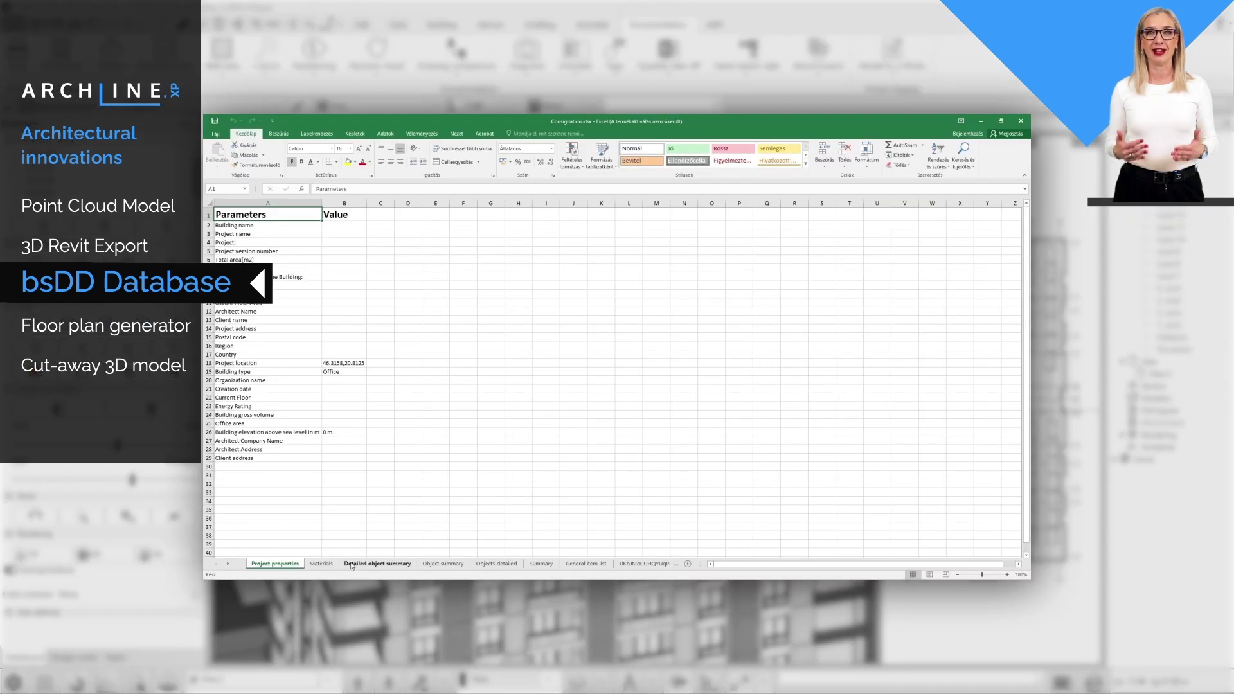
- In the Excel list, examine the solar panel groups' parameters on the Detailed object summary sheet and open the General item list
{"action": "left_click", "coordinate": [352, 564]}
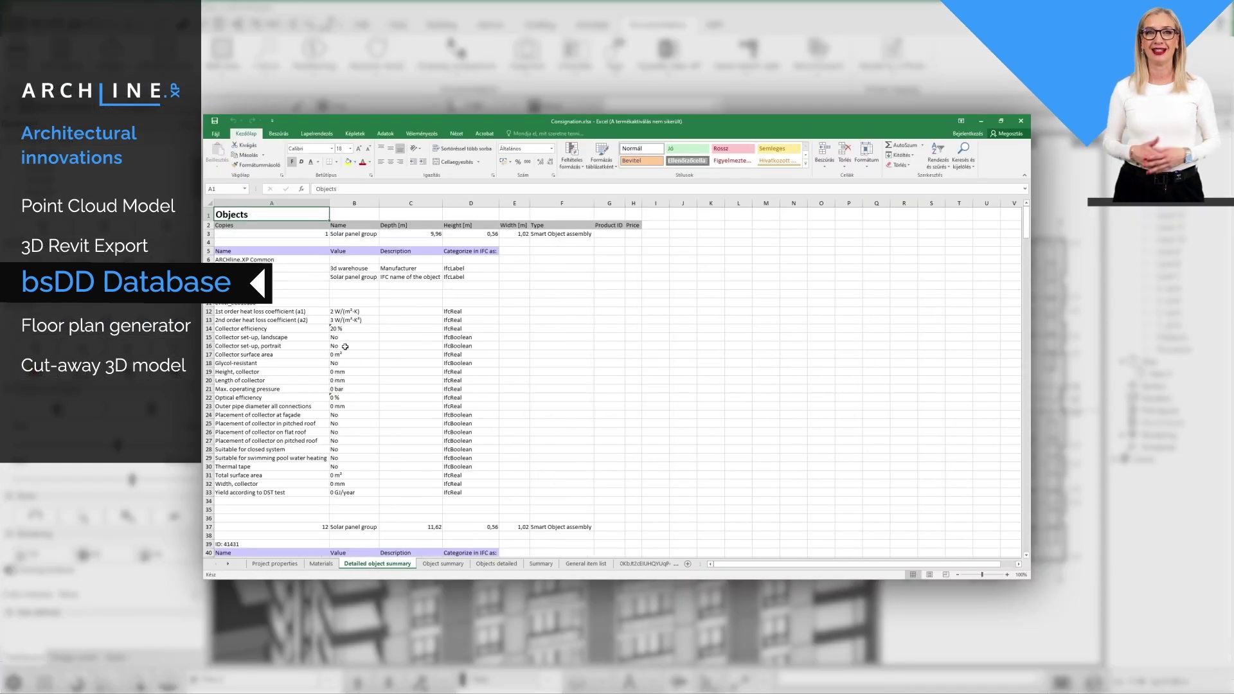
{"action": "scroll", "coordinate": [345, 346], "scroll_direction": "down", "scroll_amount": 5}
{"action": "scroll", "coordinate": [331, 344], "scroll_direction": "up", "scroll_amount": 5}
{"action": "left_click", "coordinate": [580, 565]}
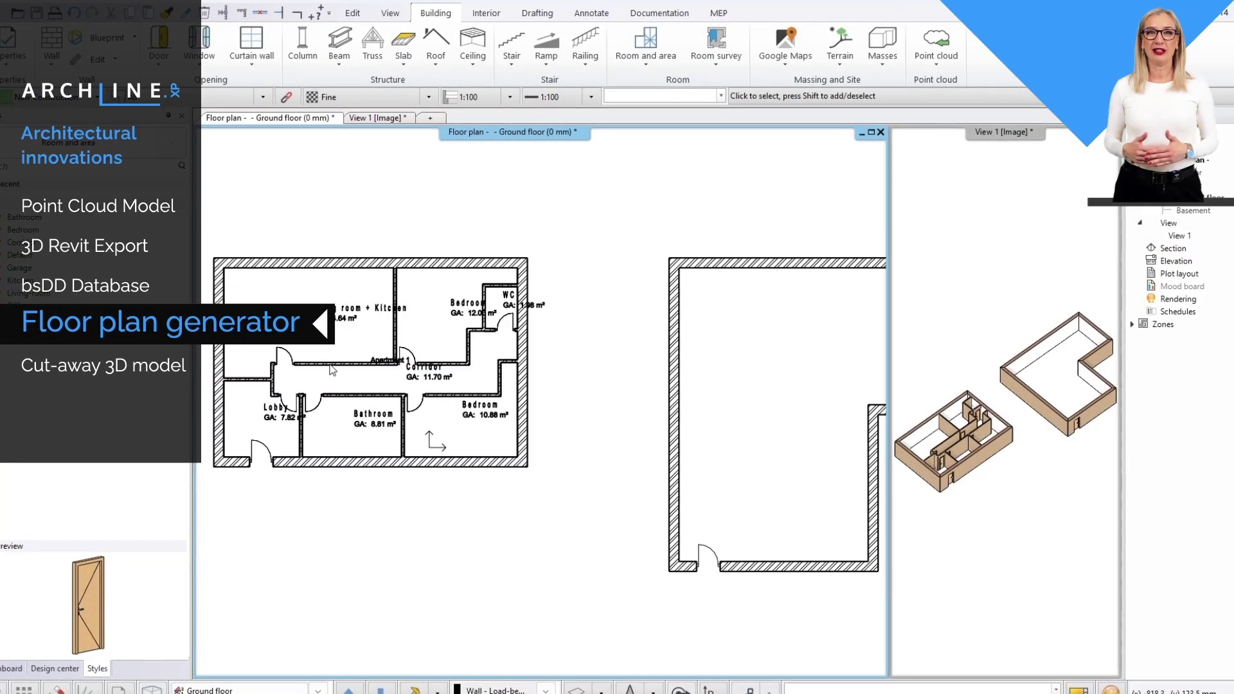
- In the Ground floor plan, delete the short horizontal wall above the WC
{"action": "scroll", "coordinate": [333, 370], "scroll_direction": "up", "scroll_amount": 3}
{"action": "left_click", "coordinate": [736, 237]}
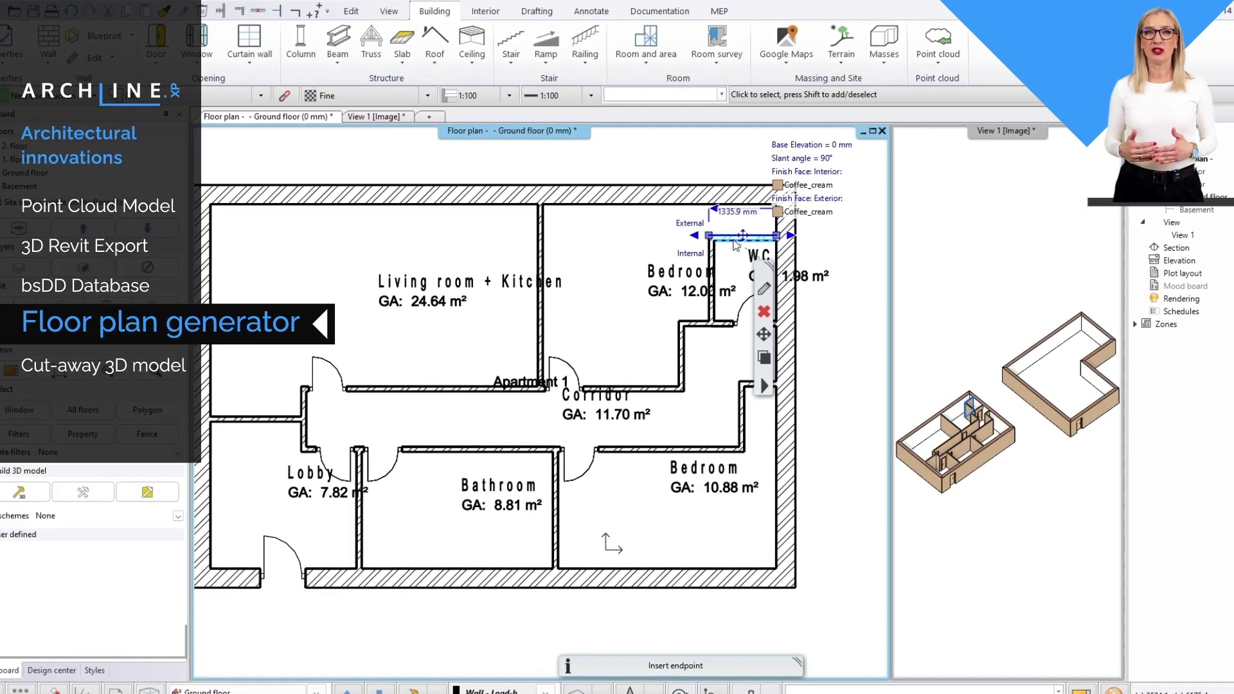
{"action": "key", "text": "Delete"}
- Extend the wall between the Bedroom and the WC up to the exterior wall
{"action": "left_click", "coordinate": [295, 11]}
{"action": "left_click", "coordinate": [717, 244]}
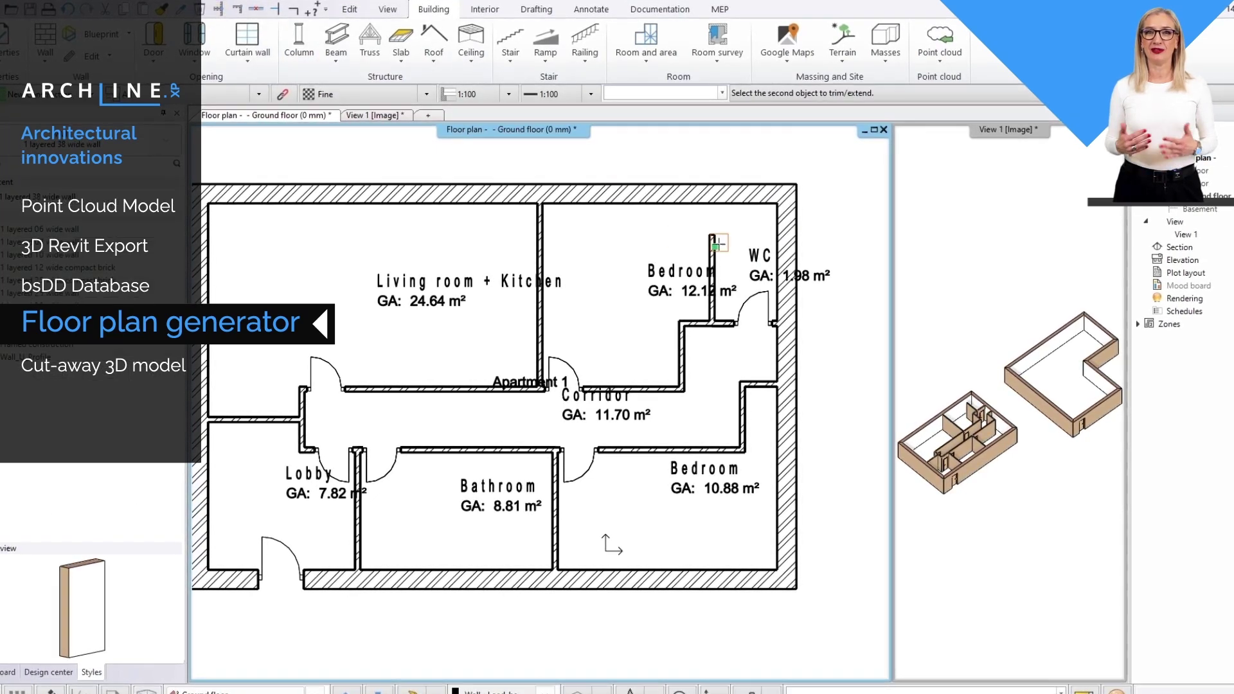
{"action": "left_click", "coordinate": [714, 202]}
{"action": "key", "text": "Escape"}
- Delete the short vertical wall between the Corridor and the lower Bedroom, and extend the wall between them to the exterior wall
{"action": "left_click", "coordinate": [742, 418]}
{"action": "key", "text": "Delete"}
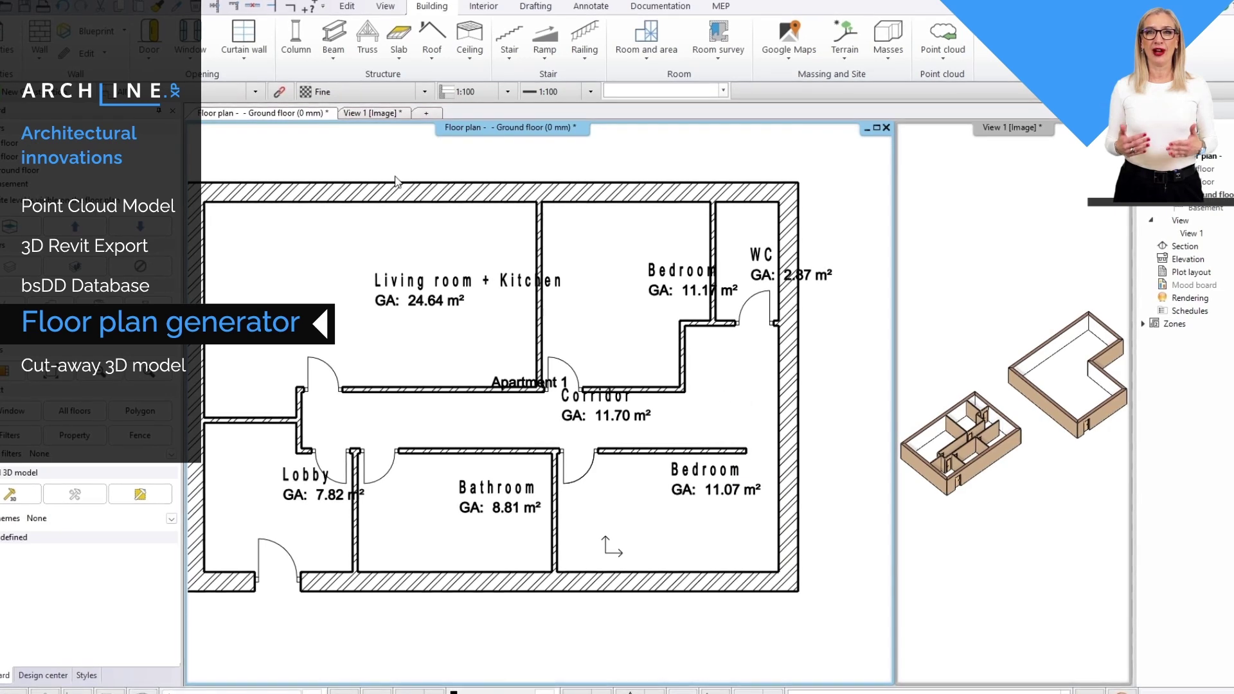
{"action": "left_click", "coordinate": [232, 6]}
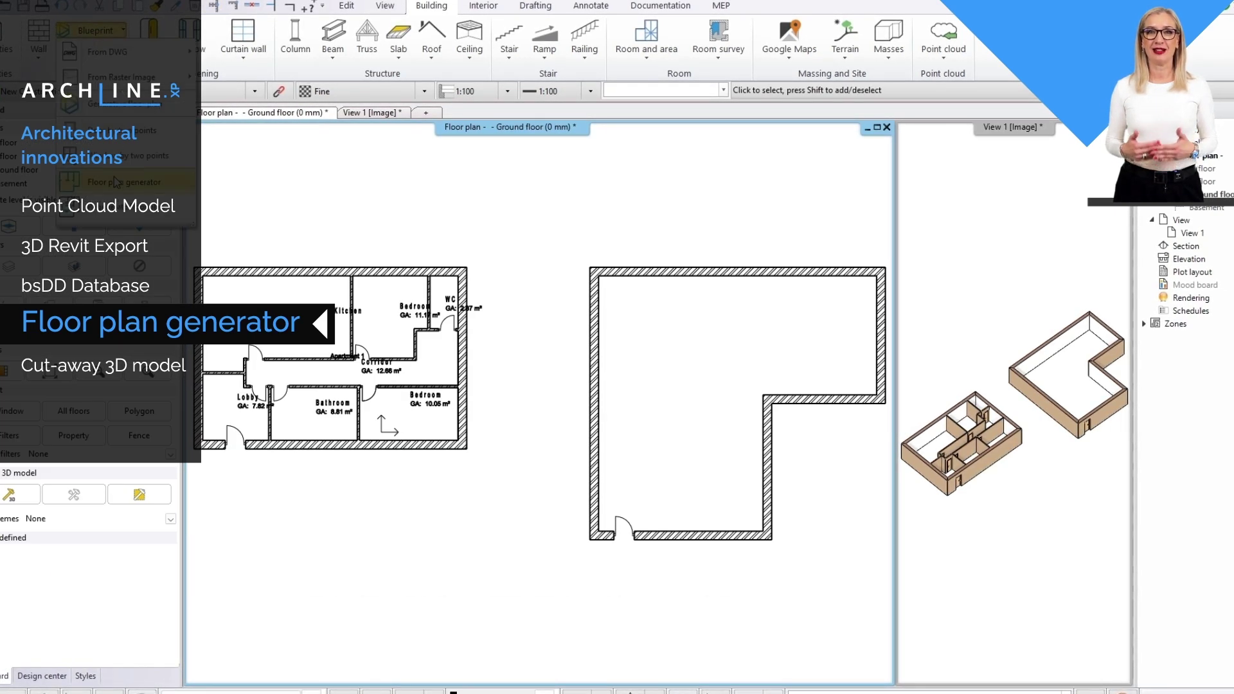
- Generate a floor plan inside the L-shaped outline with the Large flat template, 2 bathrooms, 3 bedrooms and toilets
{"action": "left_click", "coordinate": [116, 182]}
{"action": "left_click", "coordinate": [655, 390]}
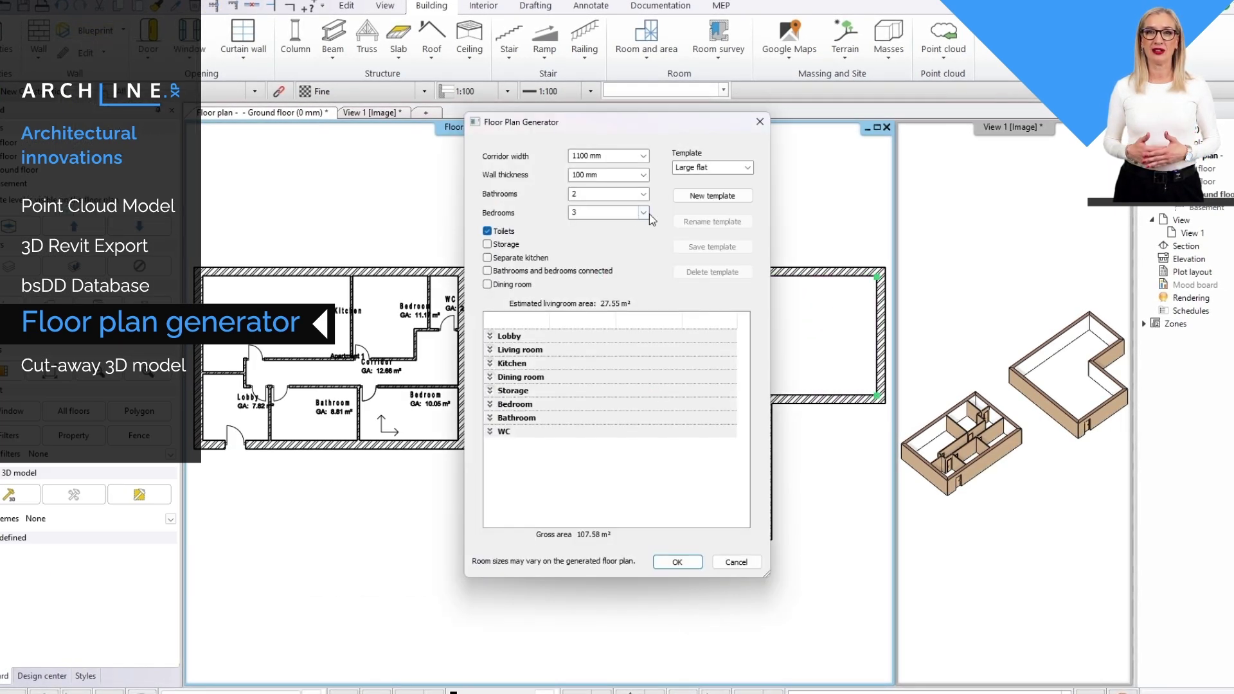
{"action": "left_click", "coordinate": [694, 566]}
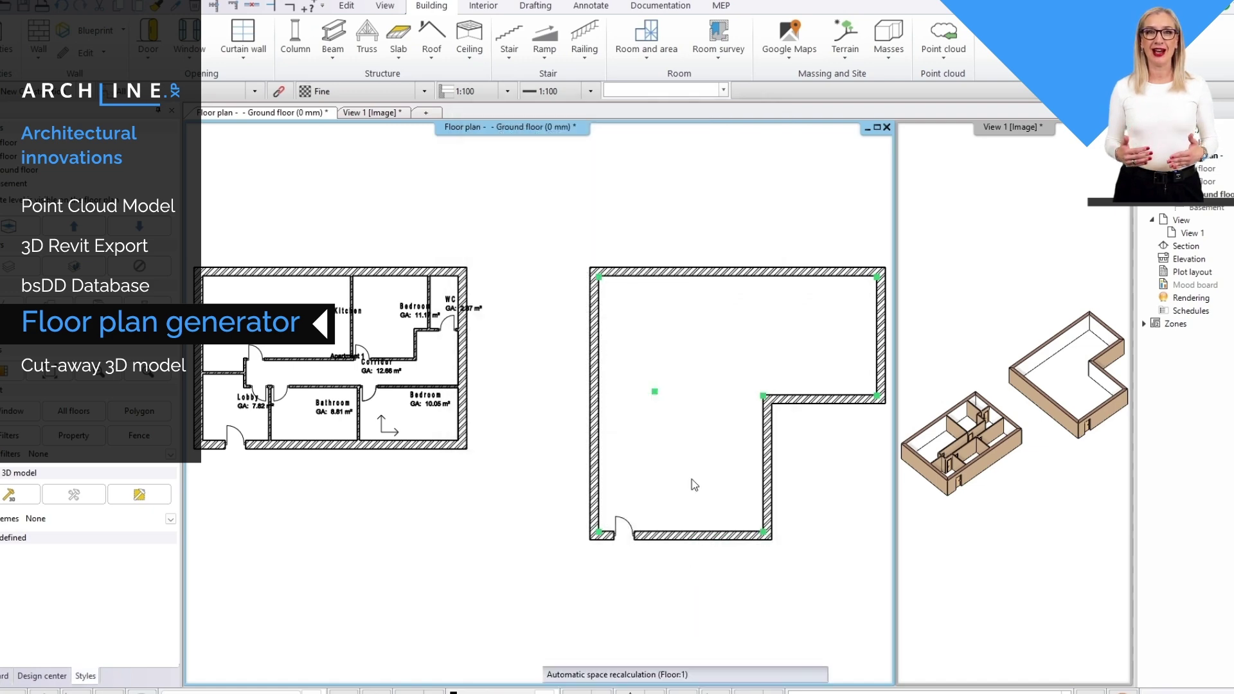
{"action": "scroll", "coordinate": [857, 457], "scroll_direction": "up", "scroll_amount": 3}
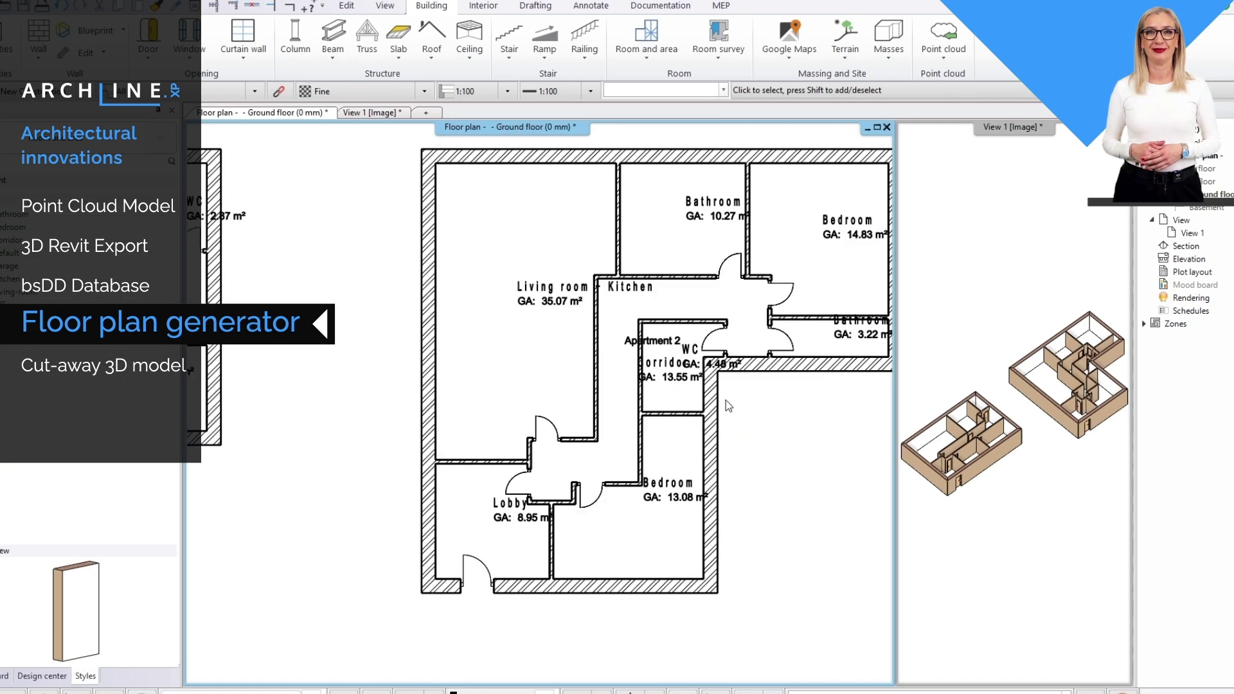
{"action": "middle_click_drag", "start_coordinate": [727, 405], "coordinate": [662, 442]}
{"action": "scroll", "coordinate": [809, 446], "scroll_direction": "up", "scroll_amount": 1}
{"action": "middle_click_drag", "start_coordinate": [809, 445], "coordinate": [803, 454]}
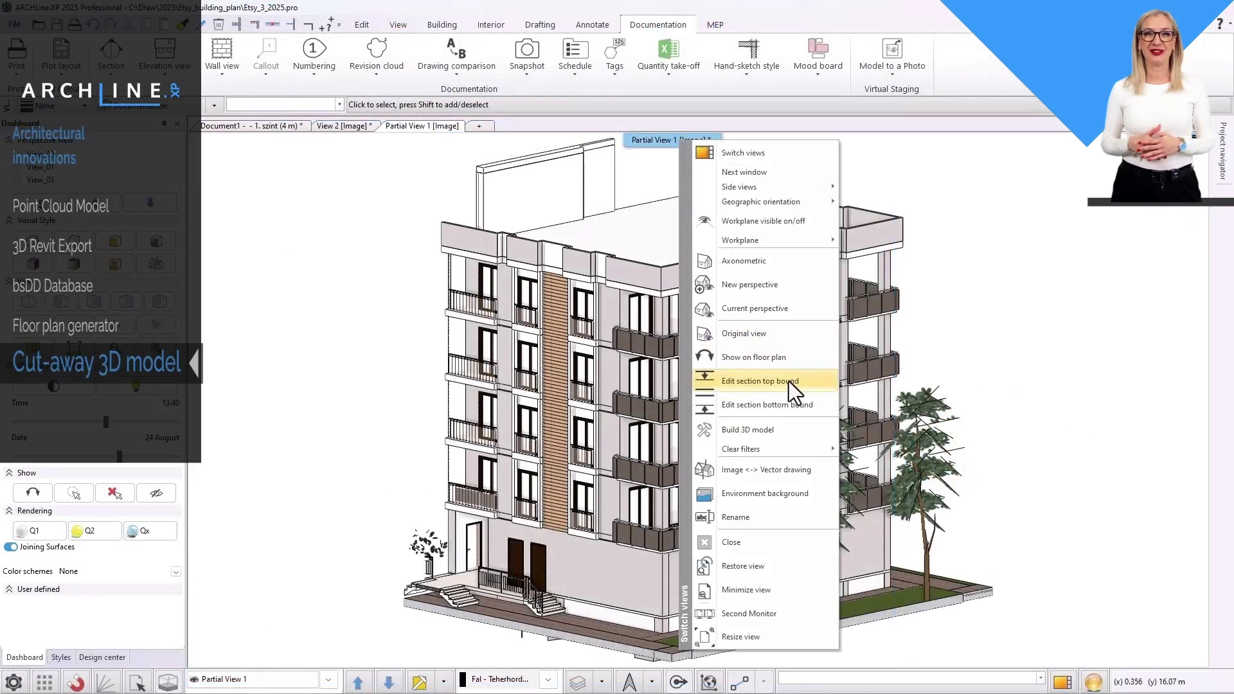
- Lower the section top bound of Partial View 1 so the building is cut open horizontally through an upper storey
{"action": "left_click", "coordinate": [788, 381]}
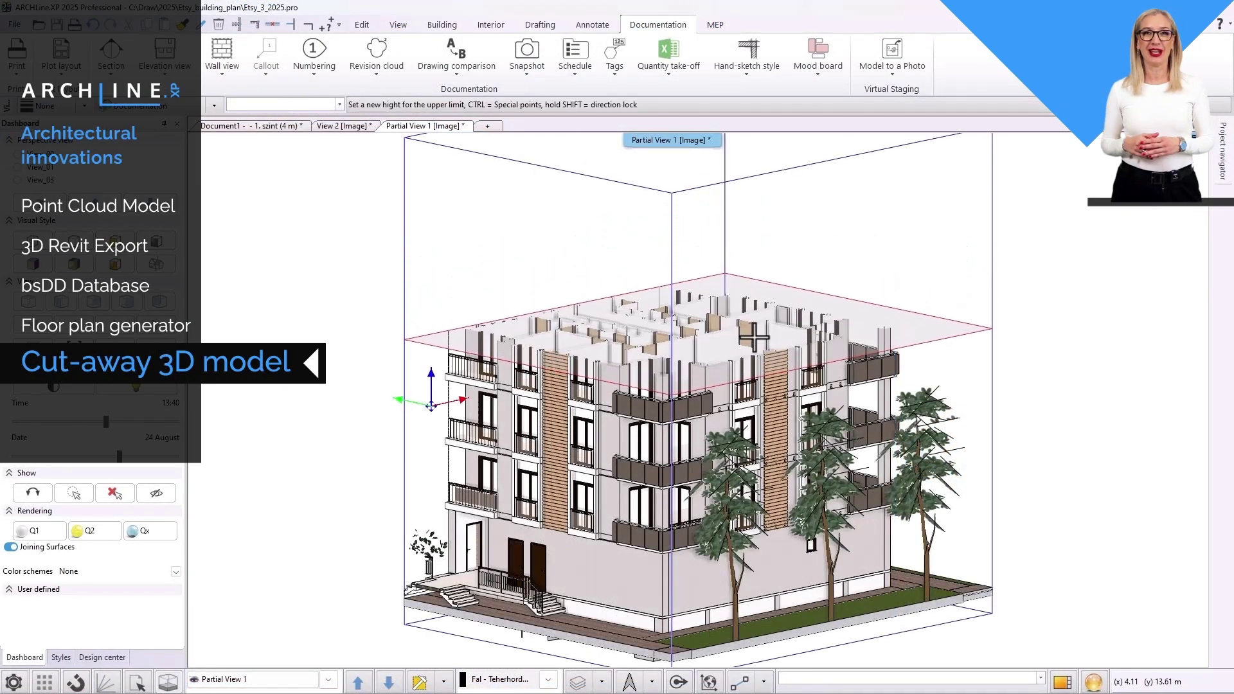
{"action": "left_click", "coordinate": [802, 310]}
- Move the interior door along its wall in the cut-away model to about 0.31 m from the wall corner
{"action": "scroll", "coordinate": [772, 282], "scroll_direction": "up", "scroll_amount": 6}
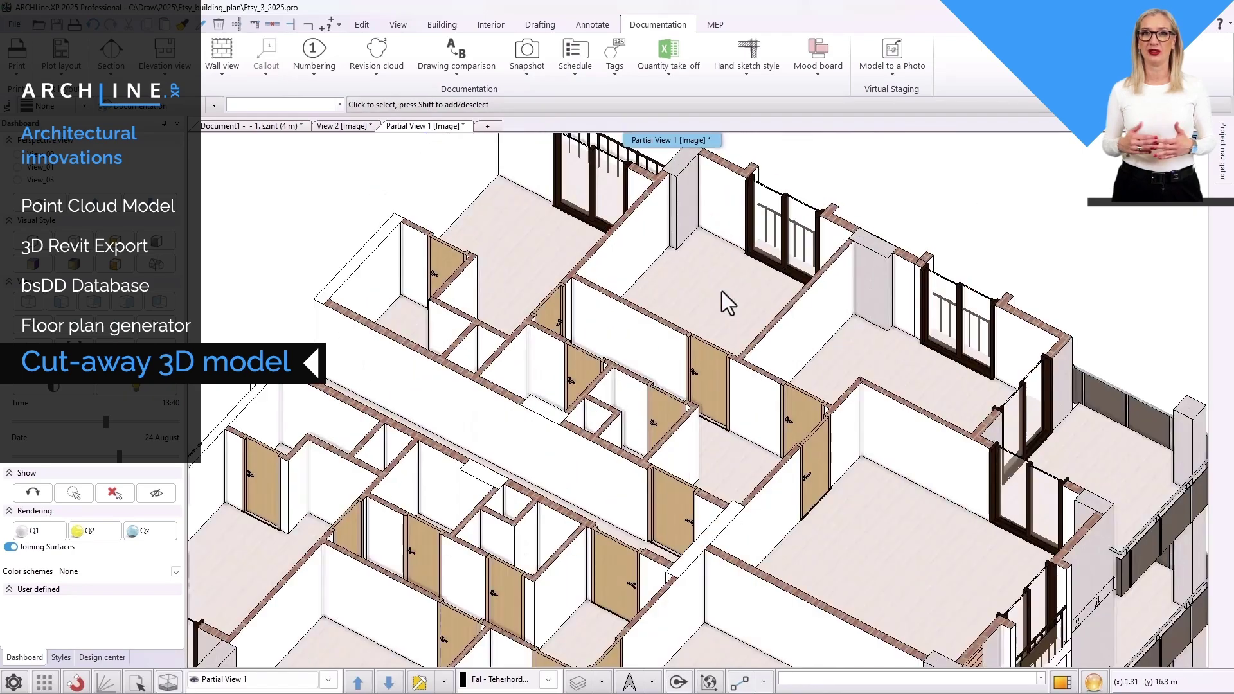
{"action": "scroll", "coordinate": [697, 387], "scroll_direction": "up", "scroll_amount": 2}
{"action": "left_click", "coordinate": [707, 384]}
{"action": "left_click", "coordinate": [688, 420]}
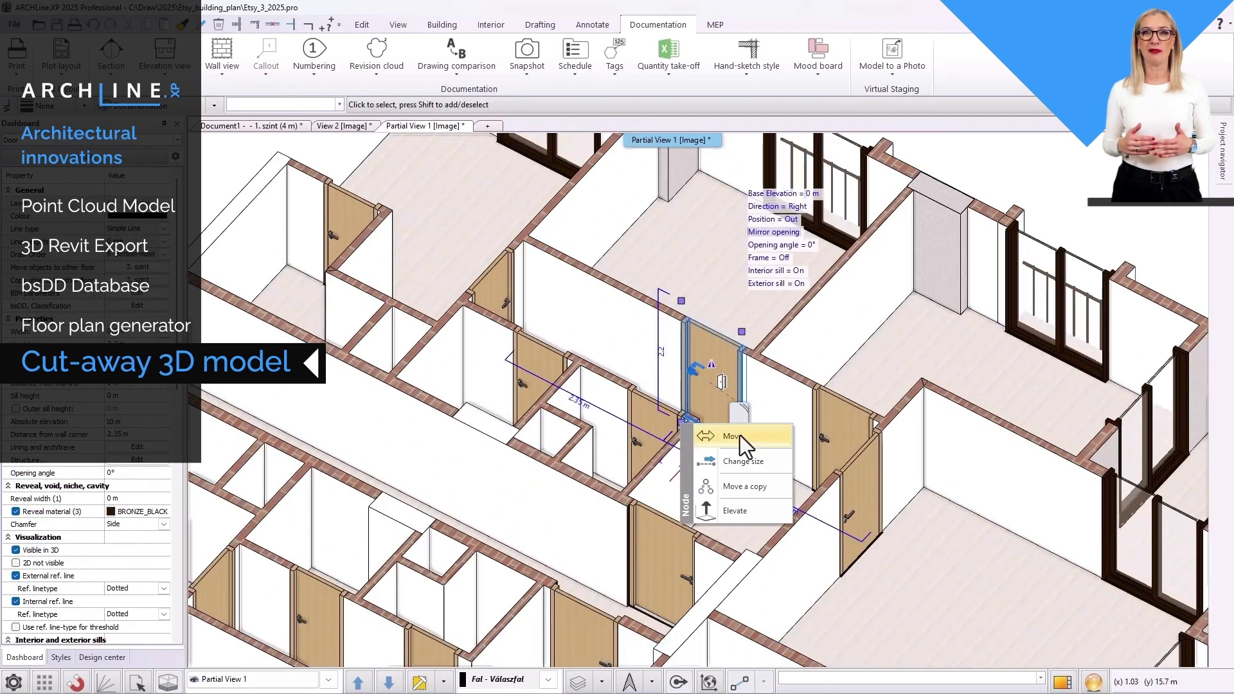
{"action": "left_click", "coordinate": [740, 437]}
{"action": "left_click", "coordinate": [1085, 263]}
{"action": "left_click", "coordinate": [577, 318]}
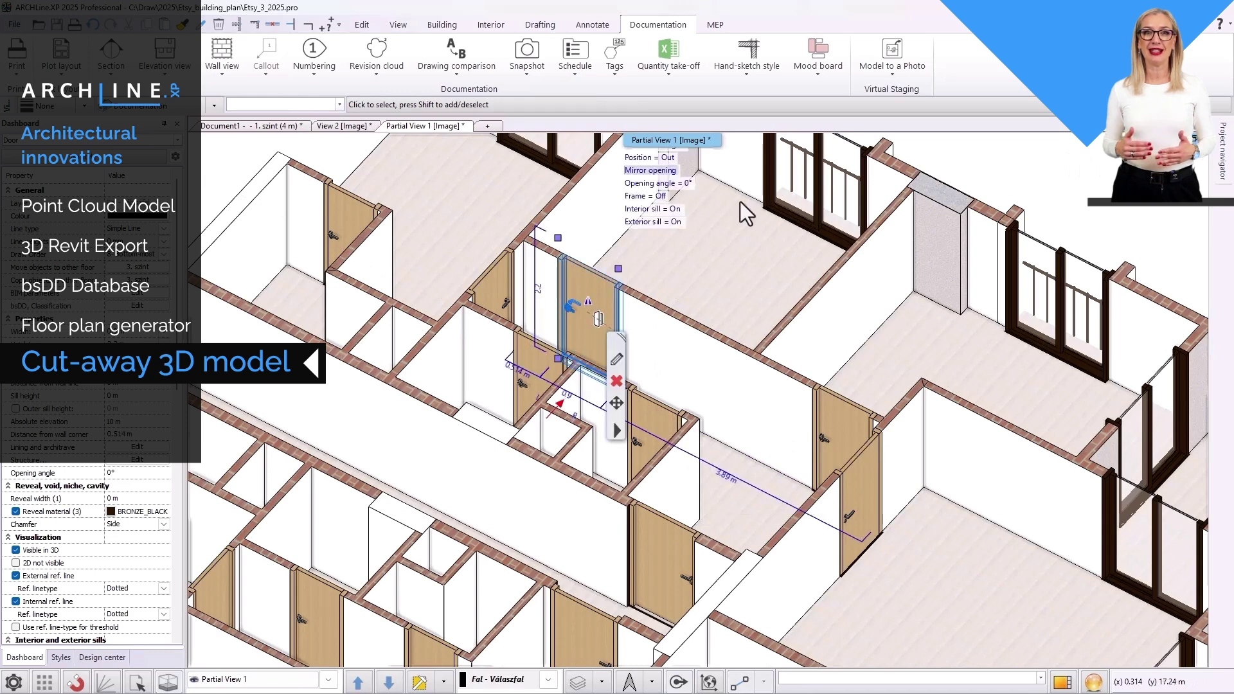
- Switch the moved door's direction to Left and swing its leaf open into the room
{"action": "scroll", "coordinate": [641, 201], "scroll_direction": "up", "scroll_amount": 2}
{"action": "left_click", "coordinate": [655, 197]}
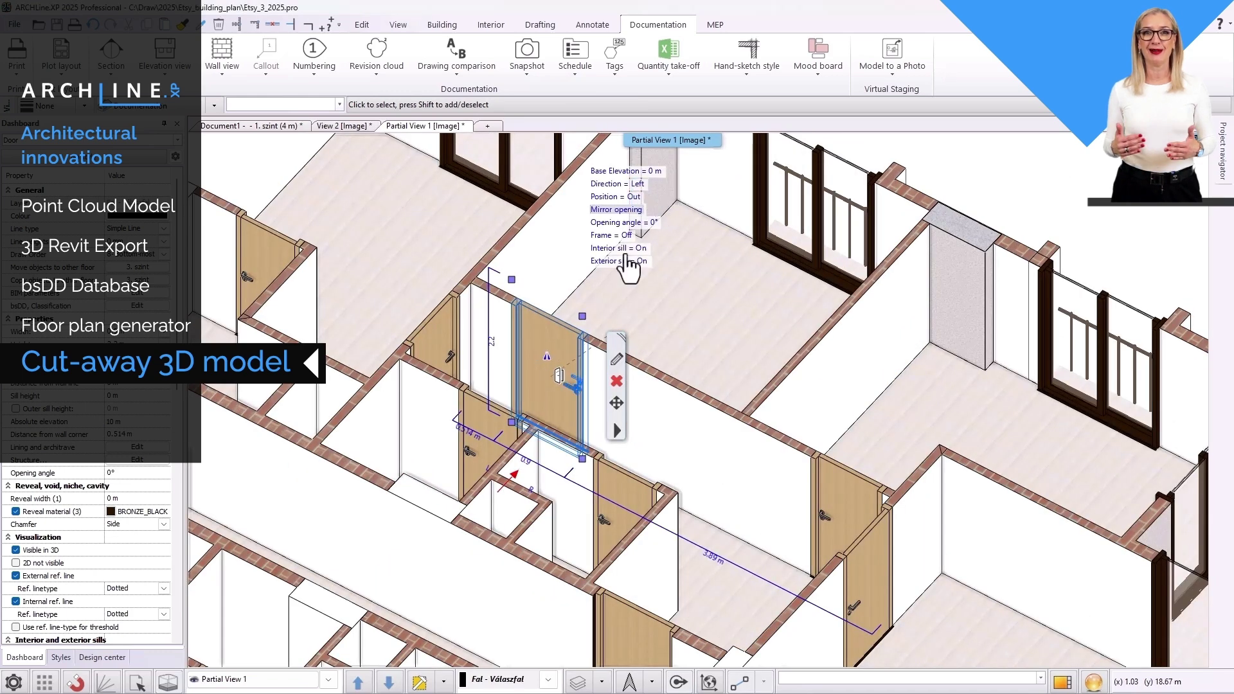
{"action": "type", "text": "0,6"}
{"action": "key", "text": "Return"}
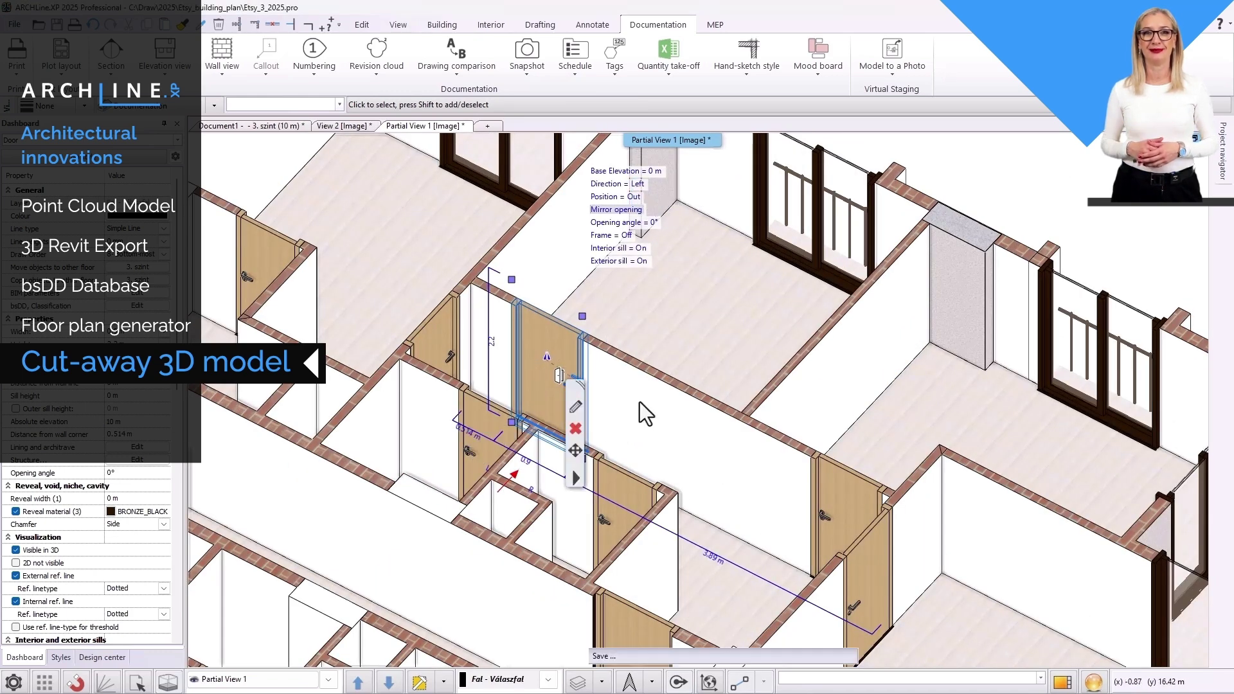
{"action": "key", "text": "Escape"}
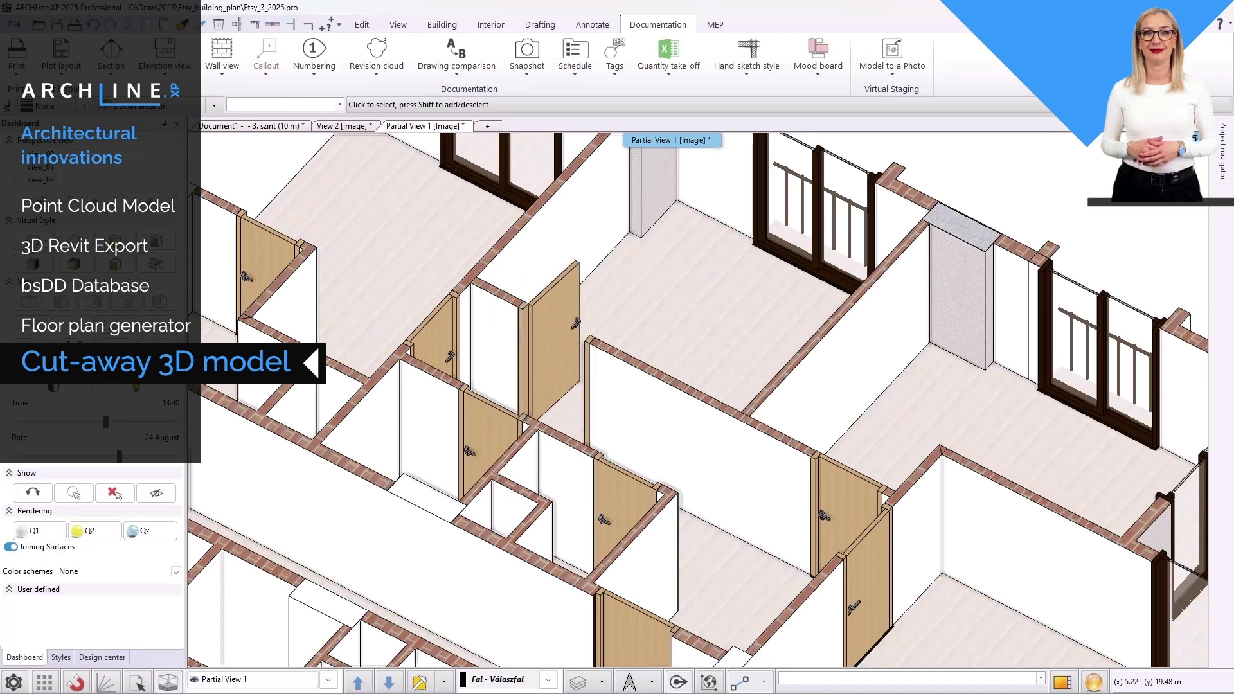
- Insert Background_Rendering1.jpg from the back_ground_images folder beside the living room render, at about the same size as the render
{"action": "mouse_move", "coordinate": [611, 653]}
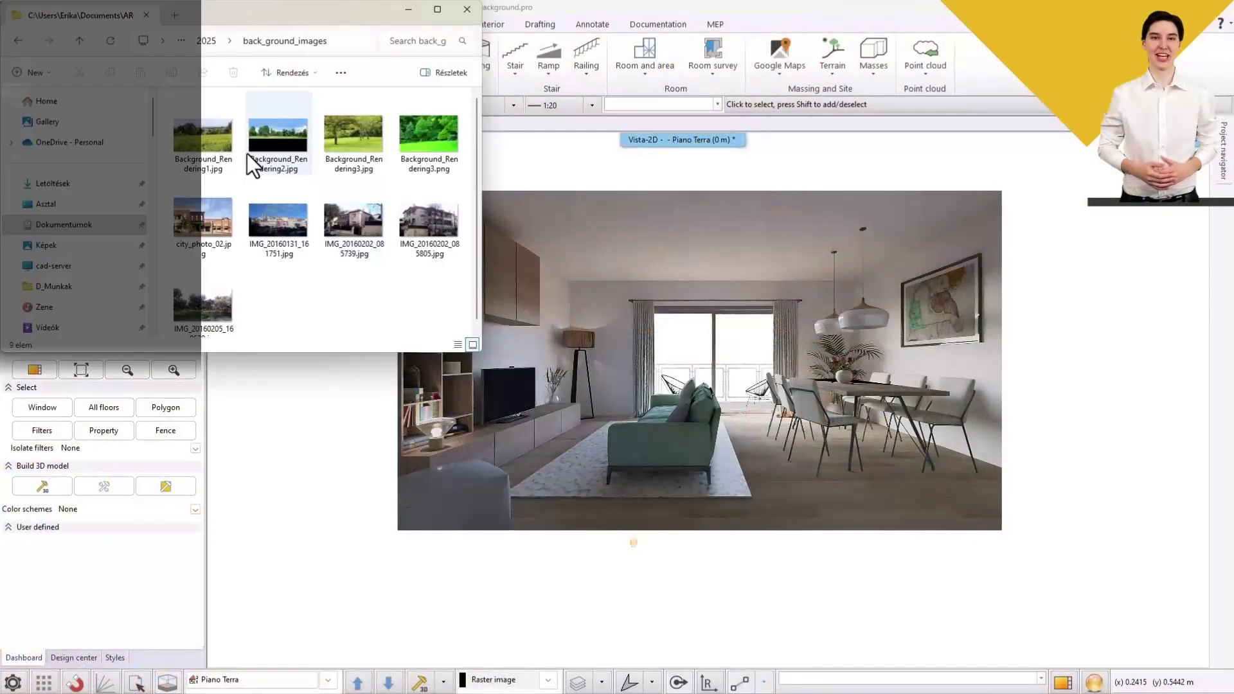
{"action": "left_click_drag", "start_coordinate": [206, 141], "coordinate": [311, 407]}
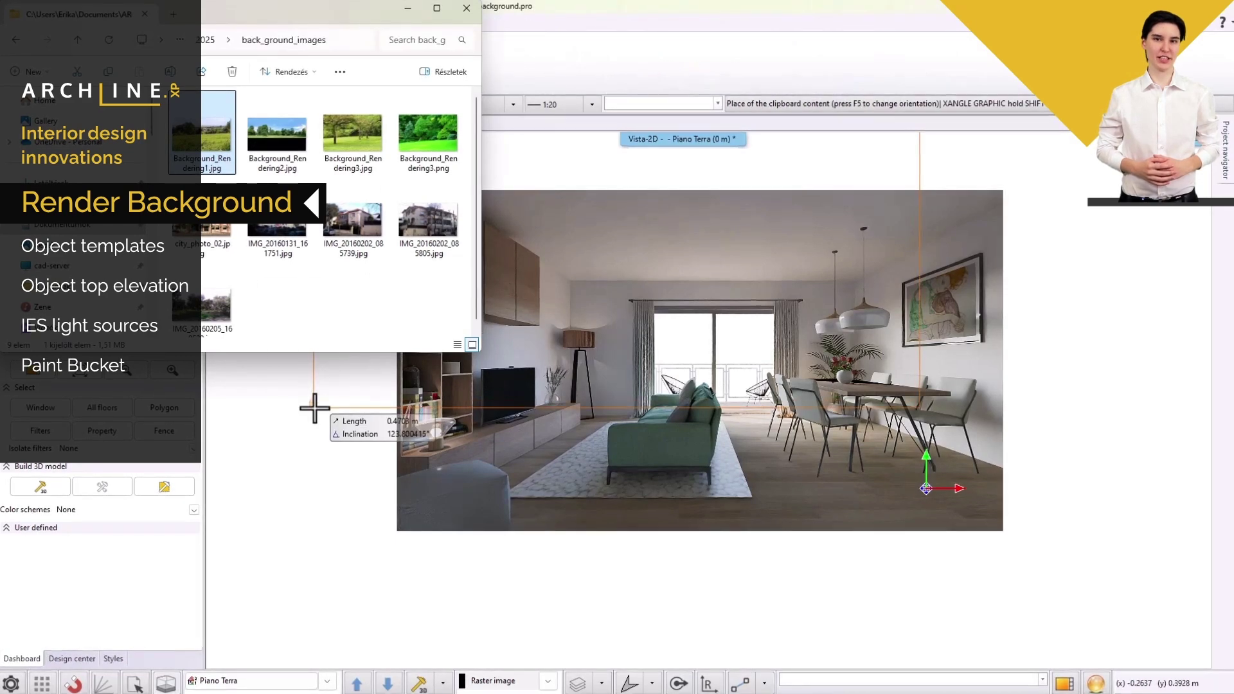
{"action": "left_click", "coordinate": [282, 430]}
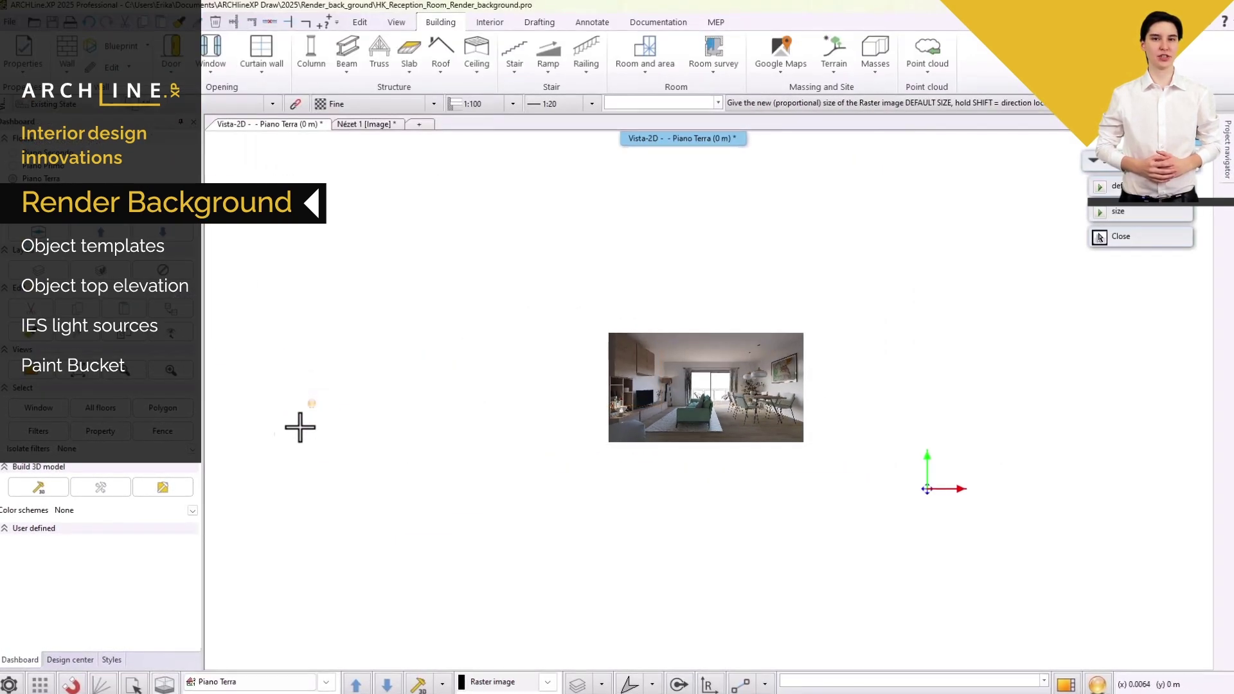
{"action": "left_click", "coordinate": [453, 339]}
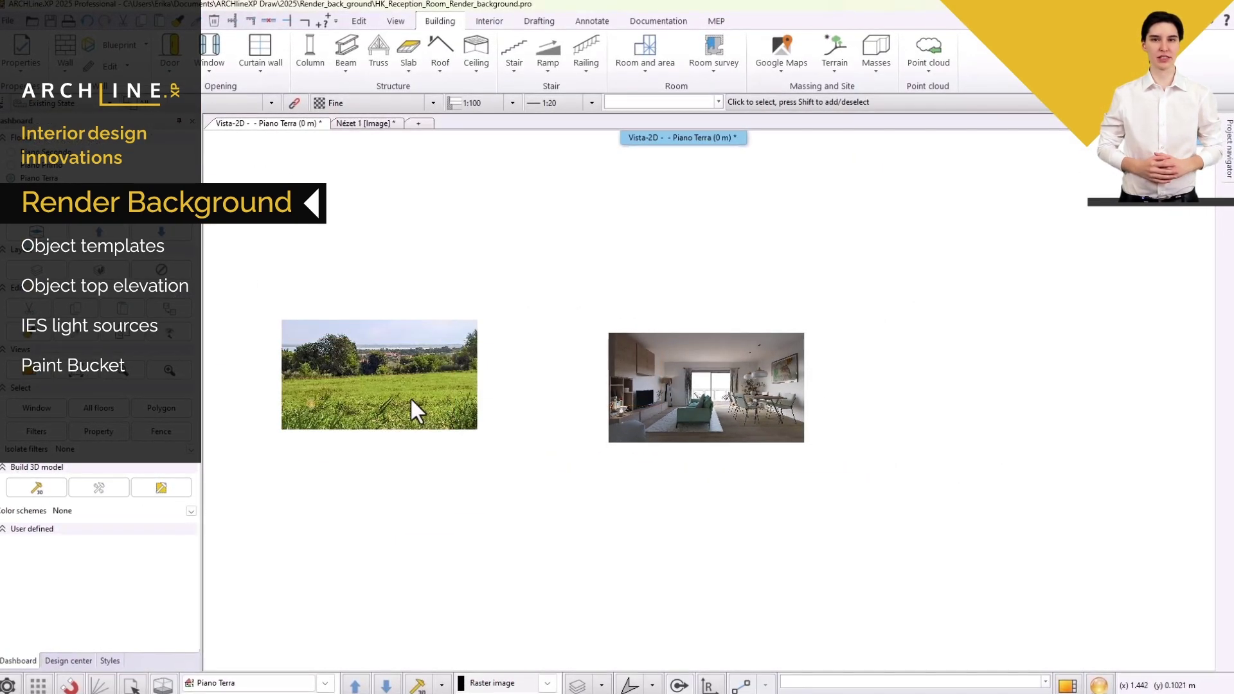
- Move the landscape image onto the centre of the living room render, and shift it slightly downward behind the window
{"action": "left_click", "coordinate": [382, 378]}
{"action": "left_click", "coordinate": [379, 376]}
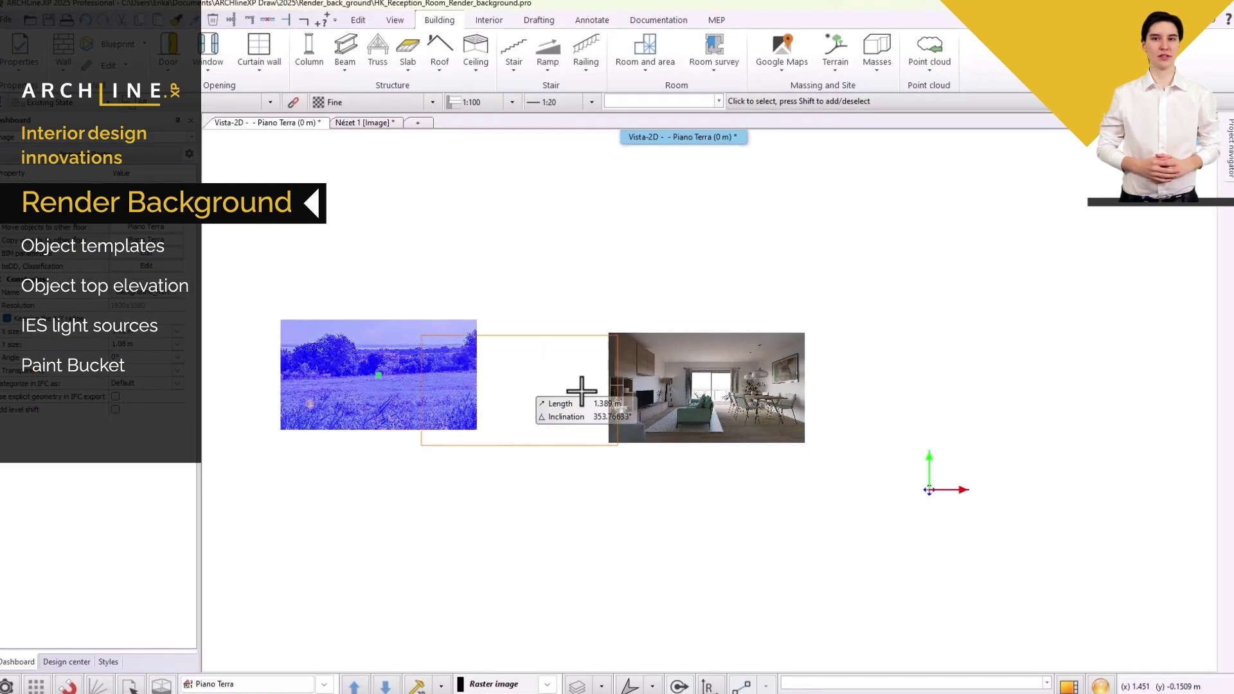
{"action": "left_click", "coordinate": [708, 390]}
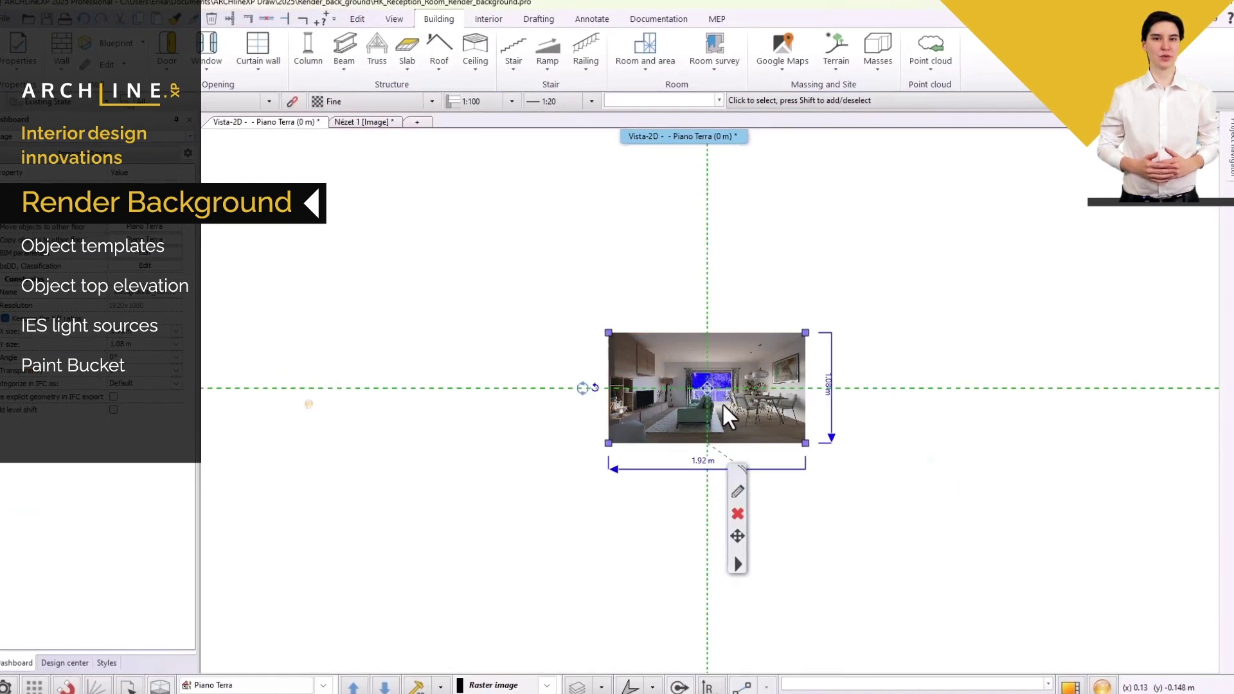
{"action": "scroll", "coordinate": [701, 392], "scroll_direction": "up", "scroll_amount": 5}
{"action": "left_click", "coordinate": [694, 412]}
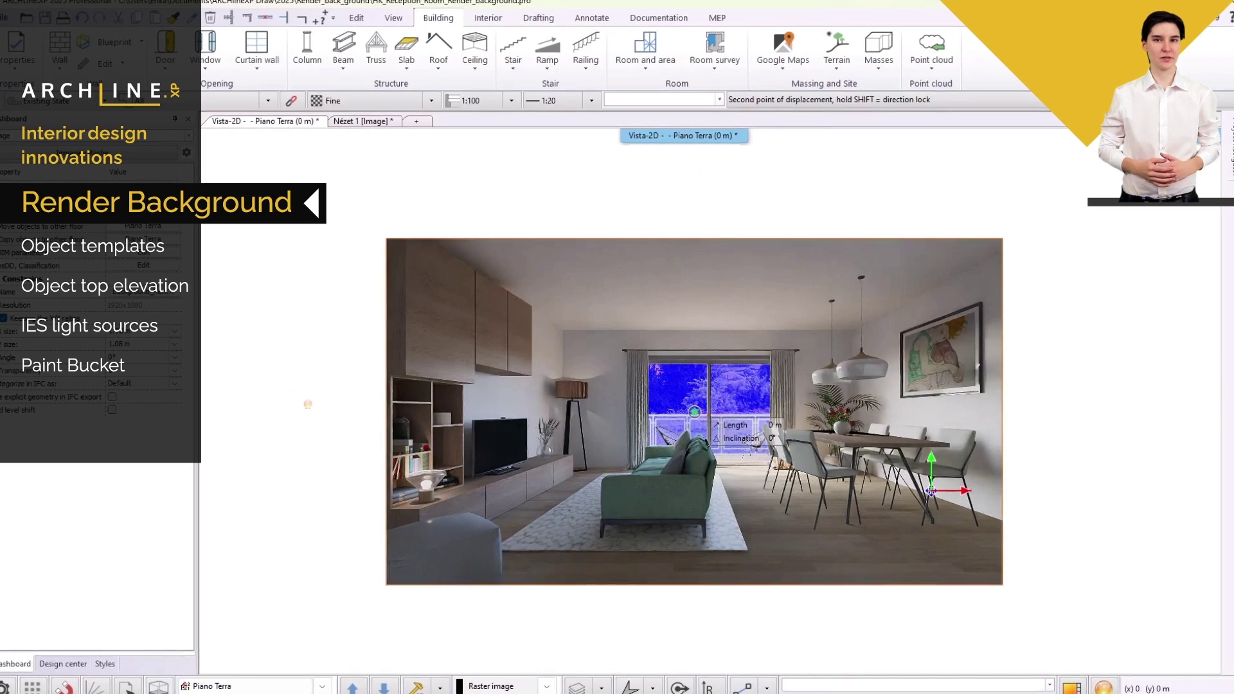
{"action": "left_click", "coordinate": [694, 473]}
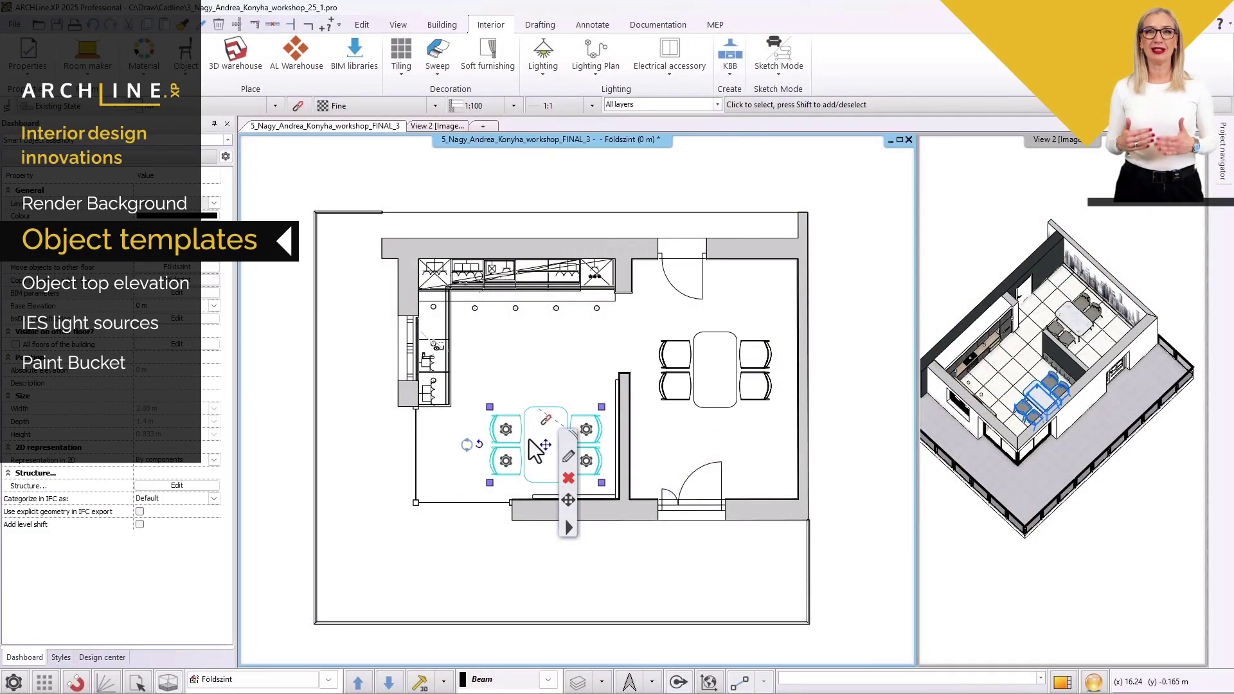
- In the Object template wizard, replace the 2D symbol of Dining chair 2 in the dining set with Chair01
{"action": "right_click", "coordinate": [506, 433]}
{"action": "left_click", "coordinate": [599, 442]}
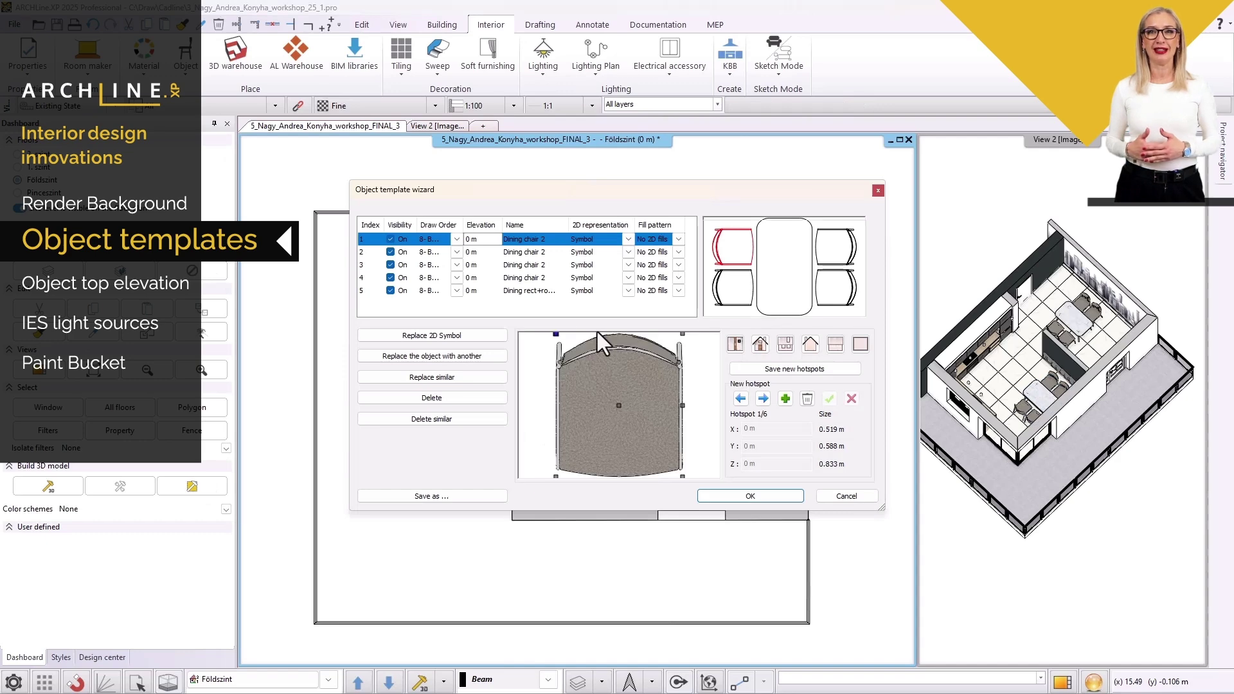
{"action": "left_click", "coordinate": [424, 335]}
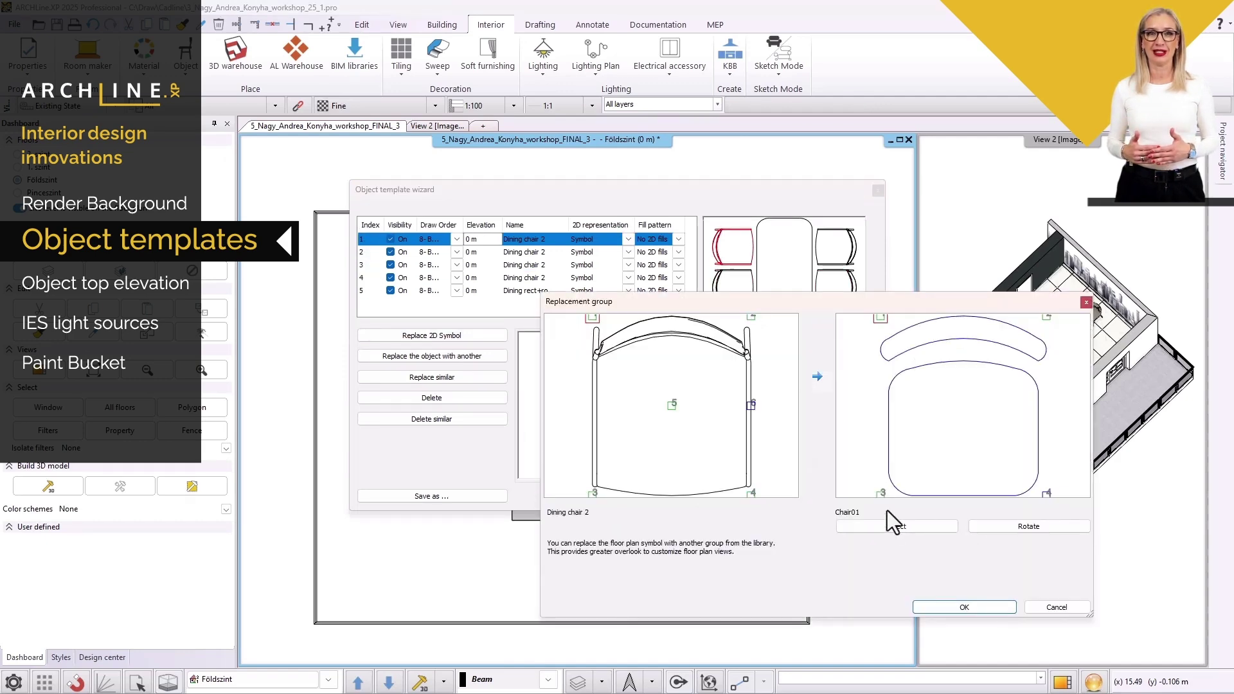
{"action": "left_click", "coordinate": [964, 606]}
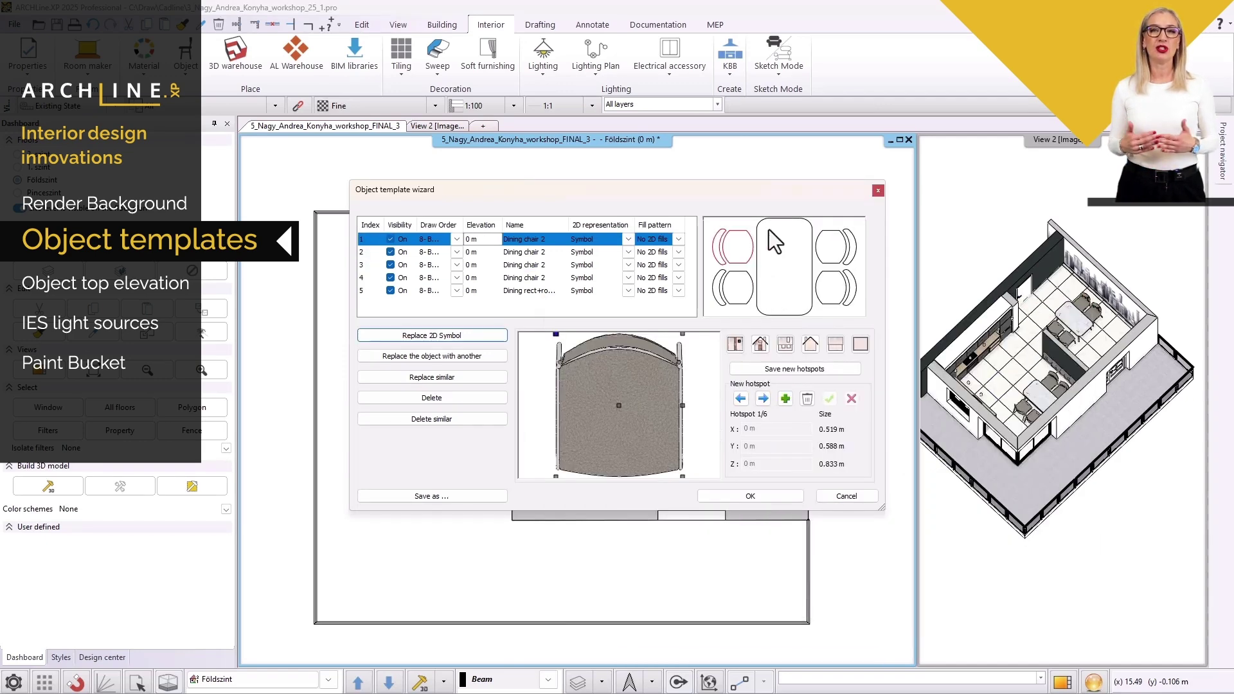
{"action": "left_click", "coordinate": [790, 496]}
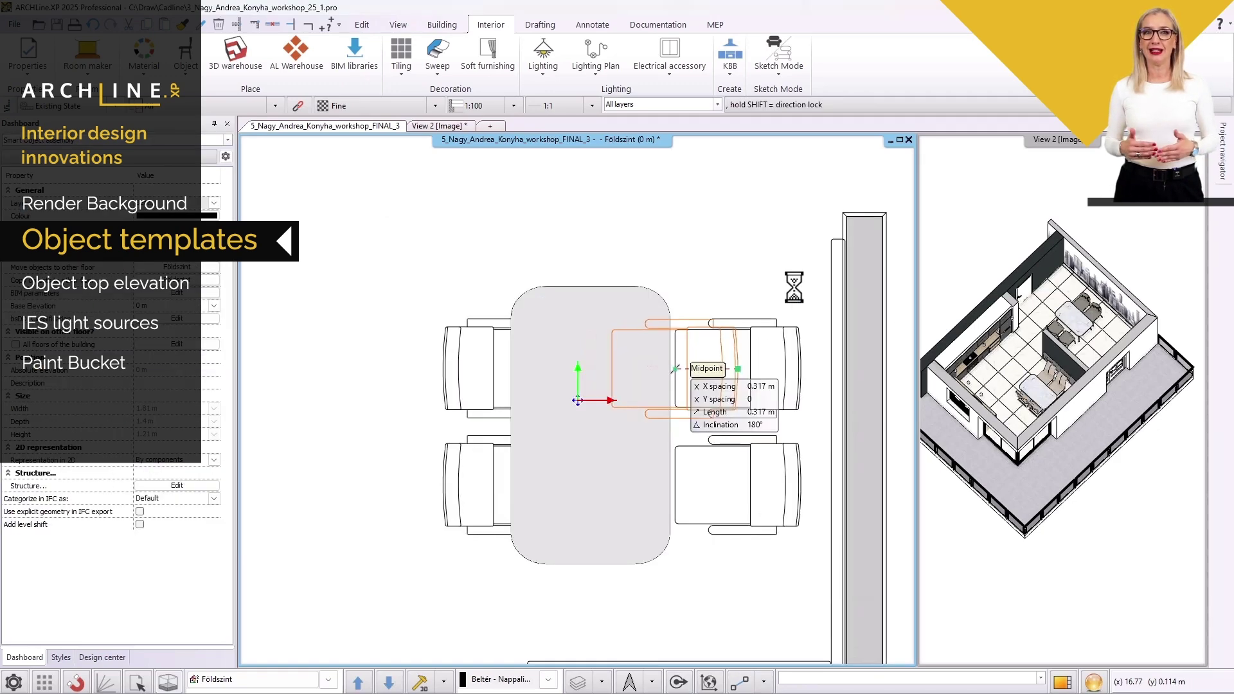
- Push the two chairs on the wall side of the dining table in against the table
{"action": "left_click", "coordinate": [675, 368]}
{"action": "left_click", "coordinate": [738, 496]}
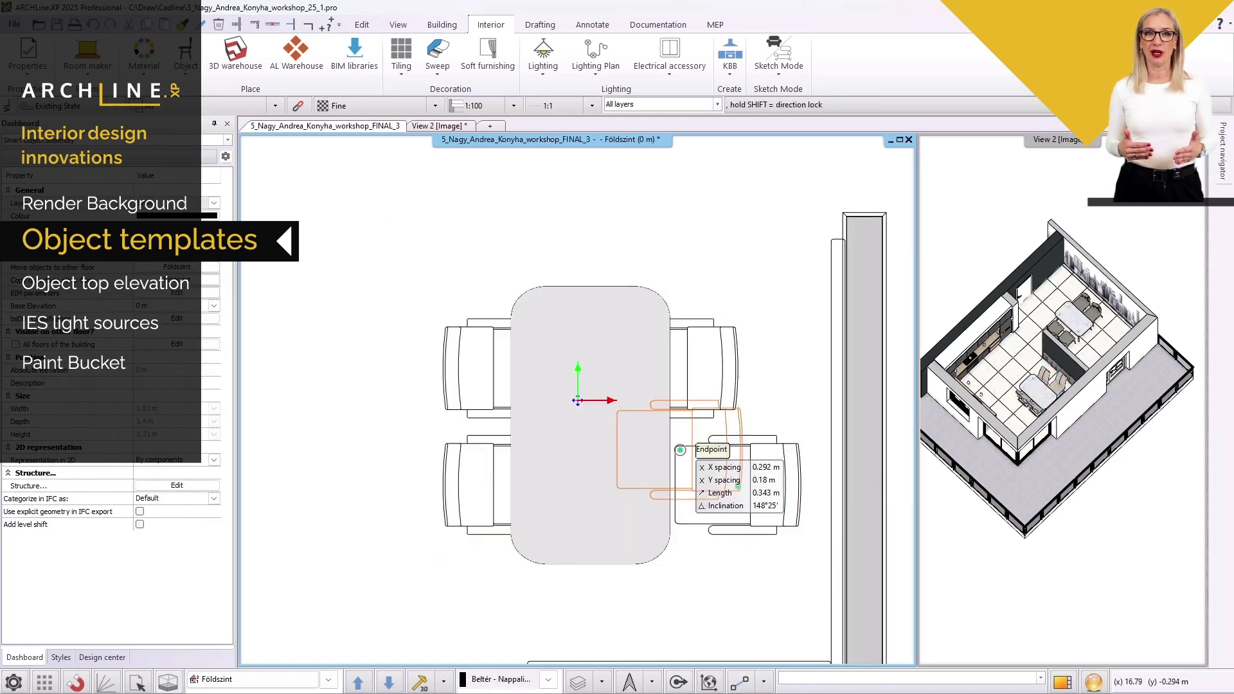
{"action": "left_click", "coordinate": [675, 485]}
{"action": "left_click", "coordinate": [316, 244]}
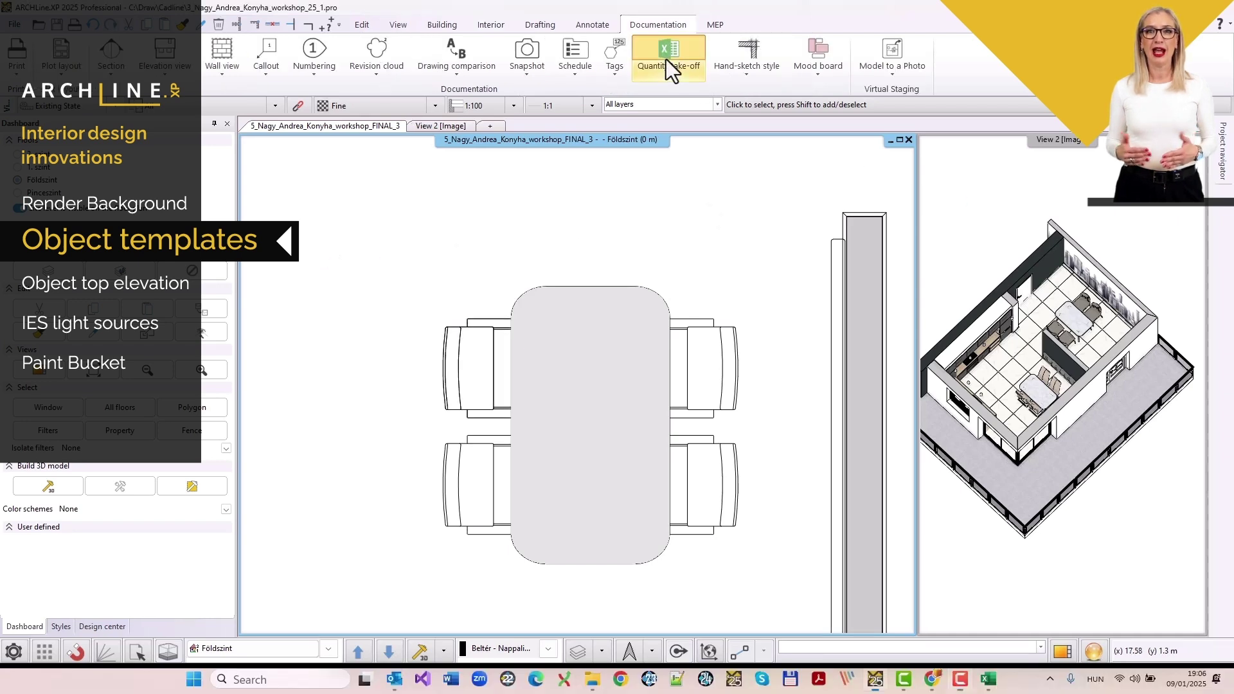
- Export a quantity take-off of all element types and examine the Object summary and Object details sheets
{"action": "left_click", "coordinate": [666, 59]}
{"action": "left_click", "coordinate": [610, 238]}
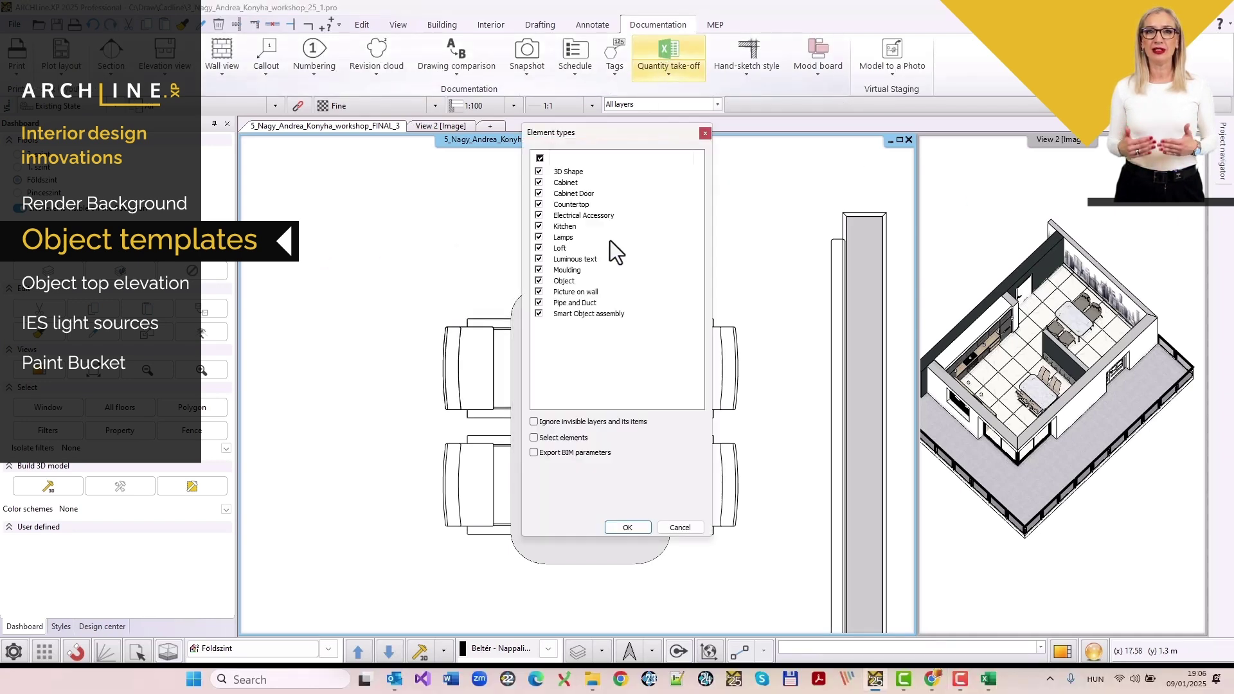
{"action": "left_click", "coordinate": [627, 528]}
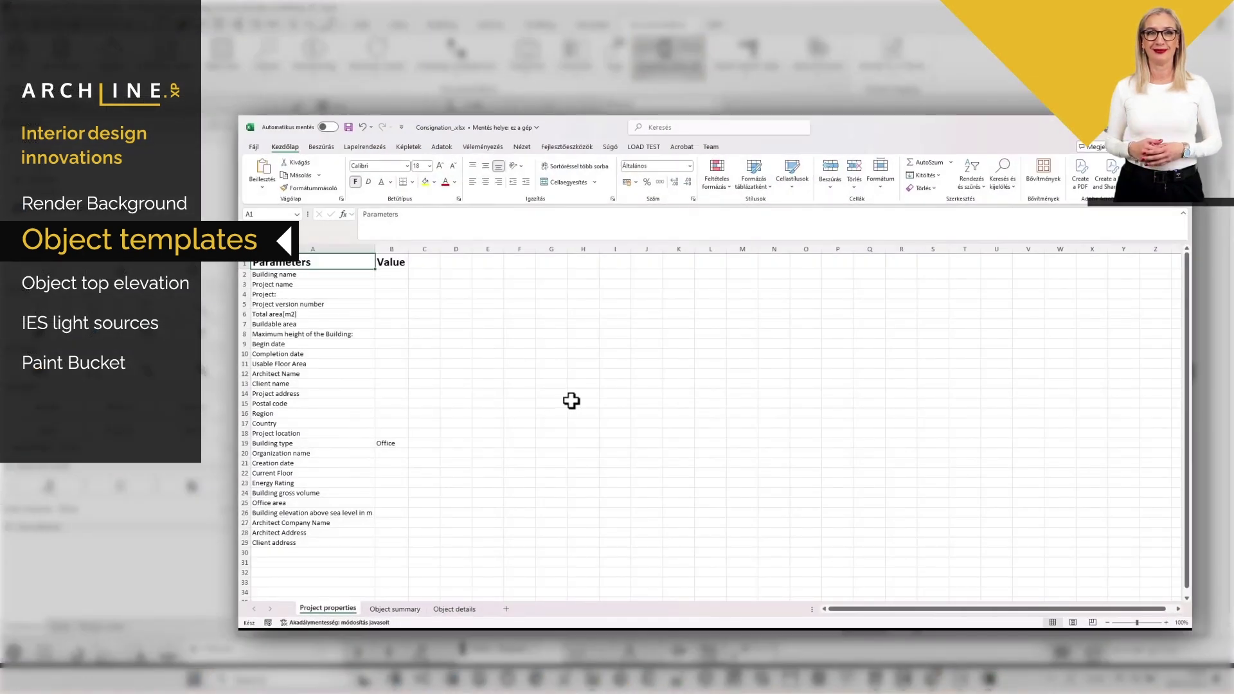
{"action": "left_click", "coordinate": [403, 609]}
{"action": "left_click", "coordinate": [457, 609]}
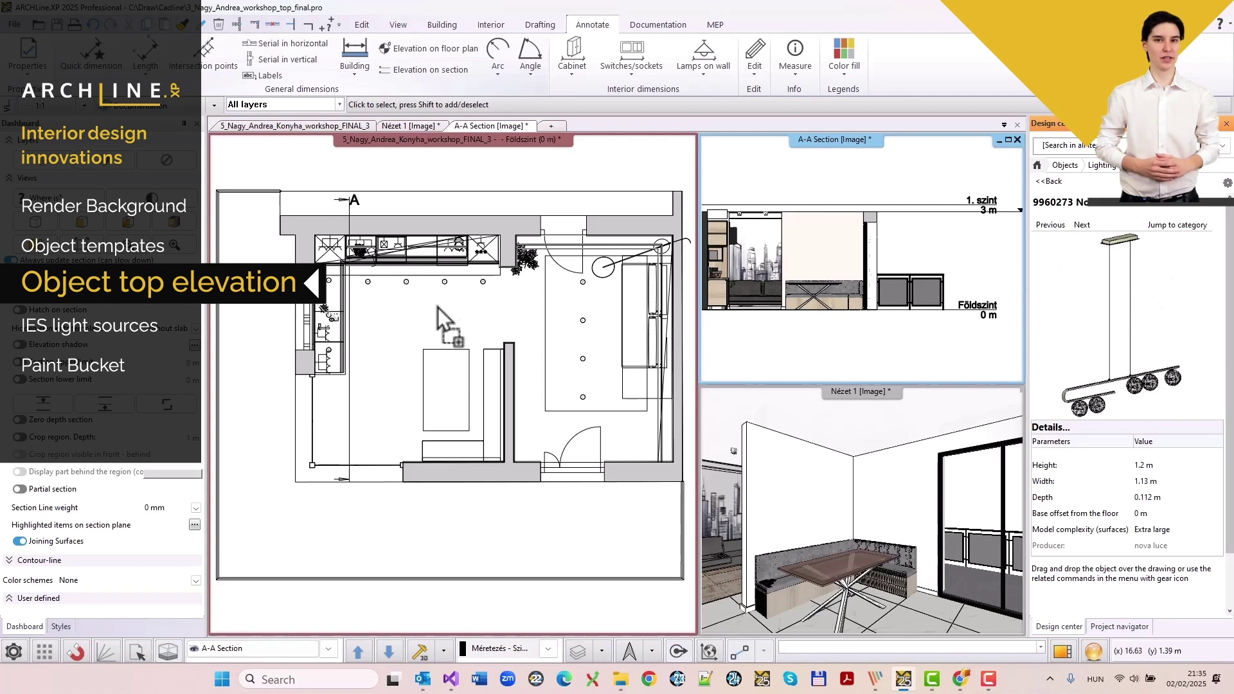
- Place the 9960273 Nova Luce pendant lamp on the dining table in the floor plan, rotated by 90°
{"action": "left_click_drag", "start_coordinate": [438, 307], "coordinate": [438, 307]}
{"action": "left_click", "coordinate": [361, 49]}
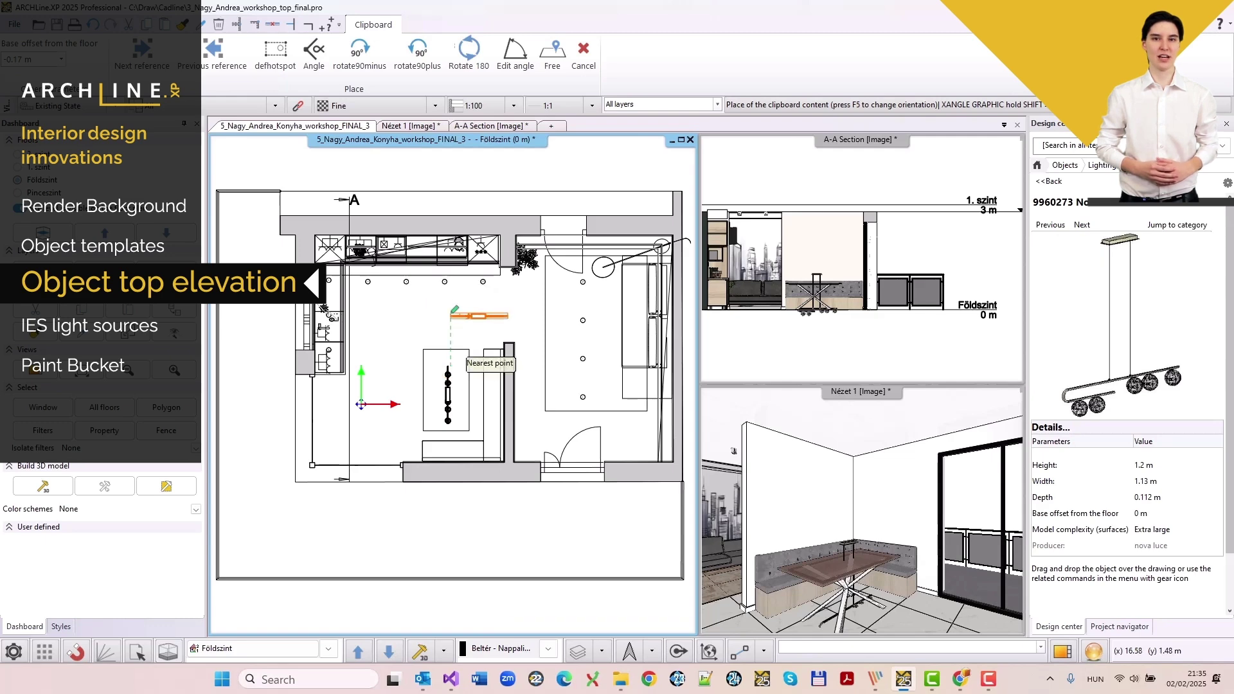
{"action": "key", "text": "Escape"}
- Maximize the Nézet 1 3D view and open the pendant lamp's top height for editing
{"action": "left_click", "coordinate": [896, 475]}
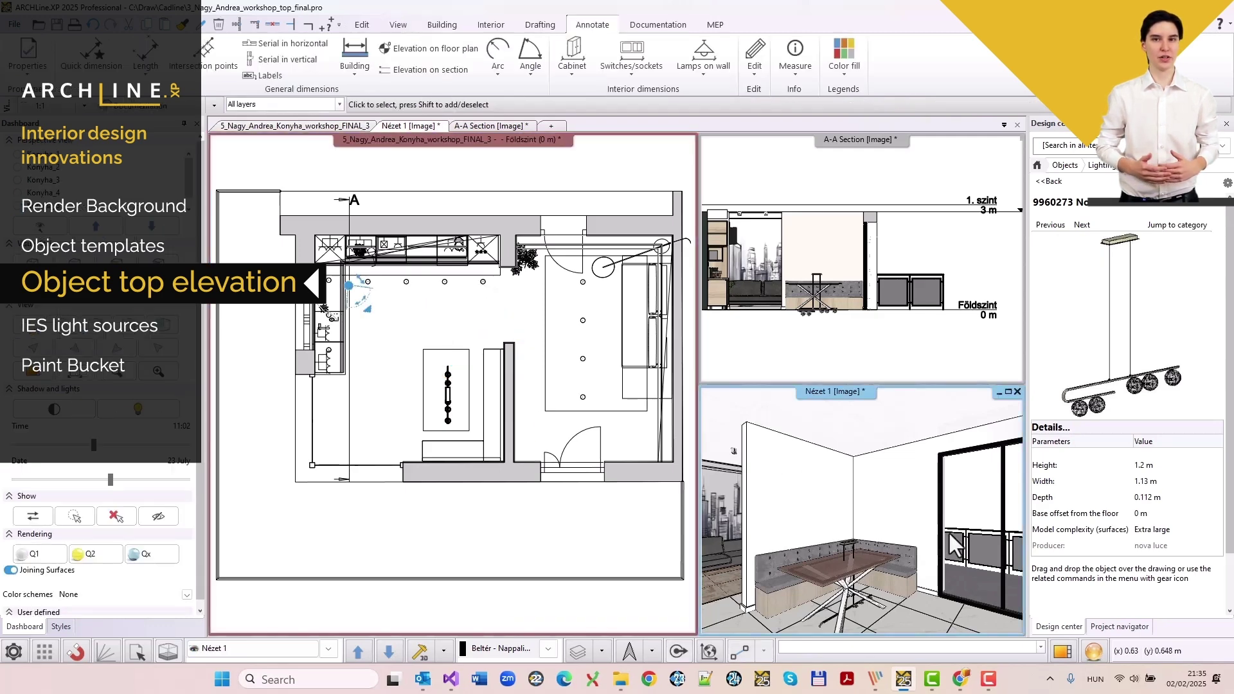
{"action": "left_click", "coordinate": [1062, 651]}
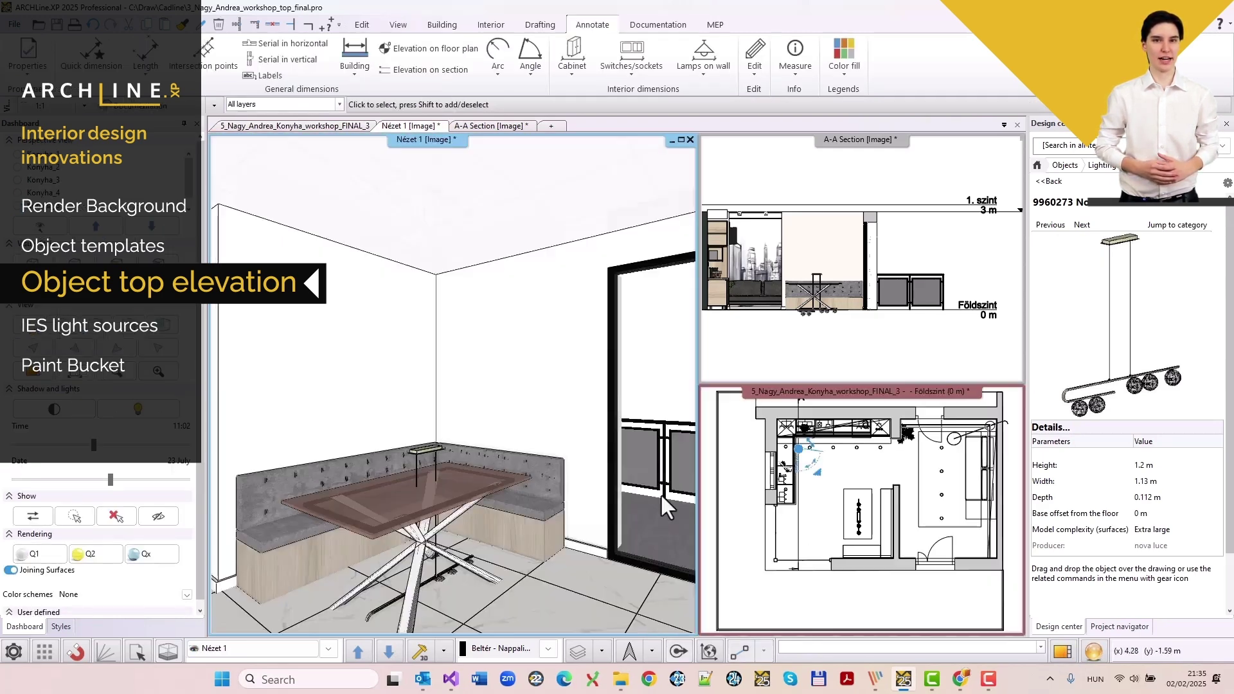
{"action": "left_click", "coordinate": [681, 139]}
{"action": "left_click", "coordinate": [590, 448]}
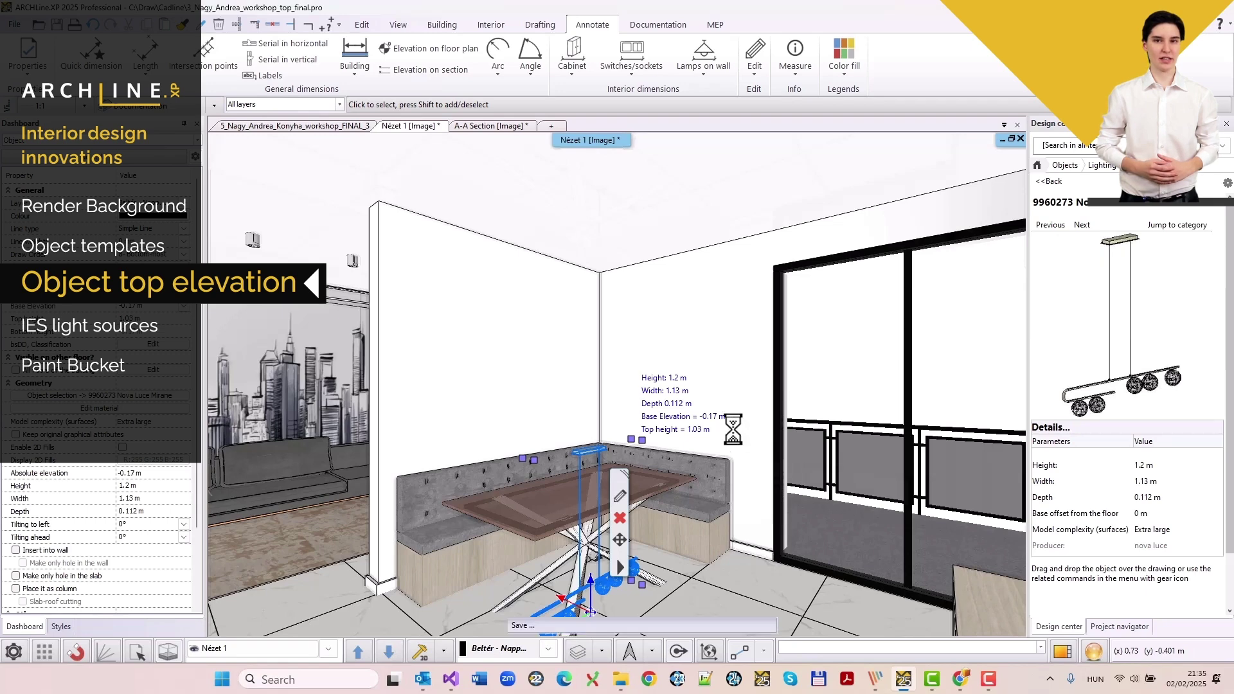
{"action": "left_click", "coordinate": [679, 283]}
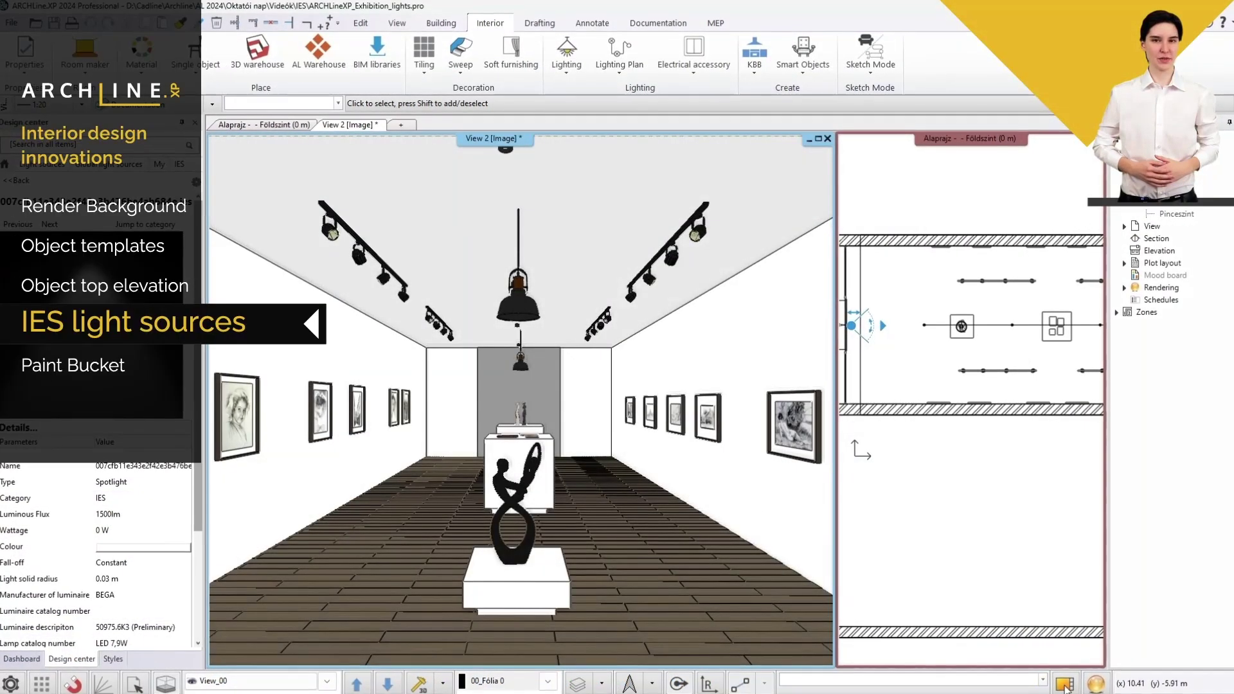
- Start a photorealistic rendering of View 2 with the KURT VERSEN 150W C7302 IES light used in all spotlights
{"action": "left_click", "coordinate": [1095, 683]}
{"action": "left_click", "coordinate": [973, 570]}
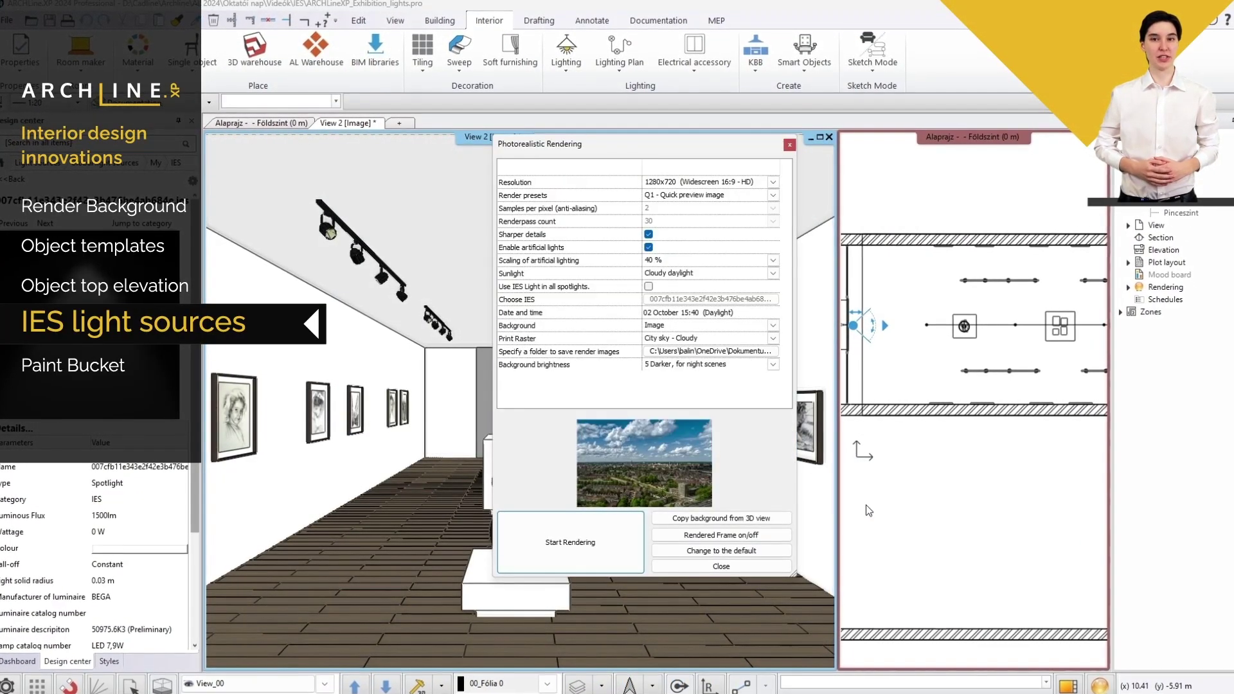
{"action": "left_click", "coordinate": [649, 286]}
{"action": "left_click", "coordinate": [662, 298]}
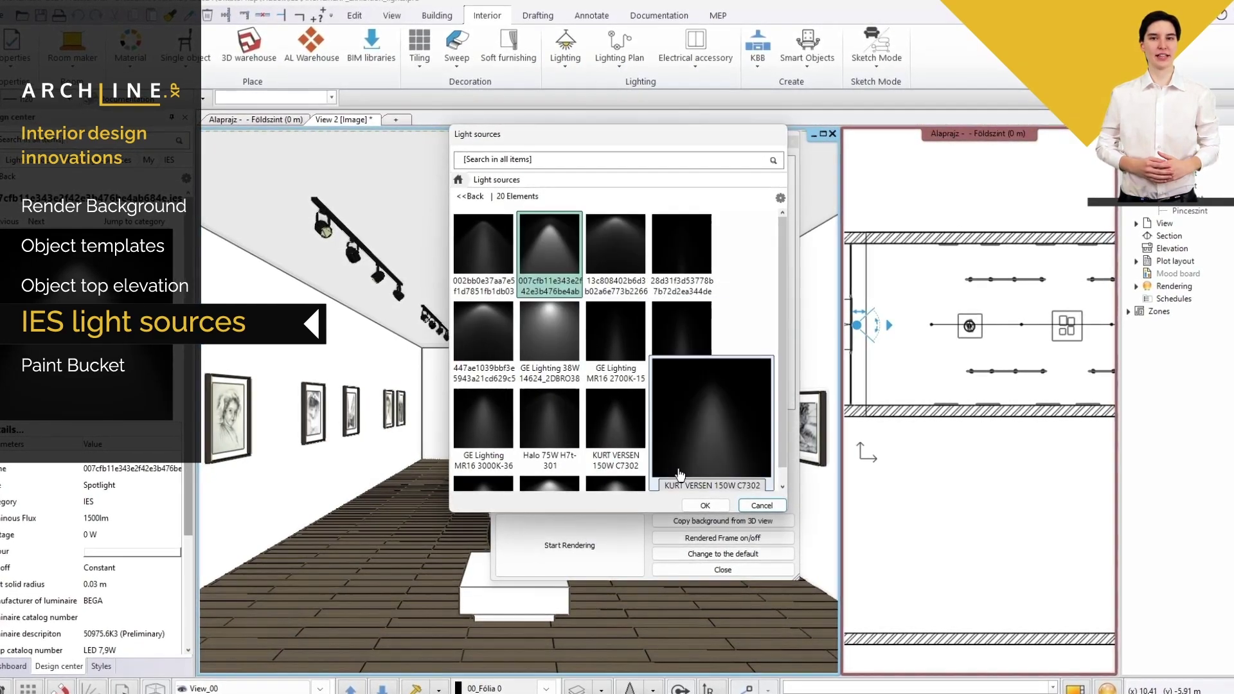
{"action": "left_click", "coordinate": [704, 505]}
{"action": "left_click", "coordinate": [573, 525]}
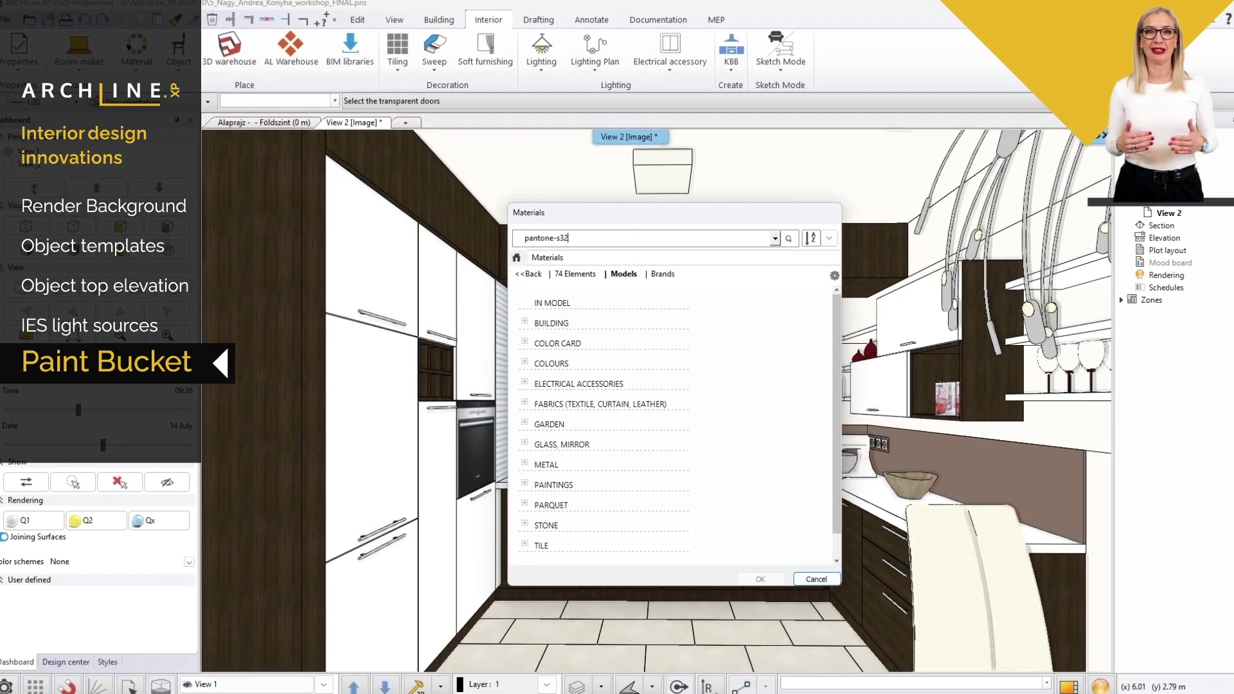
- Search the material library for pantone-s325, choose PANTONE-S325-3, and pick the Chivasso_Gather_WAL material for painting surfaces
{"action": "key", "text": "Return"}
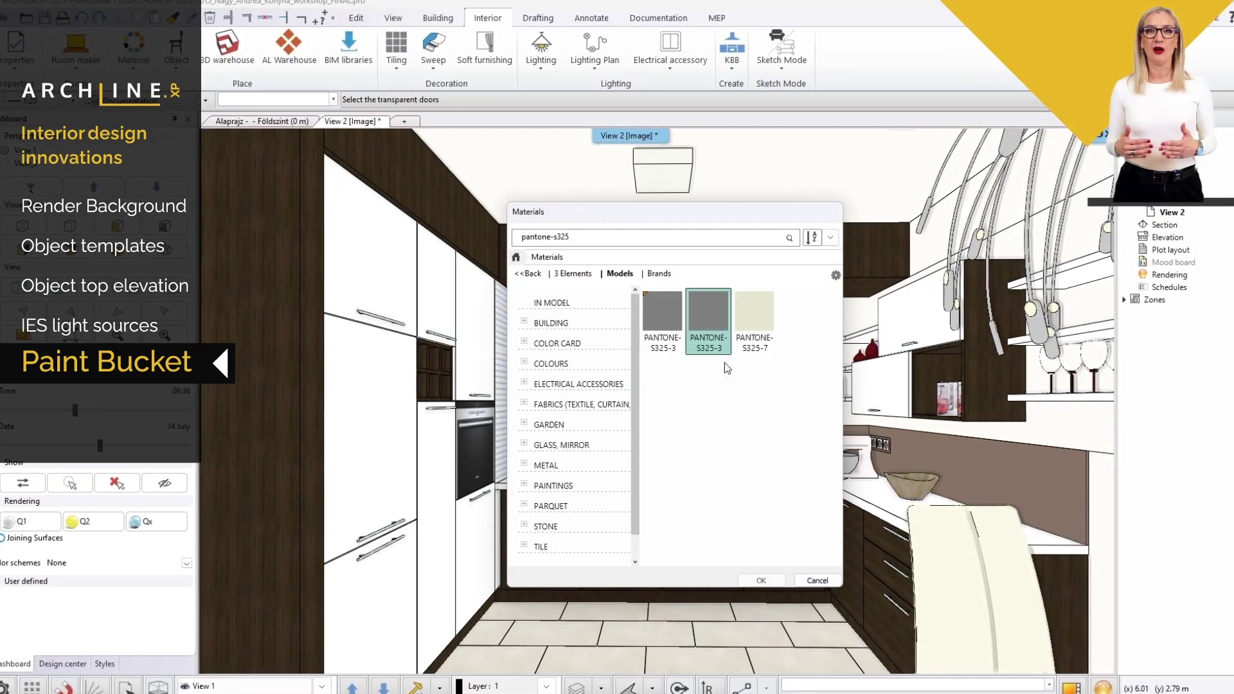
{"action": "left_click", "coordinate": [771, 584]}
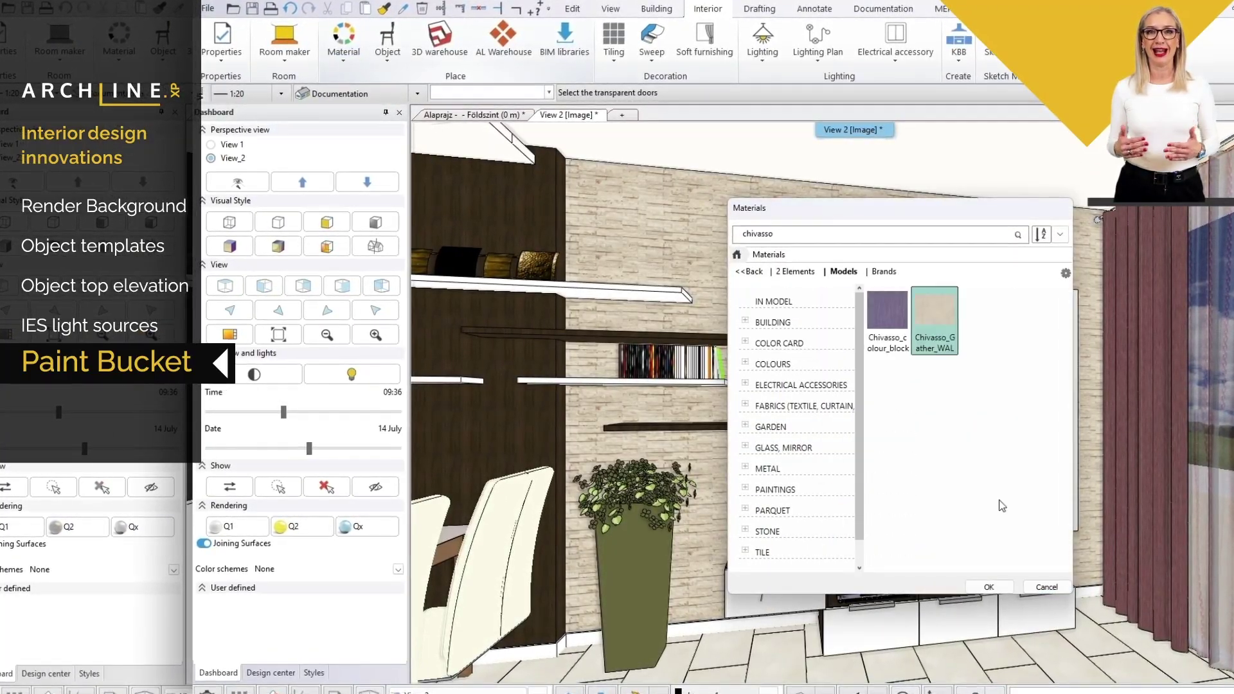
{"action": "left_click", "coordinate": [776, 376]}
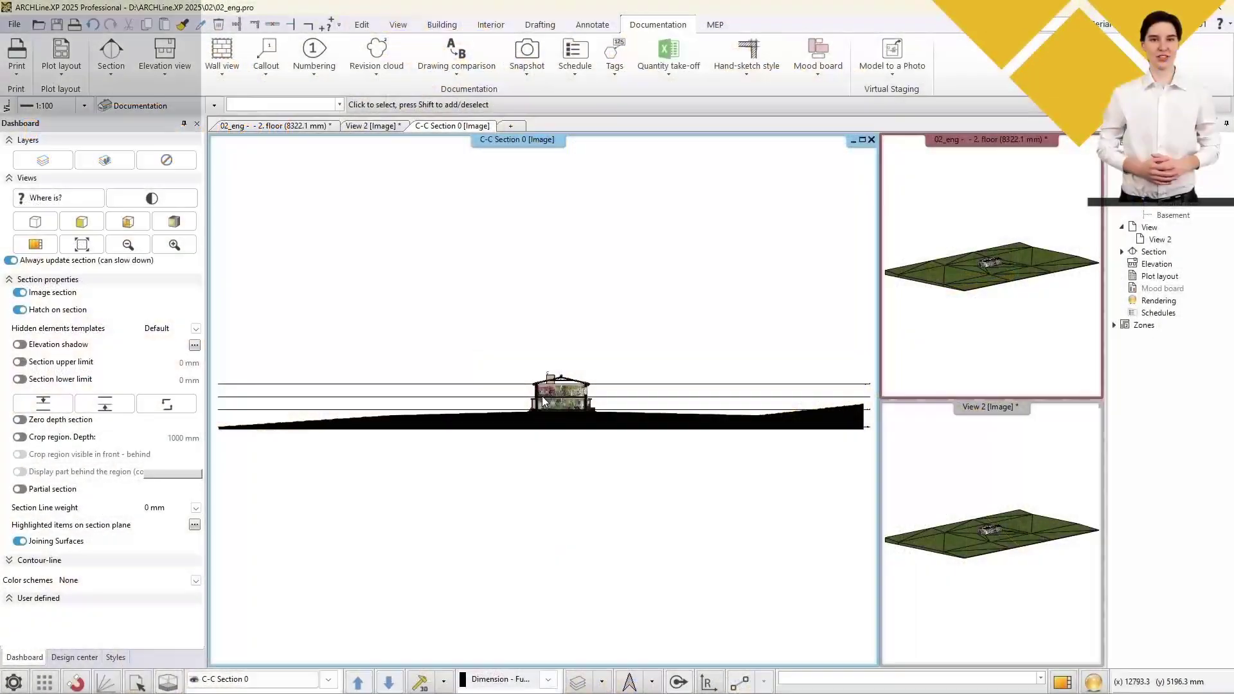
- Display the C-C section as line drawing and apply the Without point cloud hidden elements template to it
{"action": "scroll", "coordinate": [540, 411], "scroll_direction": "up", "scroll_amount": 5}
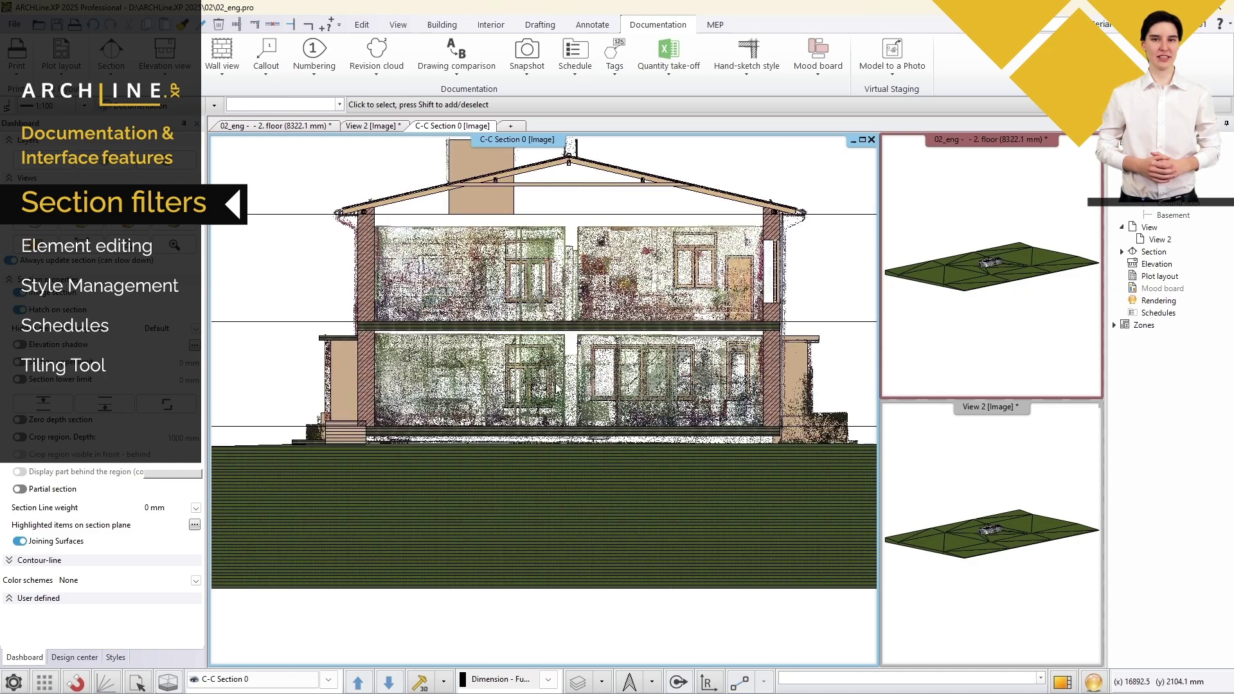
{"action": "left_click", "coordinate": [41, 225]}
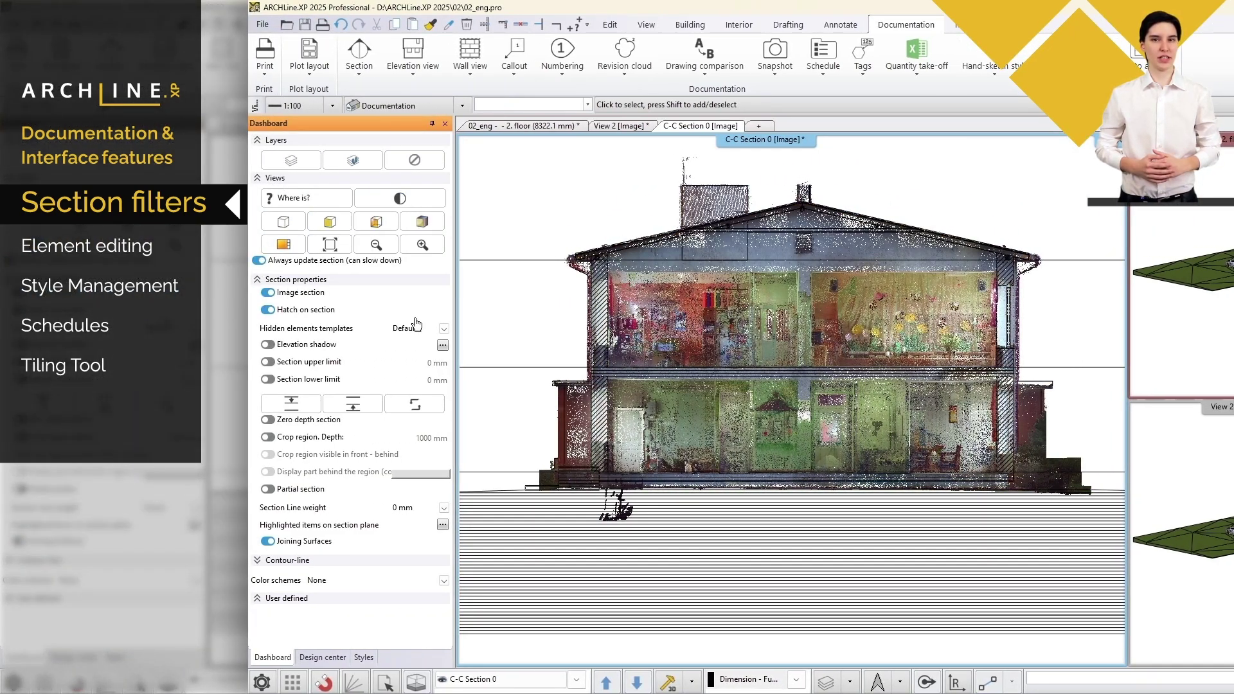
{"action": "left_click", "coordinate": [443, 329]}
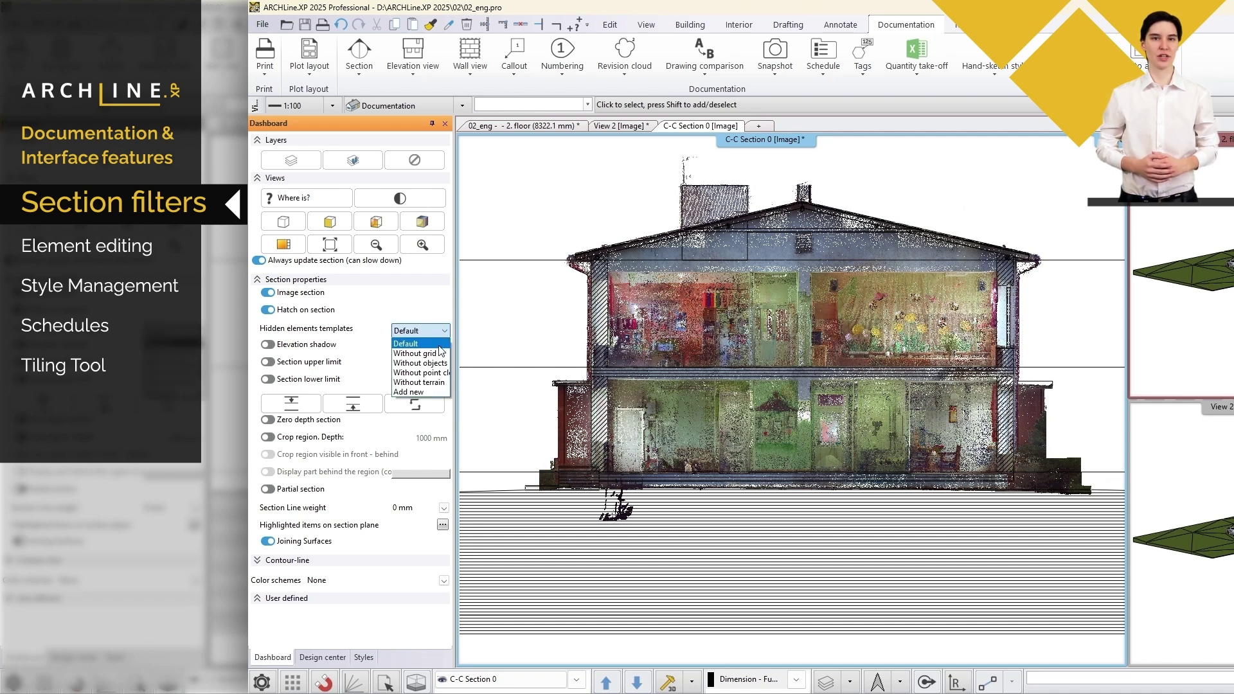
{"action": "left_click", "coordinate": [440, 374]}
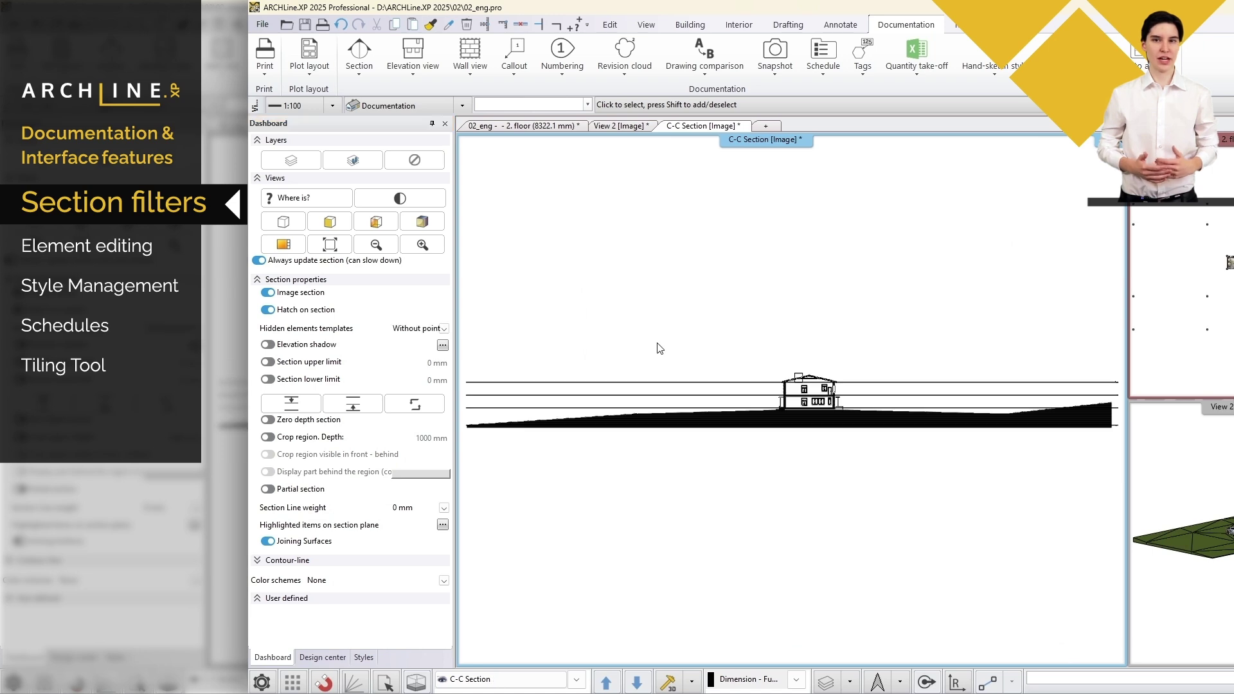
- Apply the Without terrain hidden elements template to the C-C section
{"action": "scroll", "coordinate": [803, 398], "scroll_direction": "up", "scroll_amount": 5}
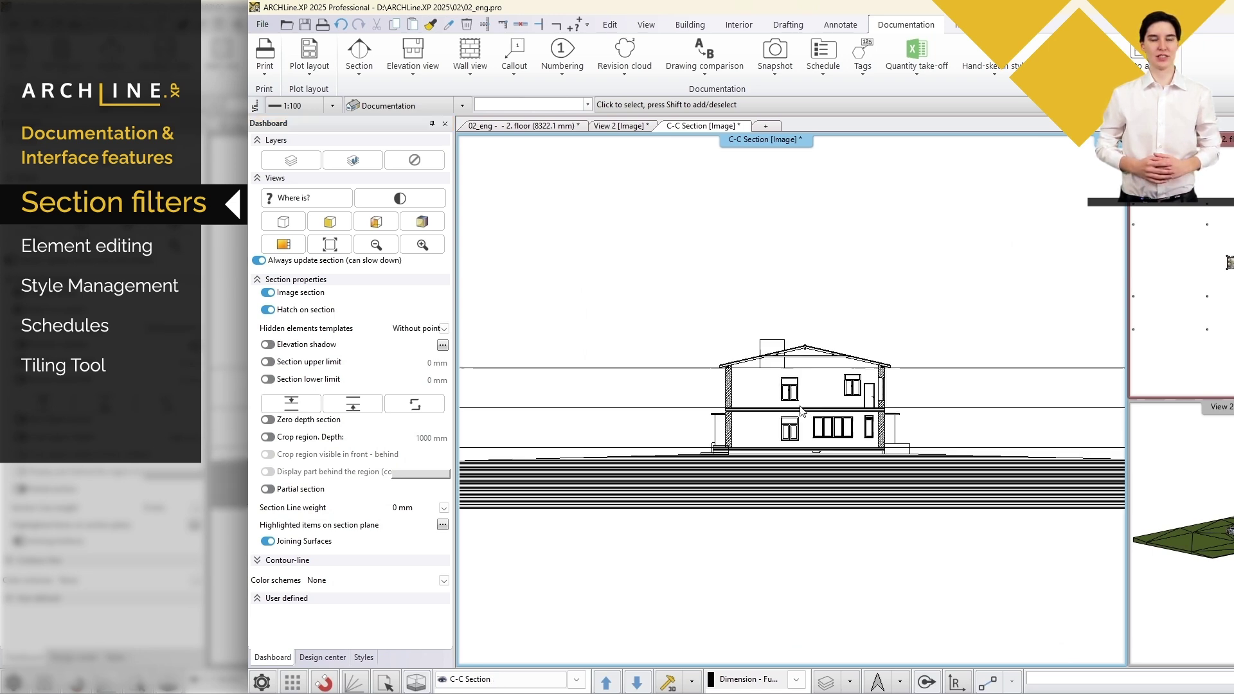
{"action": "left_click", "coordinate": [438, 333]}
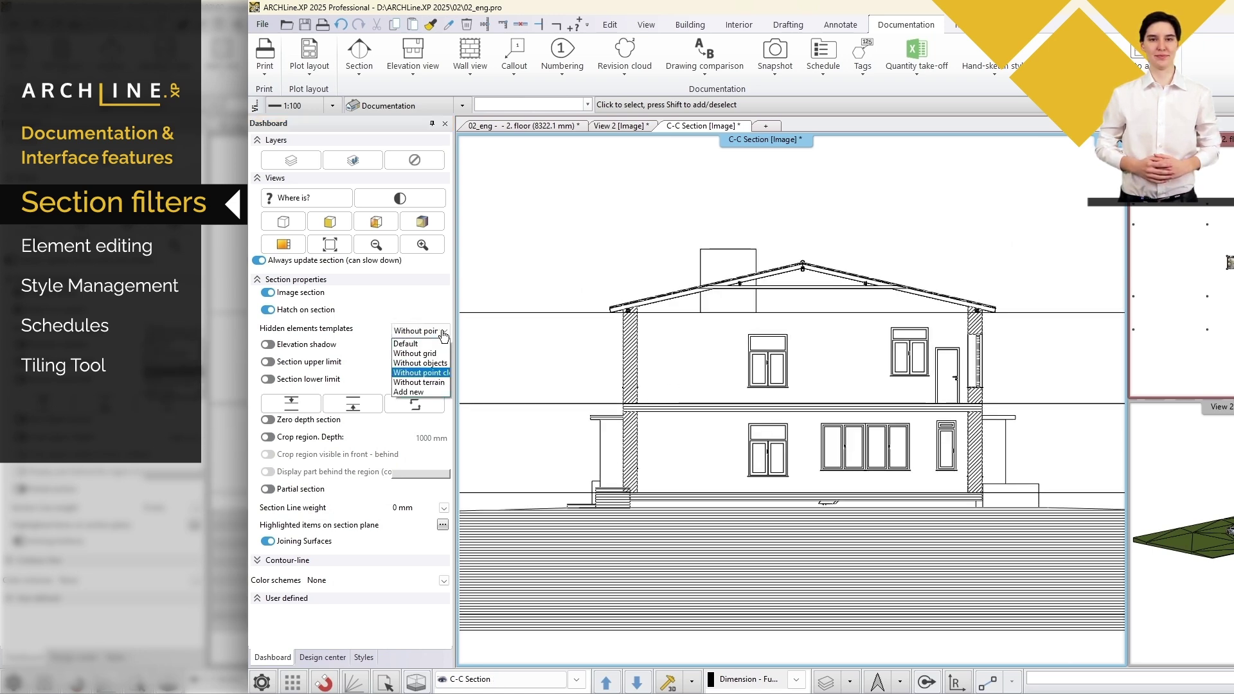
{"action": "left_click", "coordinate": [437, 383]}
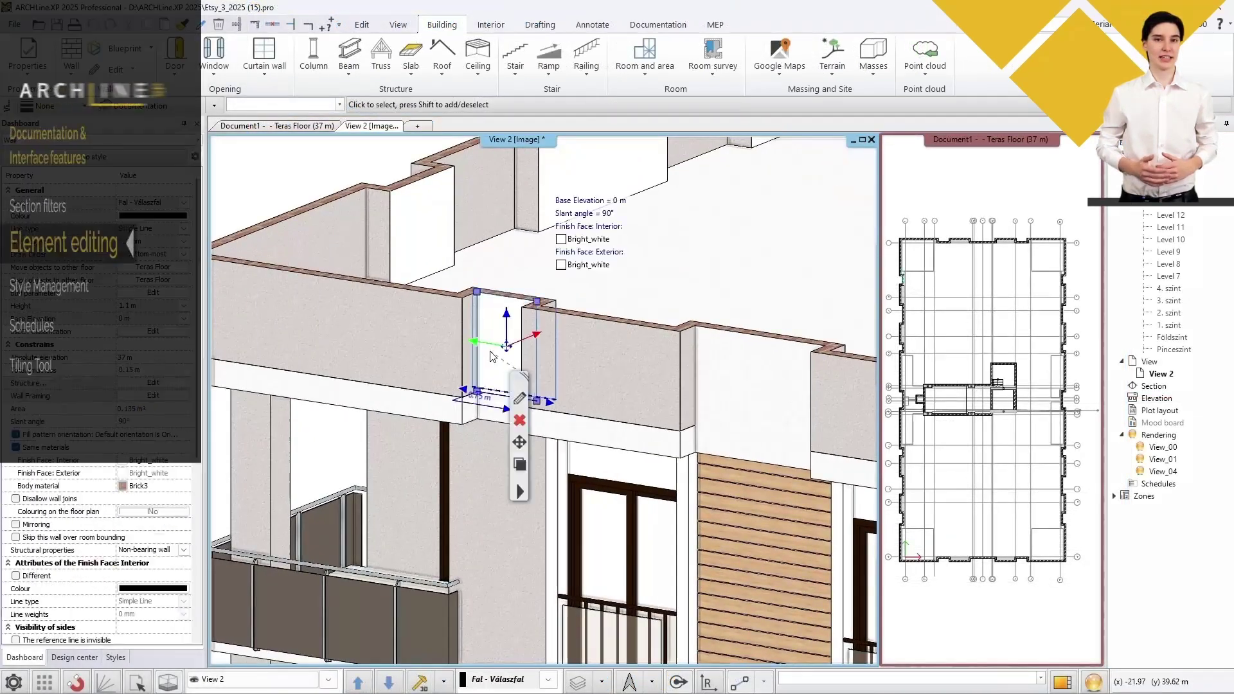
- Set the short parapet wall segment's slant angle to 105°, and open its interior finish and the roof slab's top material for editing
{"action": "left_click", "coordinate": [608, 216]}
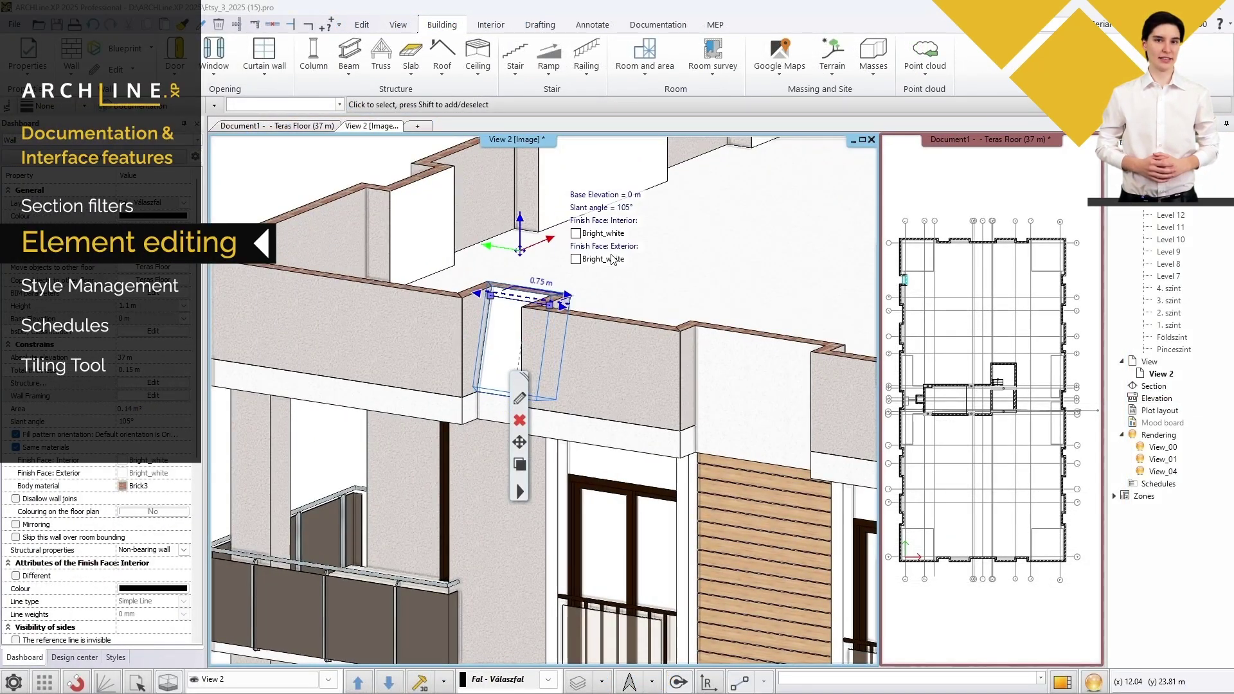
{"action": "left_click", "coordinate": [588, 239]}
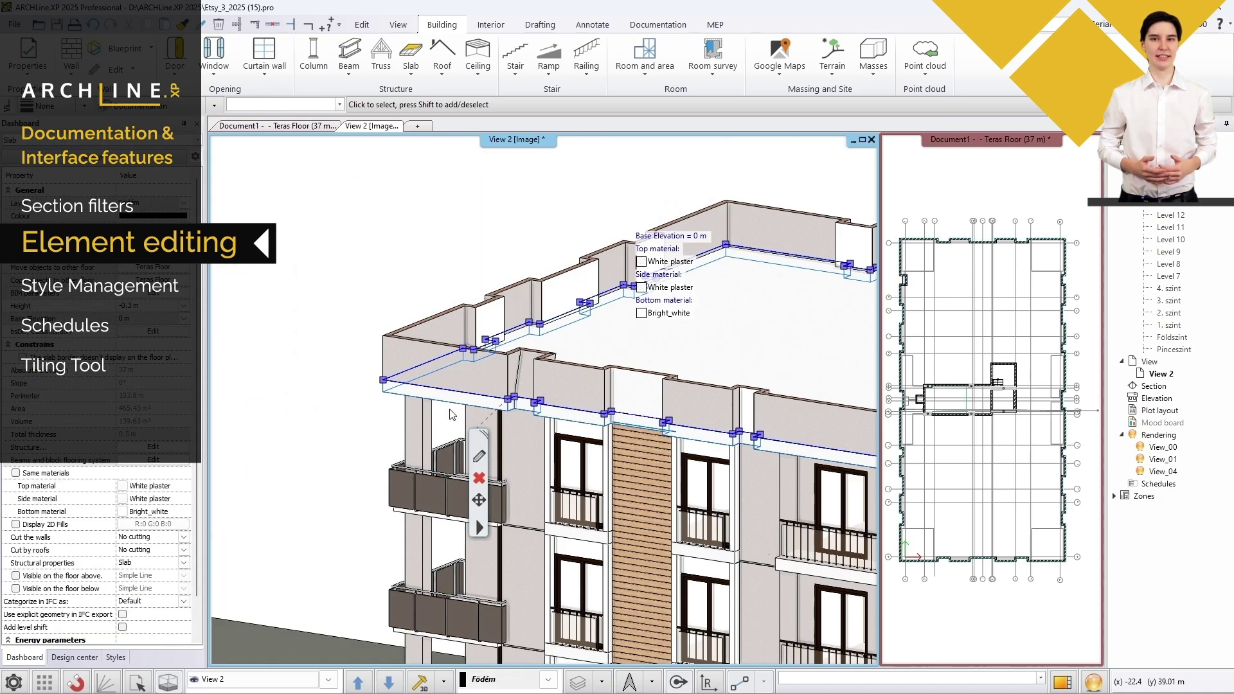
{"action": "left_click", "coordinate": [670, 262]}
{"action": "key", "text": "Escape"}
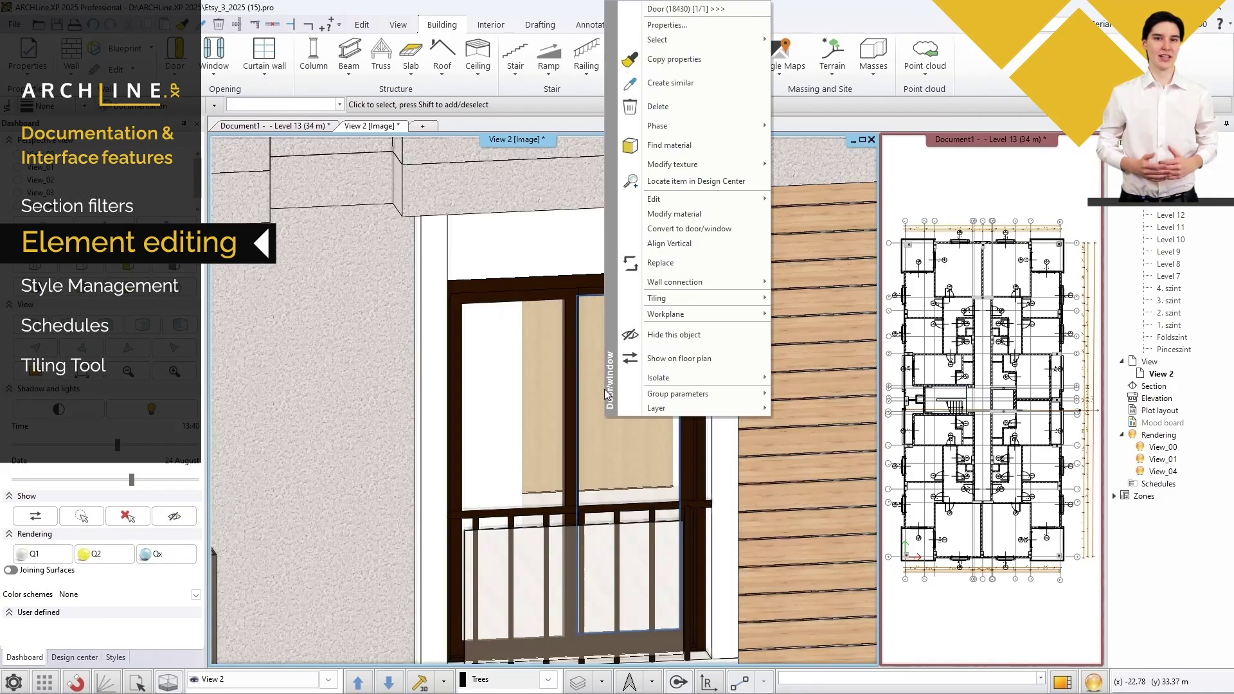
- Show the balcony door from View 2 on the Level 13 floor plan at close range
{"action": "left_click", "coordinate": [744, 365]}
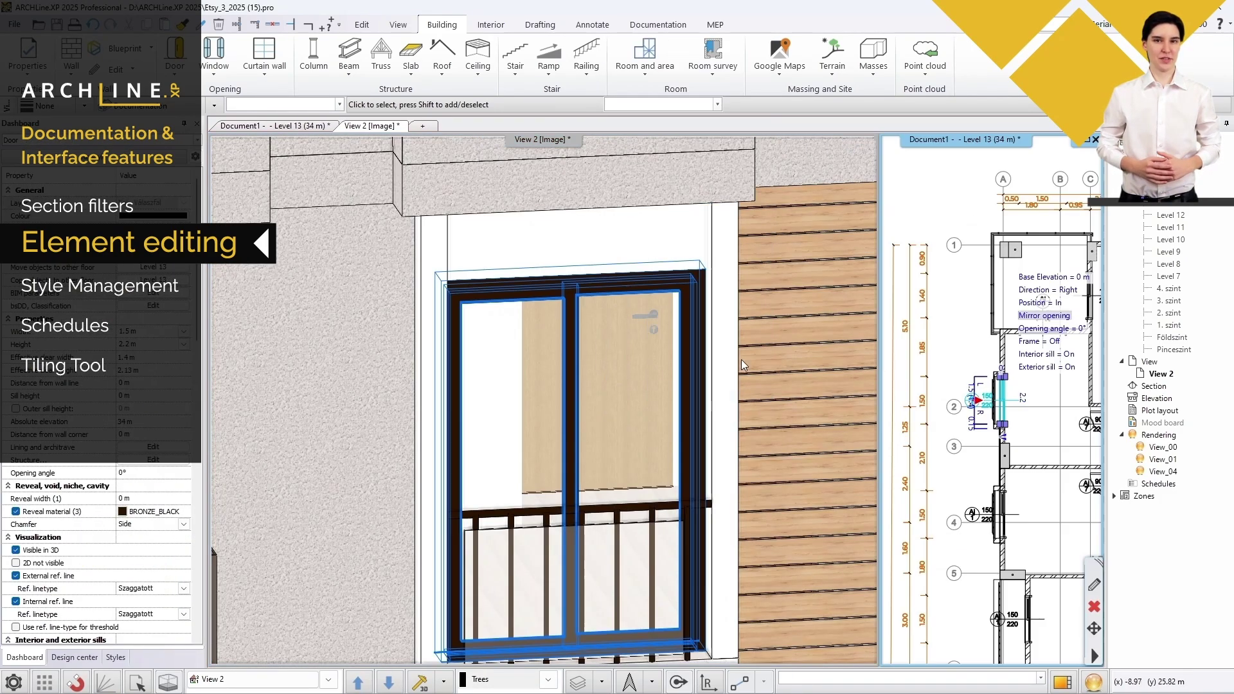
{"action": "scroll", "coordinate": [1000, 401], "scroll_direction": "up", "scroll_amount": 7}
{"action": "left_click", "coordinate": [565, 419]}
{"action": "key", "text": "Escape"}
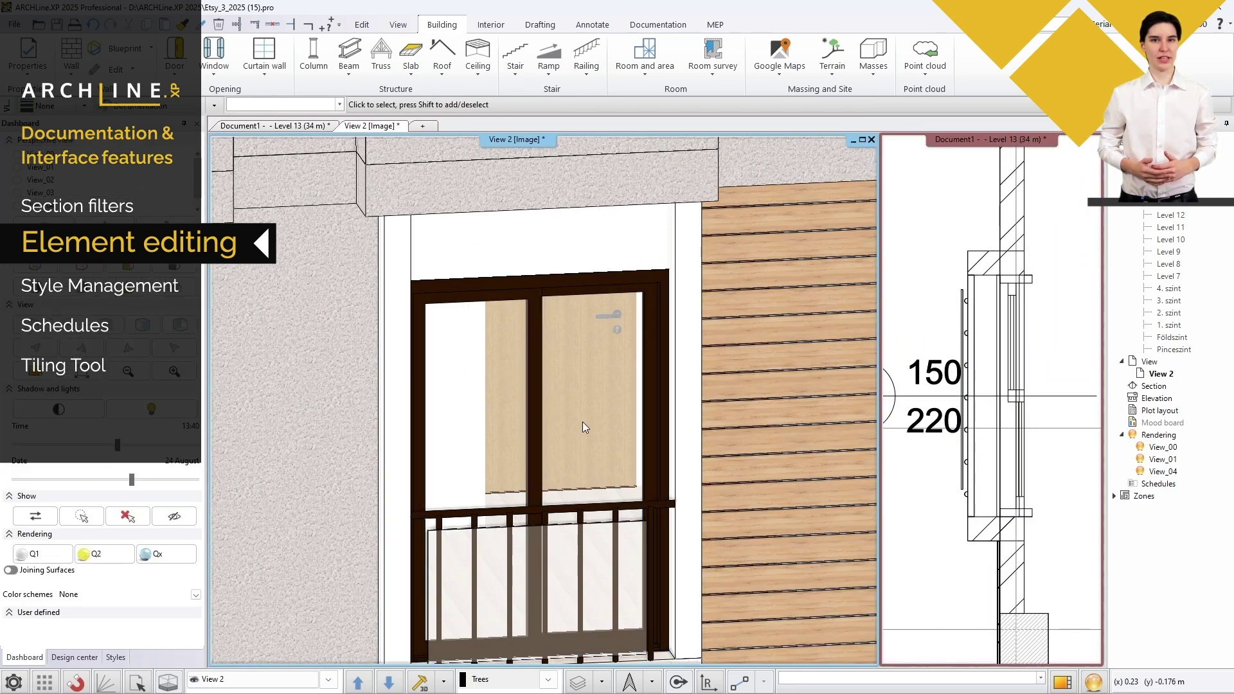
- Switch off the balcony door's exterior sill in View 2 and try mirroring its opening
{"action": "left_click", "coordinate": [582, 421]}
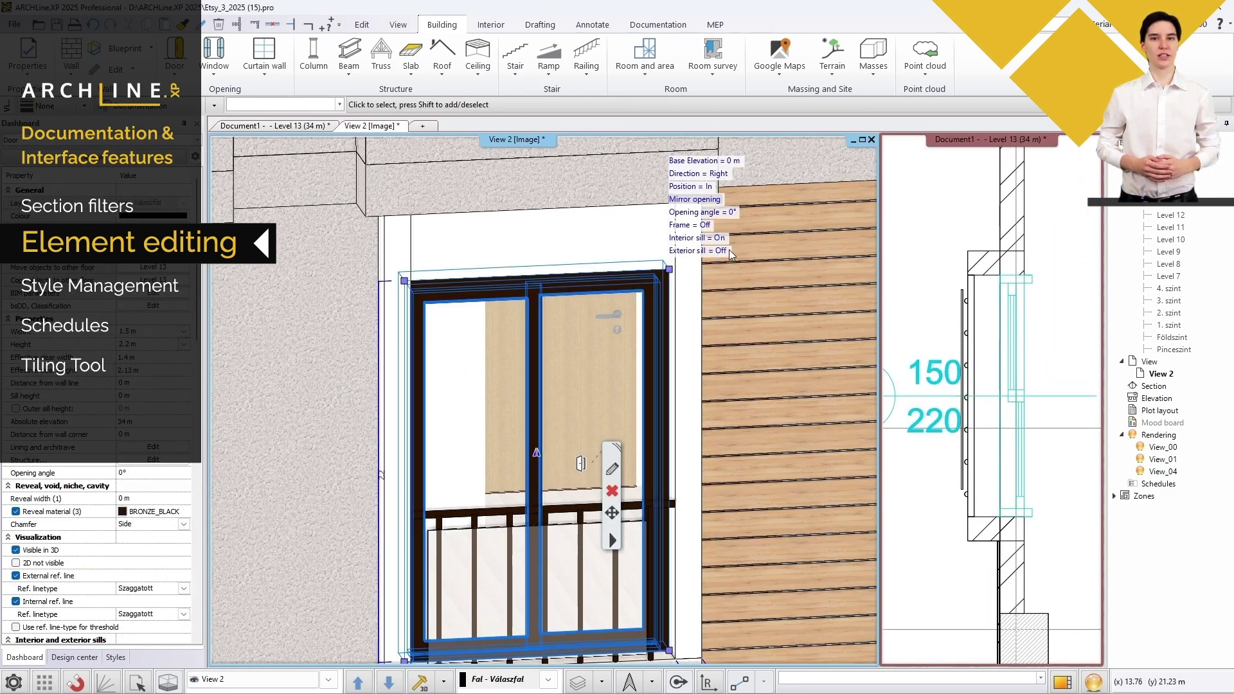
{"action": "left_click", "coordinate": [701, 201]}
{"action": "key", "text": "ctrl+z"}
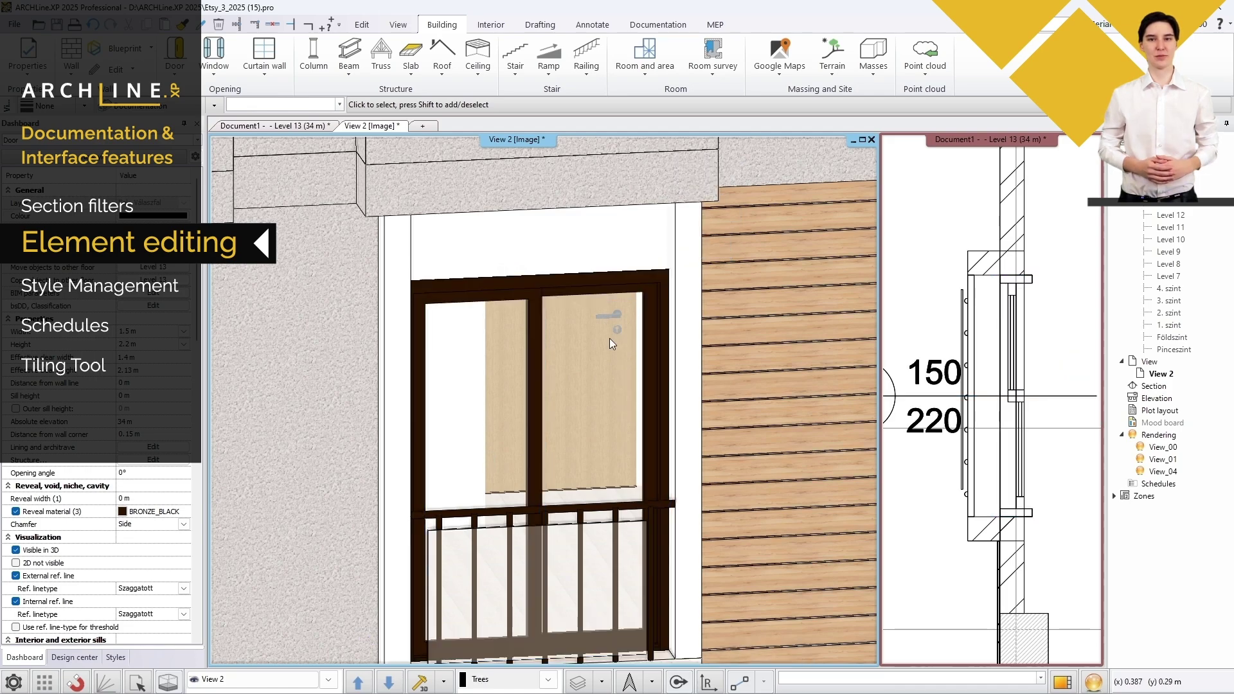
- Set the balcony door's opening angle to 45°, turn off its interior sill, and change its direction to Left
{"action": "left_click", "coordinate": [611, 343]}
{"action": "key", "text": "Return"}
{"action": "left_click", "coordinate": [707, 174]}
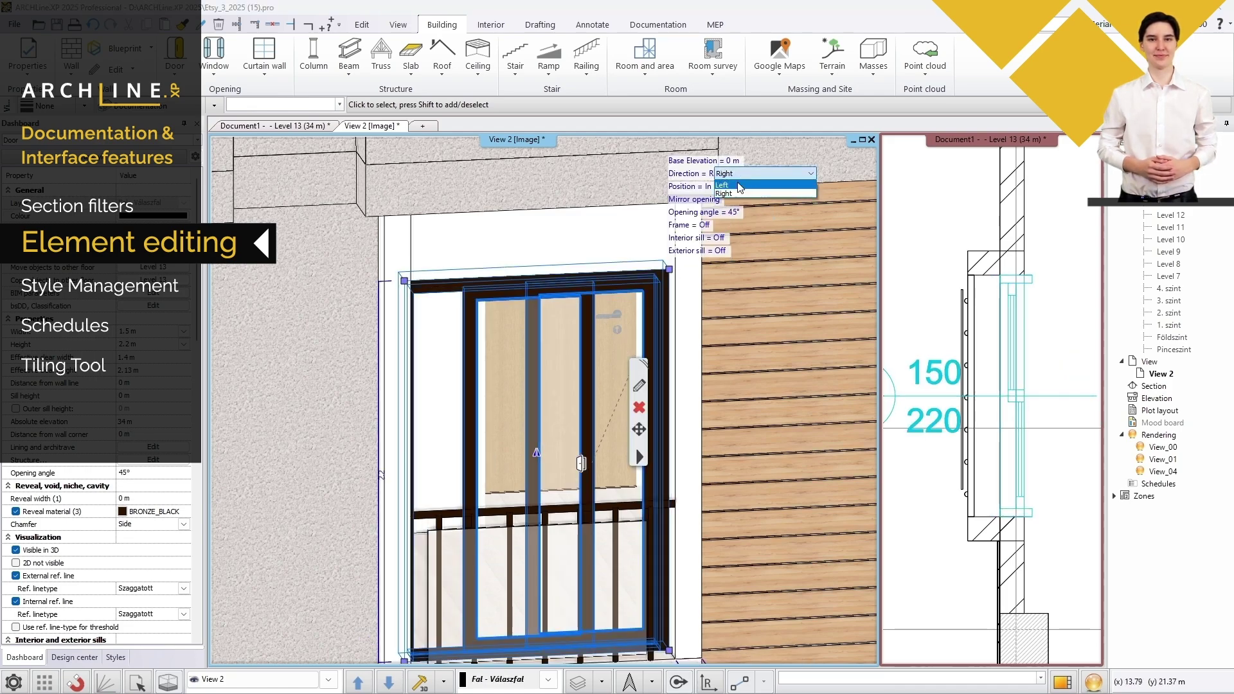
{"action": "left_click", "coordinate": [739, 188]}
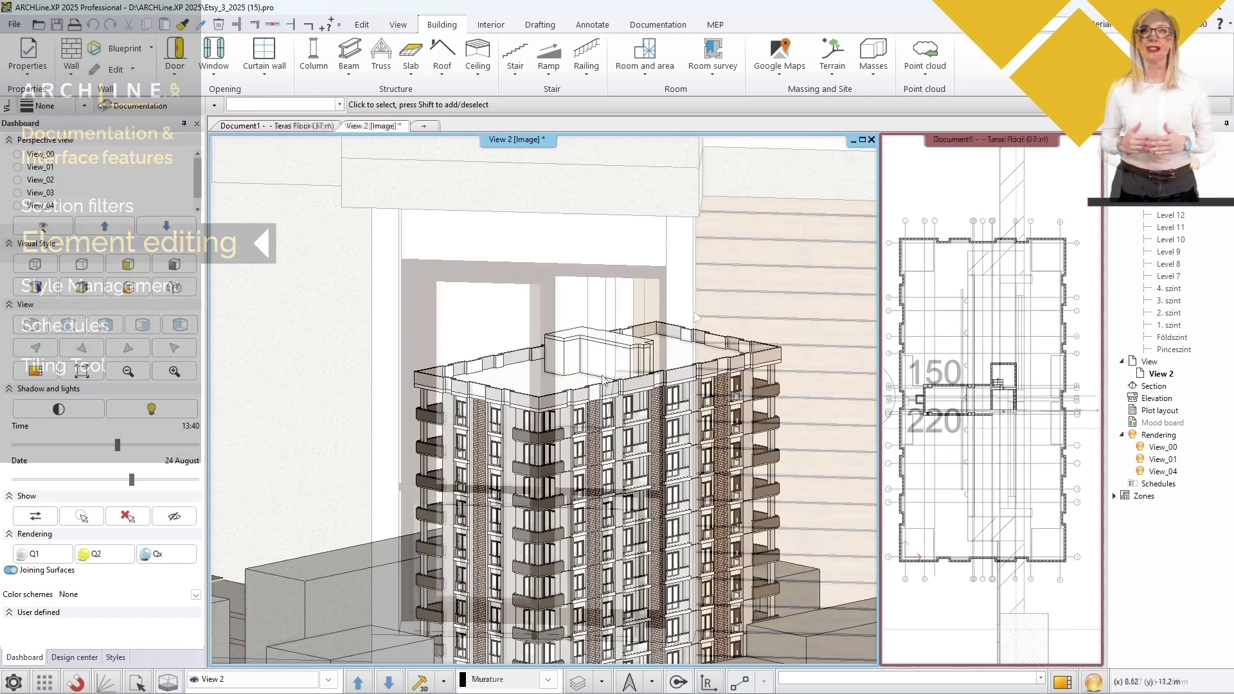
- Choose Bronze_curtain_wall from the Custom curtain wall group as the active curtain wall style
{"action": "scroll", "coordinate": [572, 381], "scroll_direction": "up", "scroll_amount": 5}
{"action": "scroll", "coordinate": [572, 381], "scroll_direction": "up", "scroll_amount": 4}
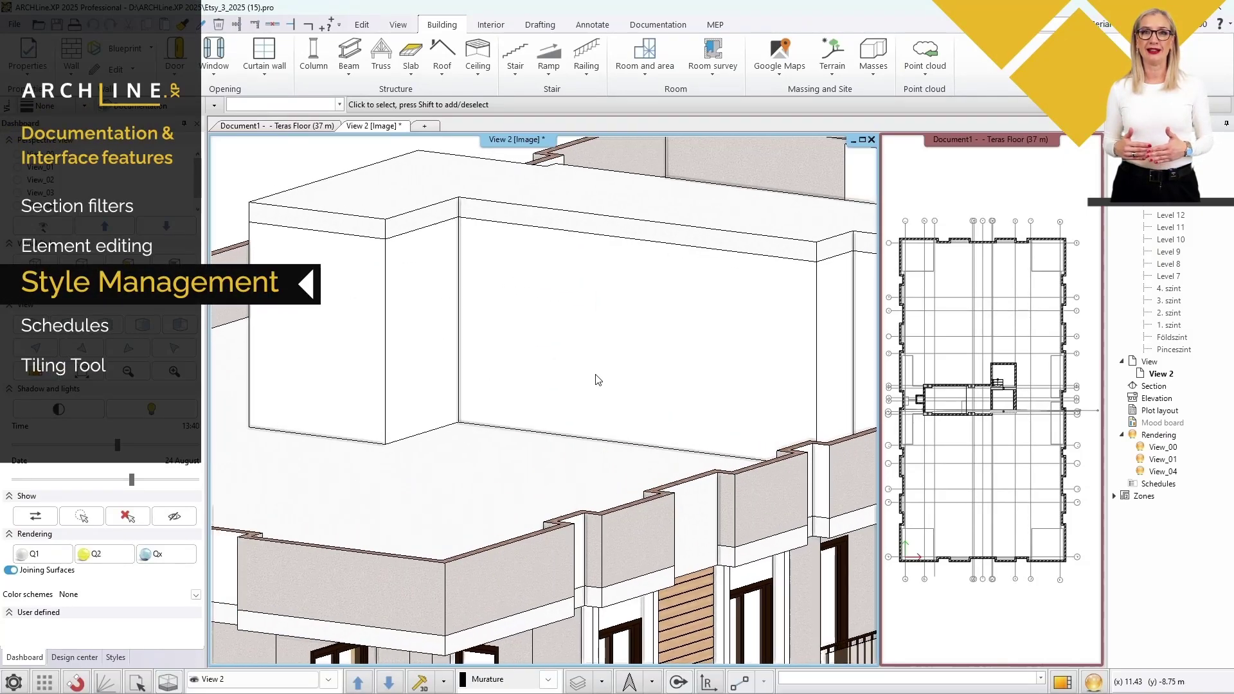
{"action": "left_click", "coordinate": [116, 657]}
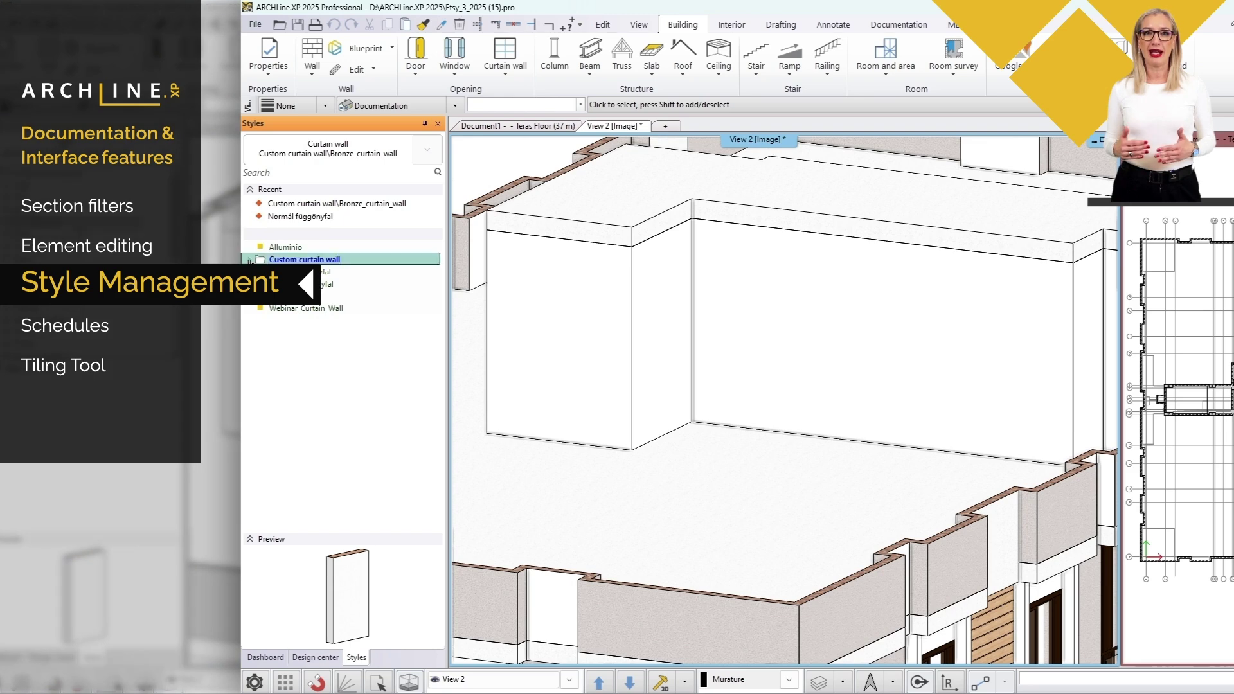
{"action": "left_click", "coordinate": [358, 271]}
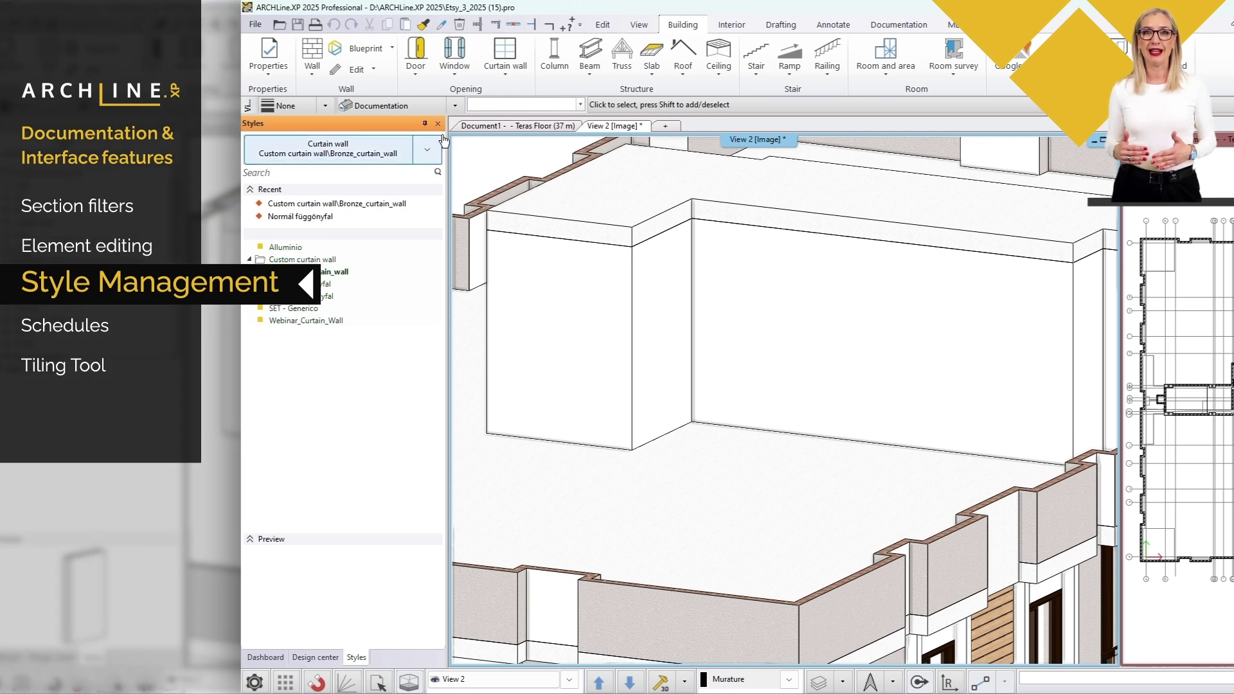
- Place a Bronze_curtain_wall curtain wall in the long side wall of the rooftop block on the Teras Floor
{"action": "left_click", "coordinate": [505, 54]}
{"action": "left_click", "coordinate": [795, 272]}
{"action": "left_click", "coordinate": [1039, 453]}
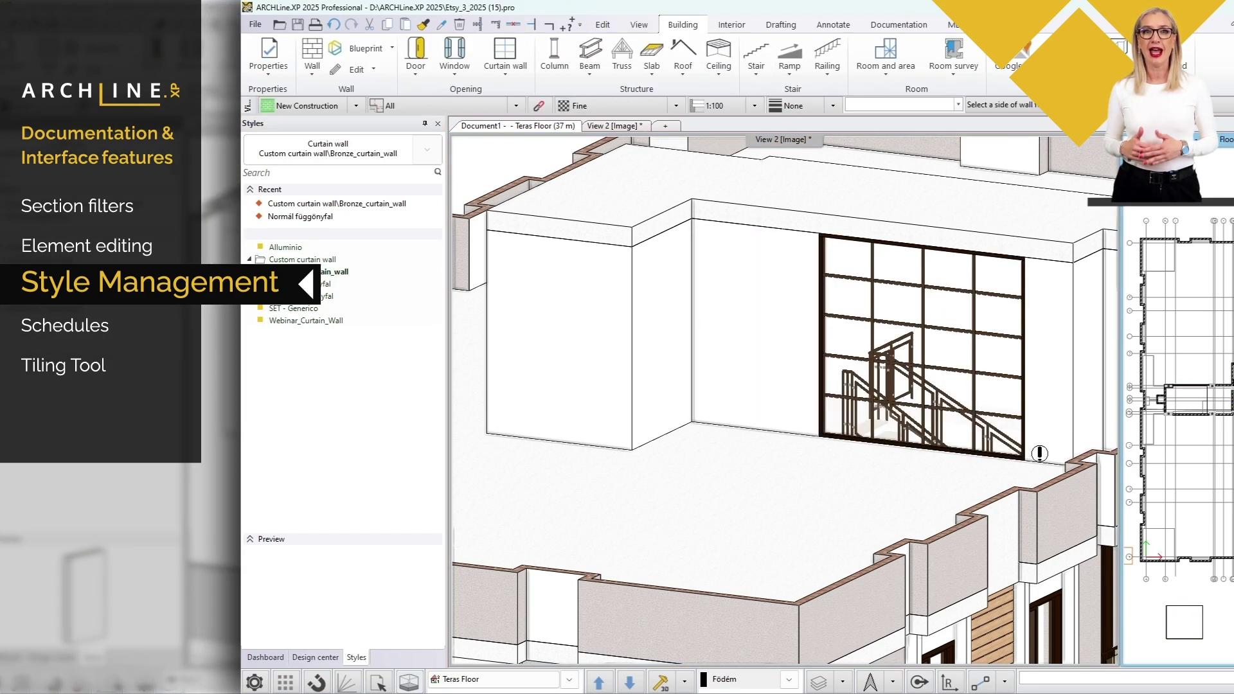
{"action": "middle_click_drag", "start_coordinate": [1028, 425], "coordinate": [957, 485]}
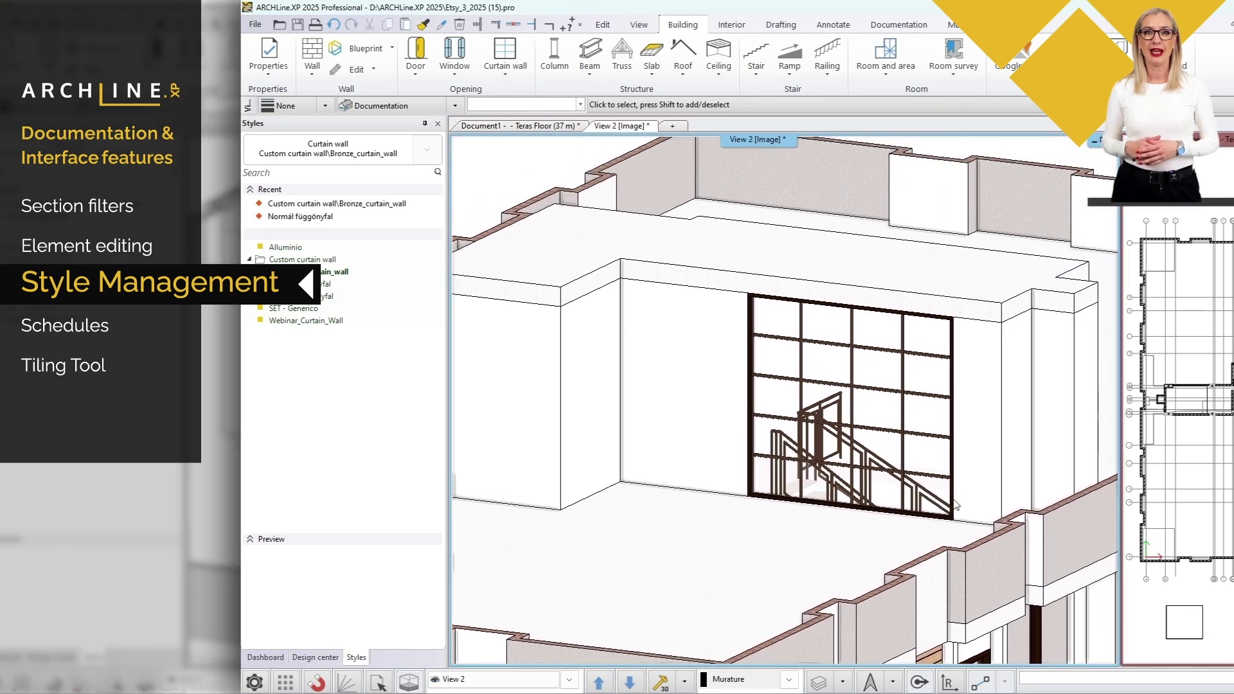
- Place a second Bronze_curtain_wall curtain wall in the opposite long wall of the rooftop block
{"action": "middle_click_drag", "start_coordinate": [992, 421], "coordinate": [948, 450]}
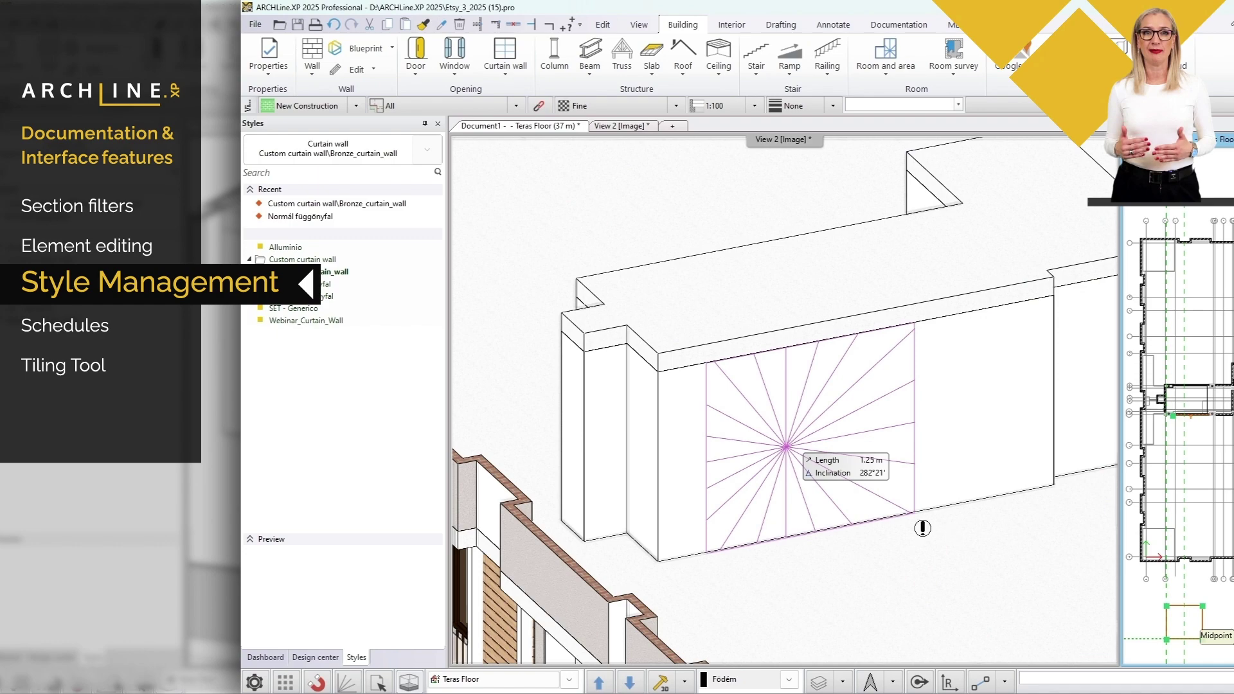
{"action": "left_click", "coordinate": [922, 528]}
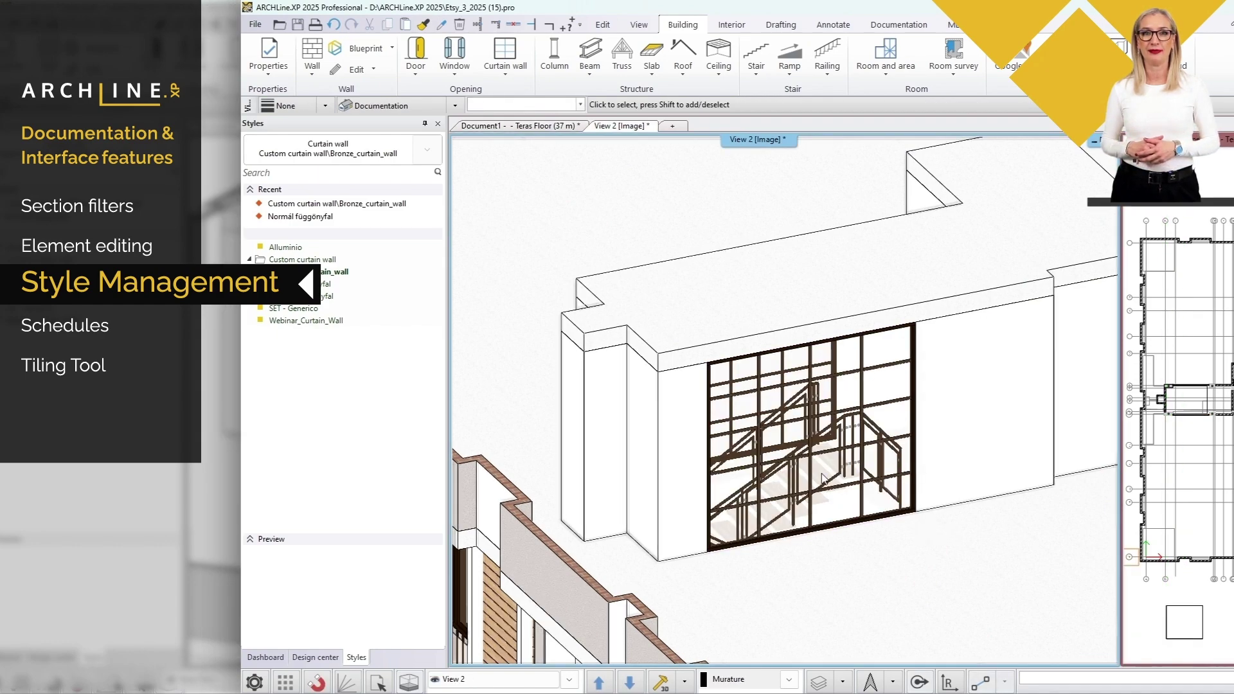
{"action": "scroll", "coordinate": [823, 479], "scroll_direction": "up", "scroll_amount": 3}
{"action": "middle_click_drag", "start_coordinate": [823, 479], "coordinate": [791, 482]}
{"action": "middle_click_drag", "start_coordinate": [791, 482], "coordinate": [765, 485]}
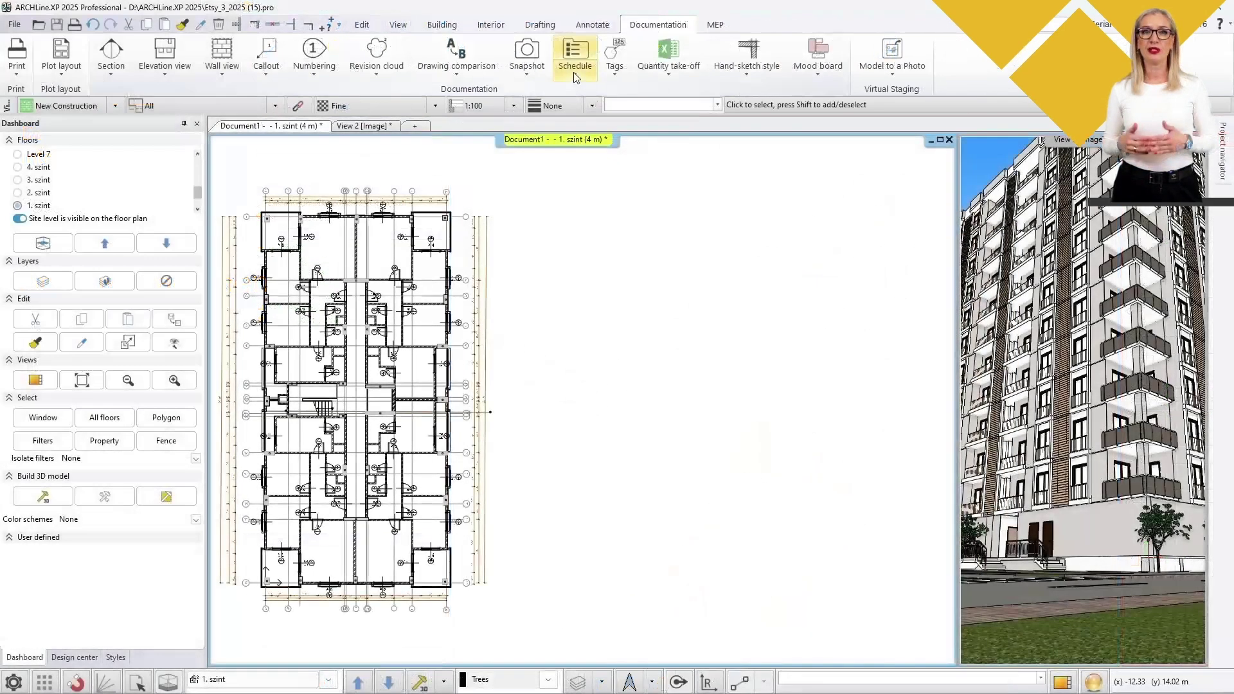
- Start a schedule and select all elements of the 1. szint floor plan with a selection window
{"action": "left_click", "coordinate": [574, 73]}
{"action": "left_click", "coordinate": [588, 149]}
{"action": "left_click", "coordinate": [227, 176]}
{"action": "left_click", "coordinate": [494, 627]}
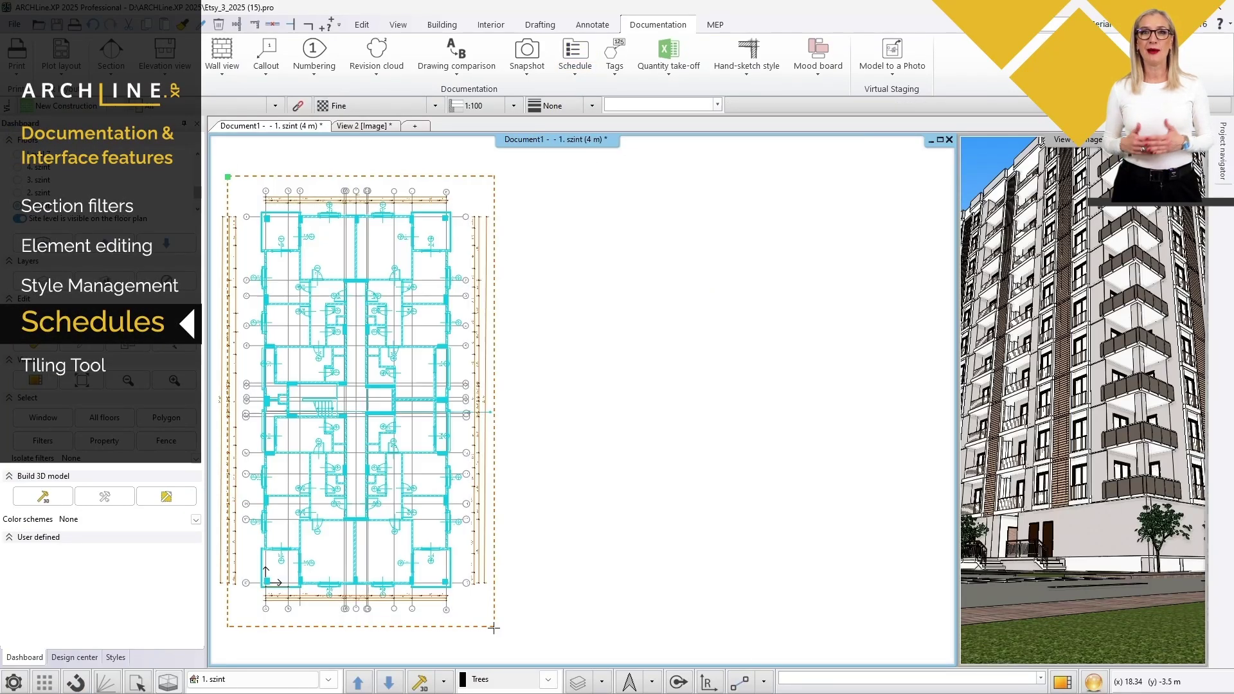
- Place the wall, door, slab, column, railing and group schedules beside the 1. szint floor plan and review their contents
{"action": "left_click", "coordinate": [510, 515]}
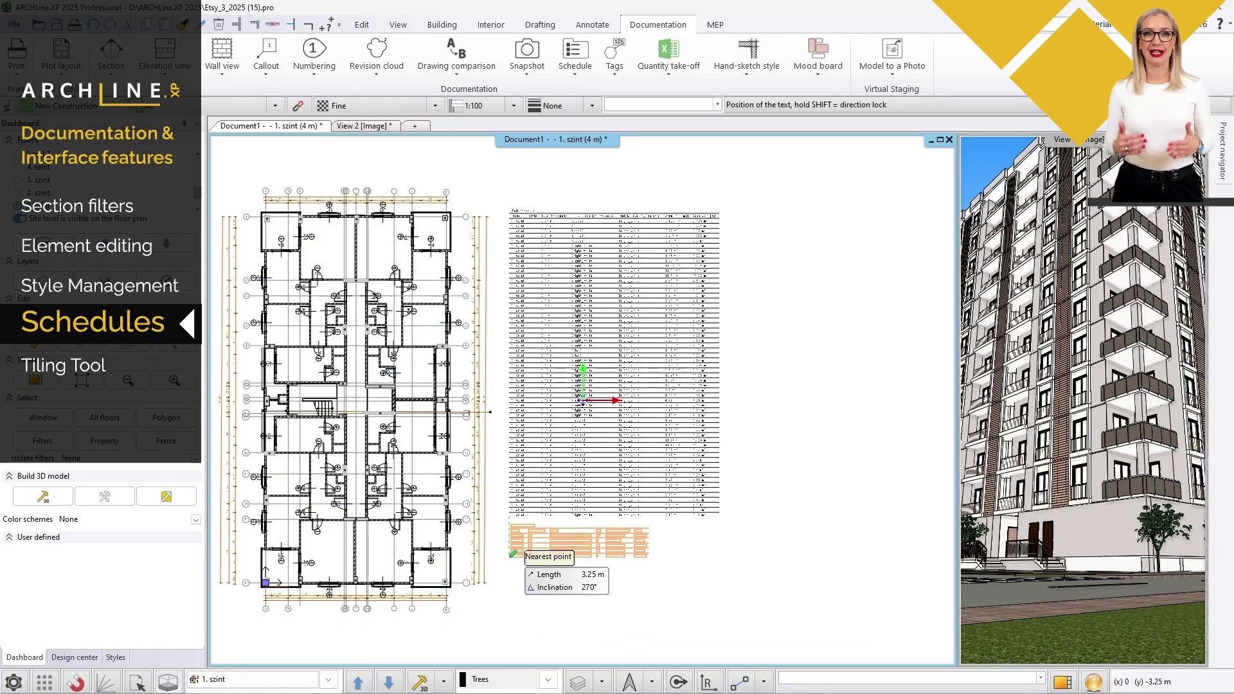
{"action": "left_click", "coordinate": [513, 553]}
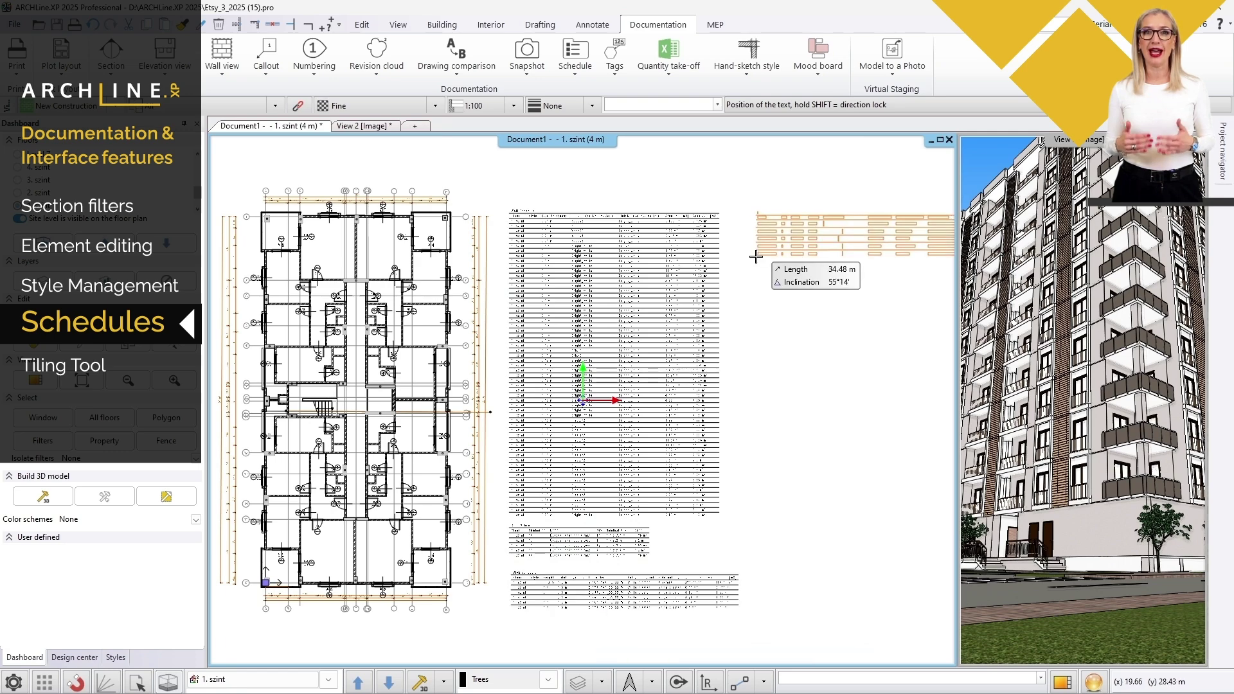
{"action": "left_click", "coordinate": [736, 253]}
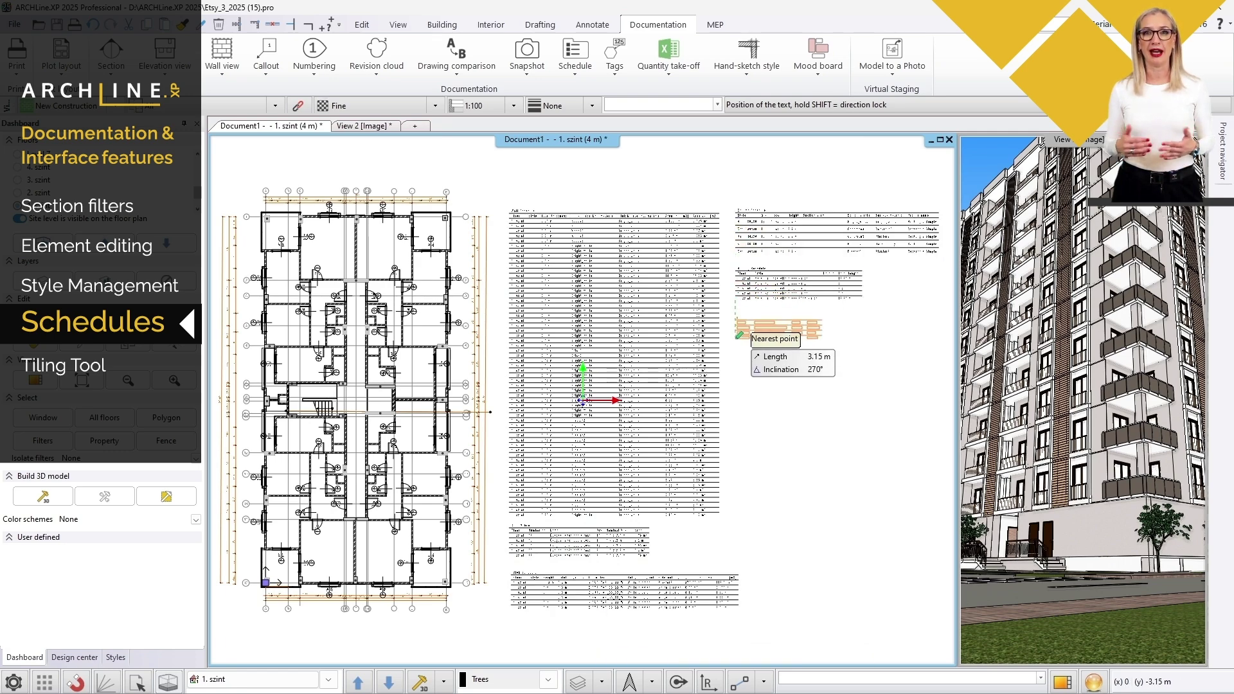
{"action": "left_click", "coordinate": [738, 309]}
{"action": "scroll", "coordinate": [611, 327], "scroll_direction": "up", "scroll_amount": 4}
{"action": "middle_click_drag", "start_coordinate": [623, 611], "coordinate": [601, 121]}
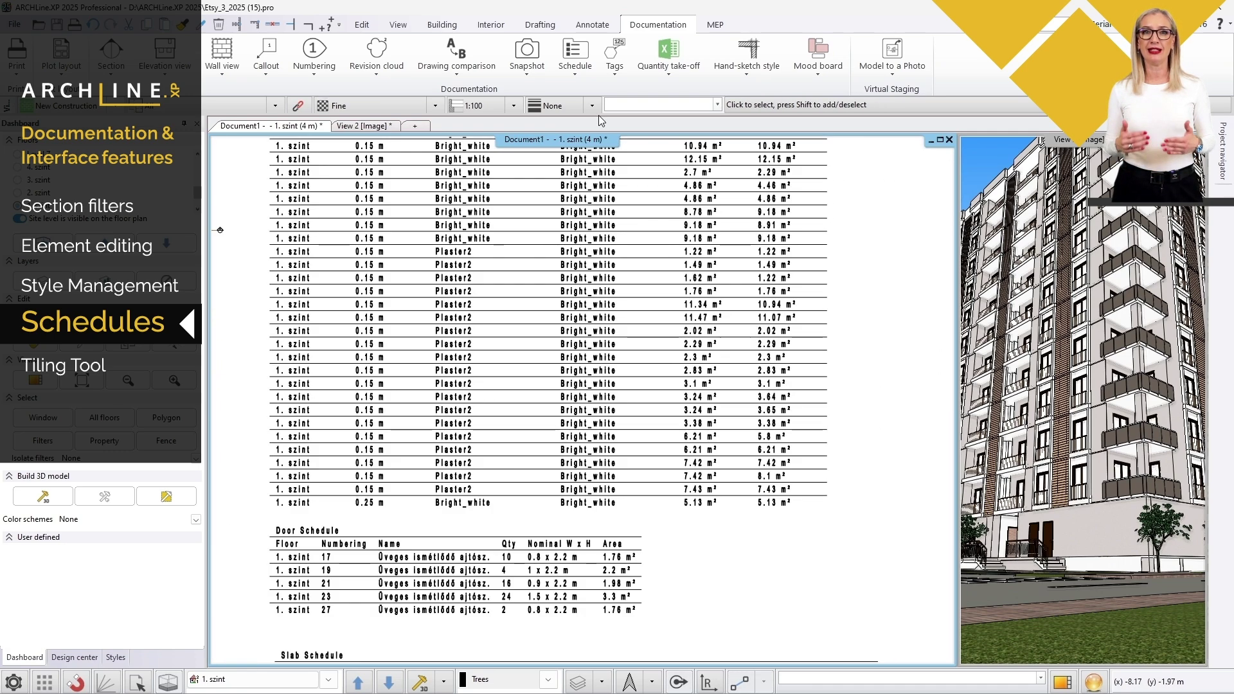
{"action": "middle_click_drag", "start_coordinate": [597, 579], "coordinate": [592, 404]}
{"action": "middle_click_drag", "start_coordinate": [922, 223], "coordinate": [675, 686]}
{"action": "scroll", "coordinate": [818, 343], "scroll_direction": "down", "scroll_amount": 5}
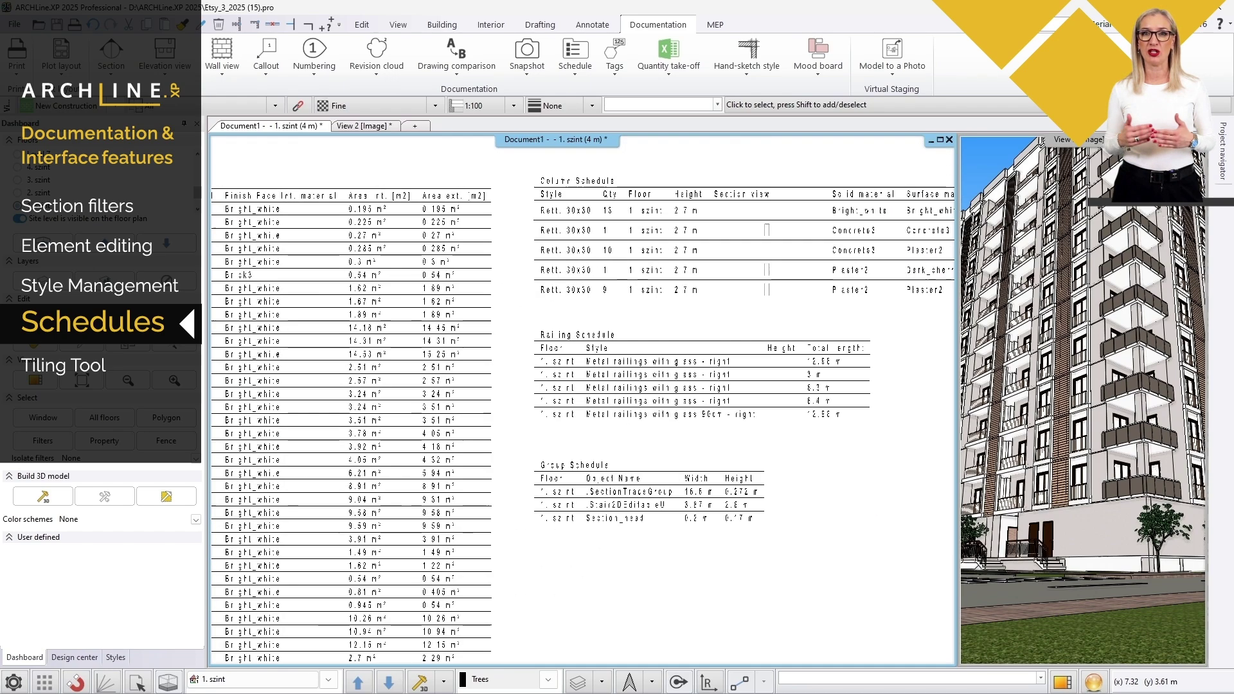
{"action": "left_click", "coordinate": [511, 223]}
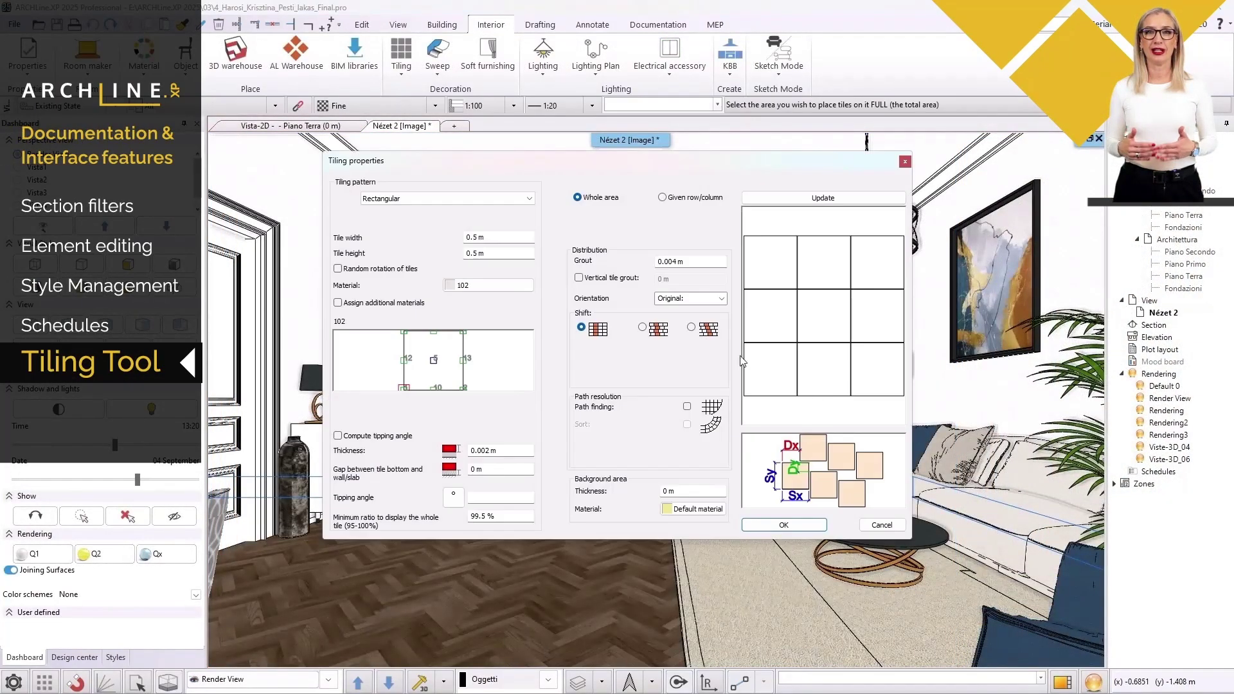
- Set the tiling to the built-in Herringbone parquet pattern with a tile width of 0.05 m and a tile height of 0.35 m
{"action": "left_click", "coordinate": [500, 198]}
{"action": "left_click", "coordinate": [450, 218]}
{"action": "left_click", "coordinate": [472, 241]}
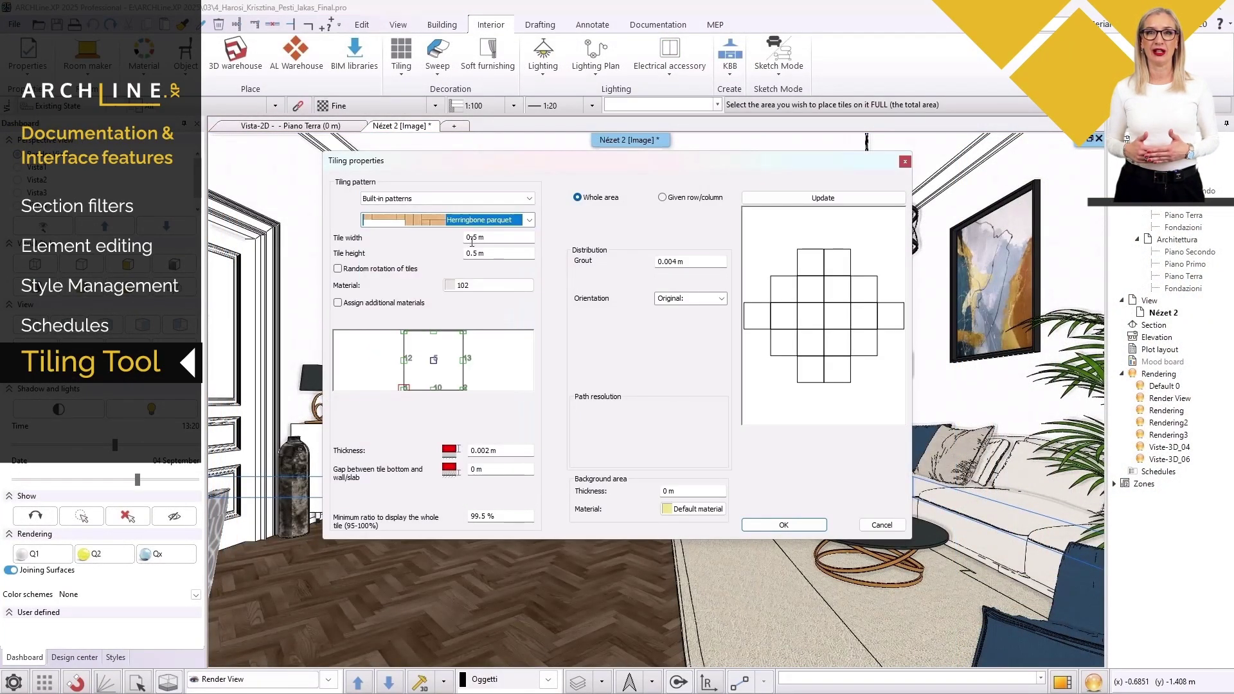
{"action": "type", "text": "0"}
{"action": "left_click", "coordinate": [474, 253]}
{"action": "type", "text": "3"}
{"action": "key", "text": "Tab"}
- Enable additional tile materials and assign Wood-pauferro, woodlarelianind_2 and woodwalnutciaro_2 as the three materials
{"action": "left_click", "coordinate": [338, 302]}
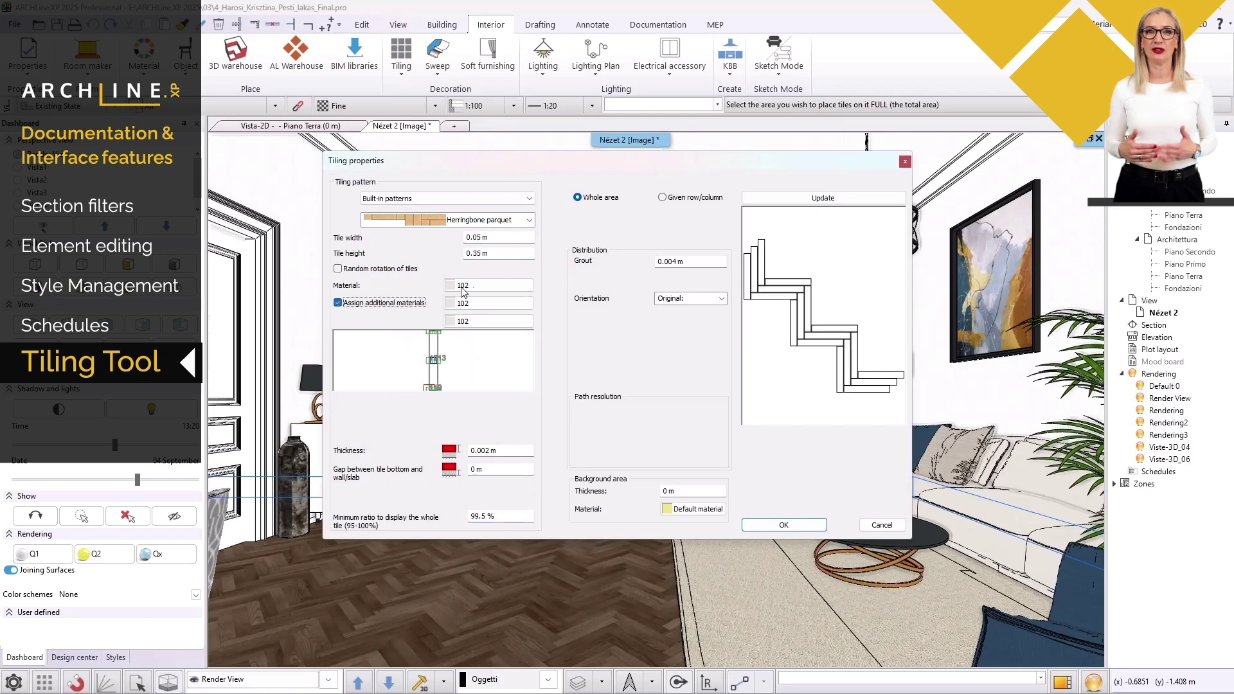
{"action": "left_click", "coordinate": [468, 288]}
{"action": "left_click", "coordinate": [669, 323]}
{"action": "left_click", "coordinate": [704, 511]}
{"action": "left_click", "coordinate": [481, 301]}
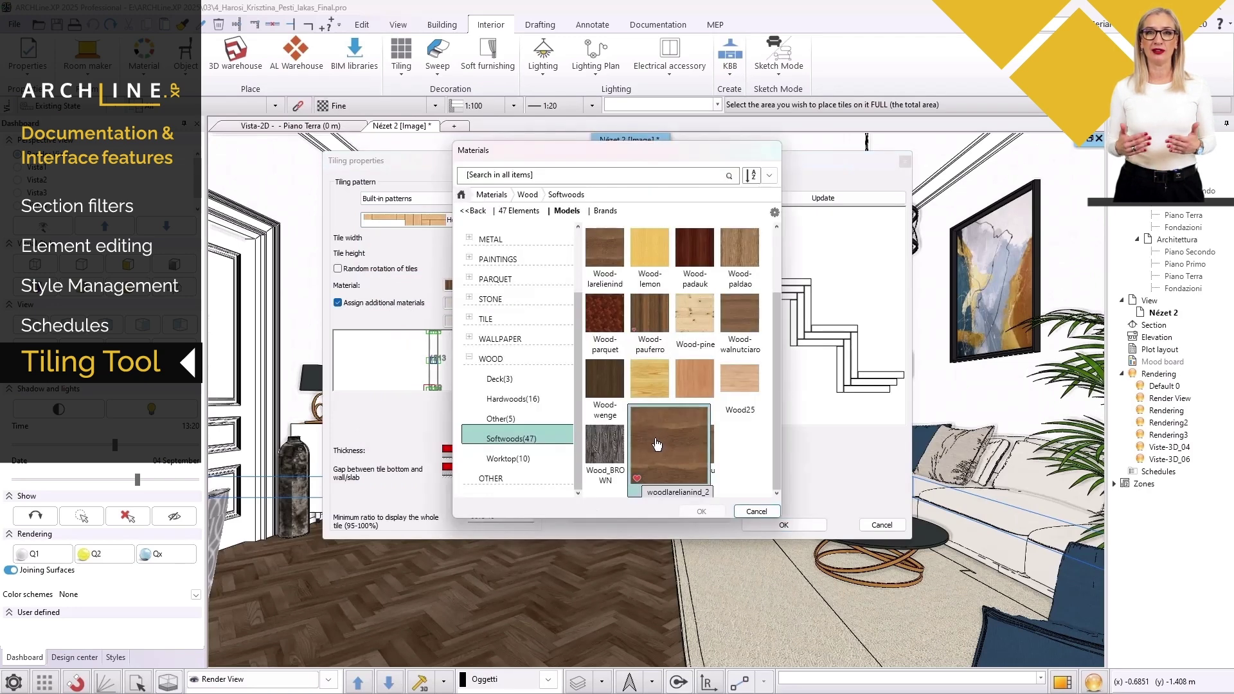
{"action": "left_click", "coordinate": [654, 444]}
{"action": "left_click", "coordinate": [701, 511]}
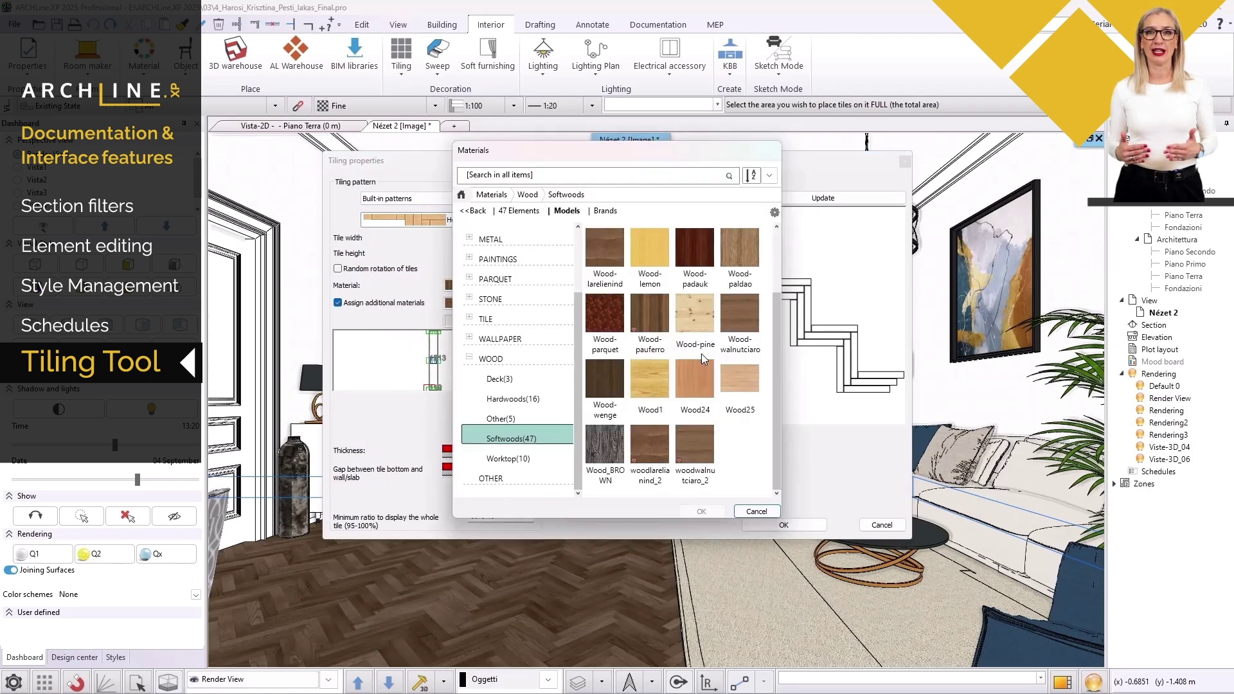
{"action": "left_click", "coordinate": [695, 443]}
{"action": "left_click", "coordinate": [701, 511]}
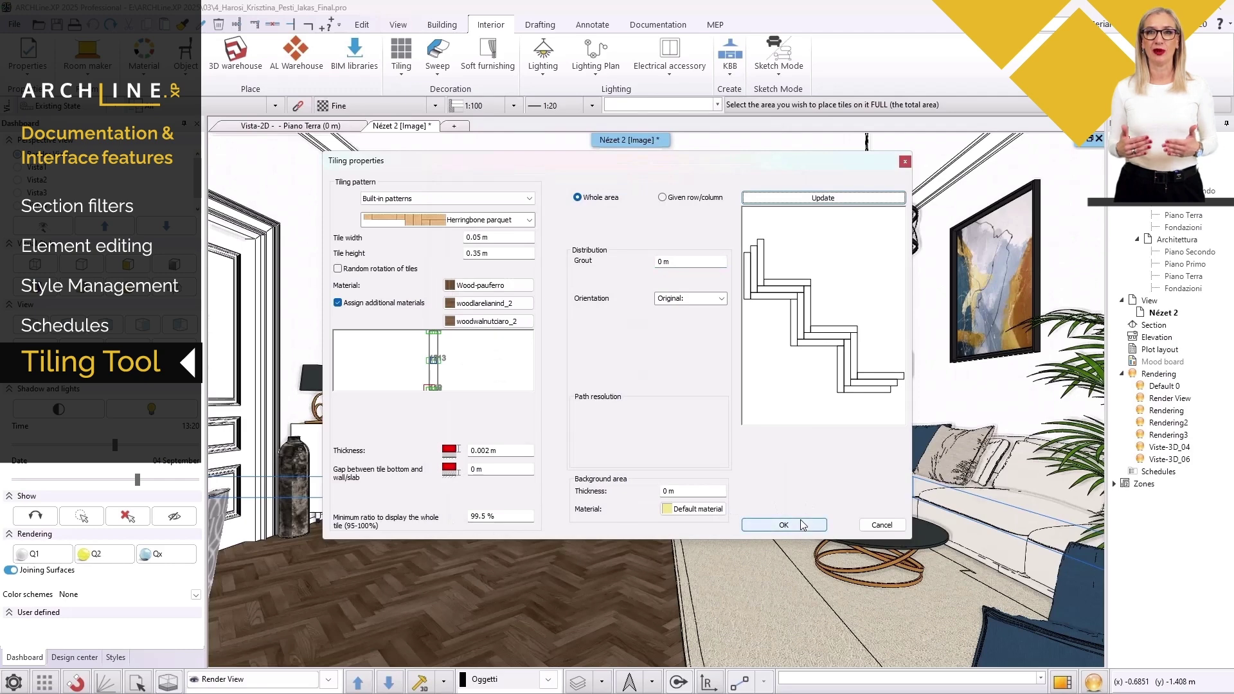
- Set the grout to 0 m and apply the herringbone tiling to the whole living room floor
{"action": "left_click", "coordinate": [783, 525]}
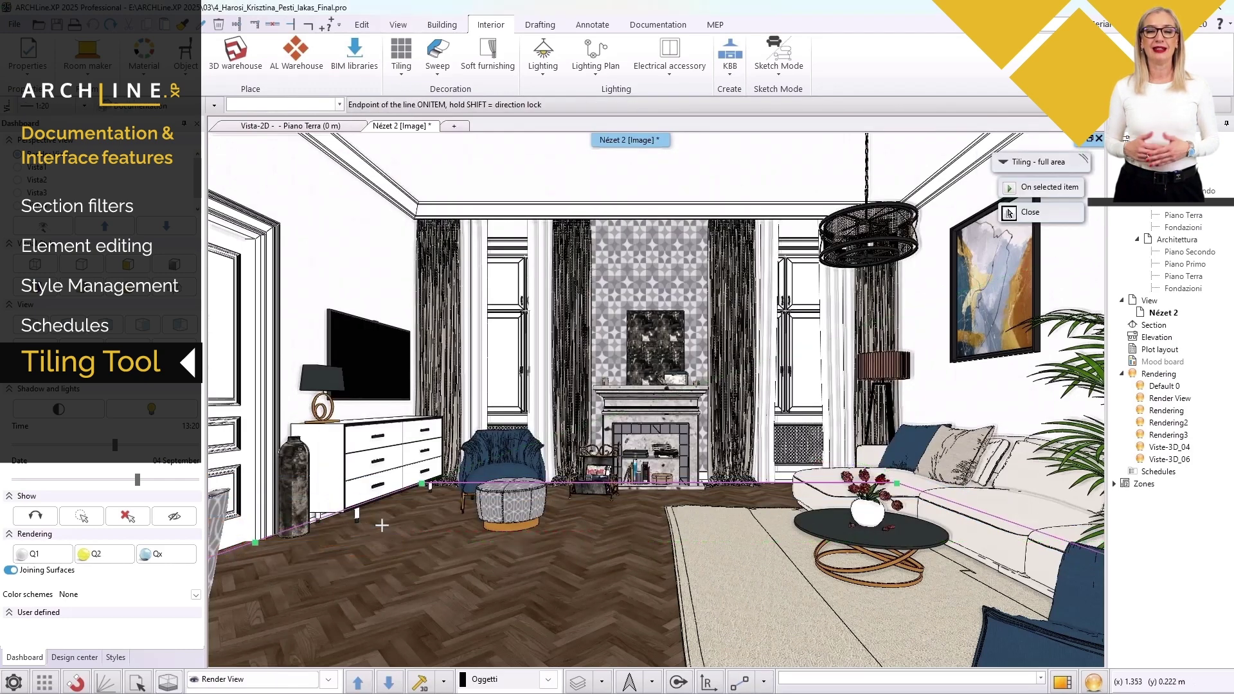
{"action": "left_click", "coordinate": [414, 532]}
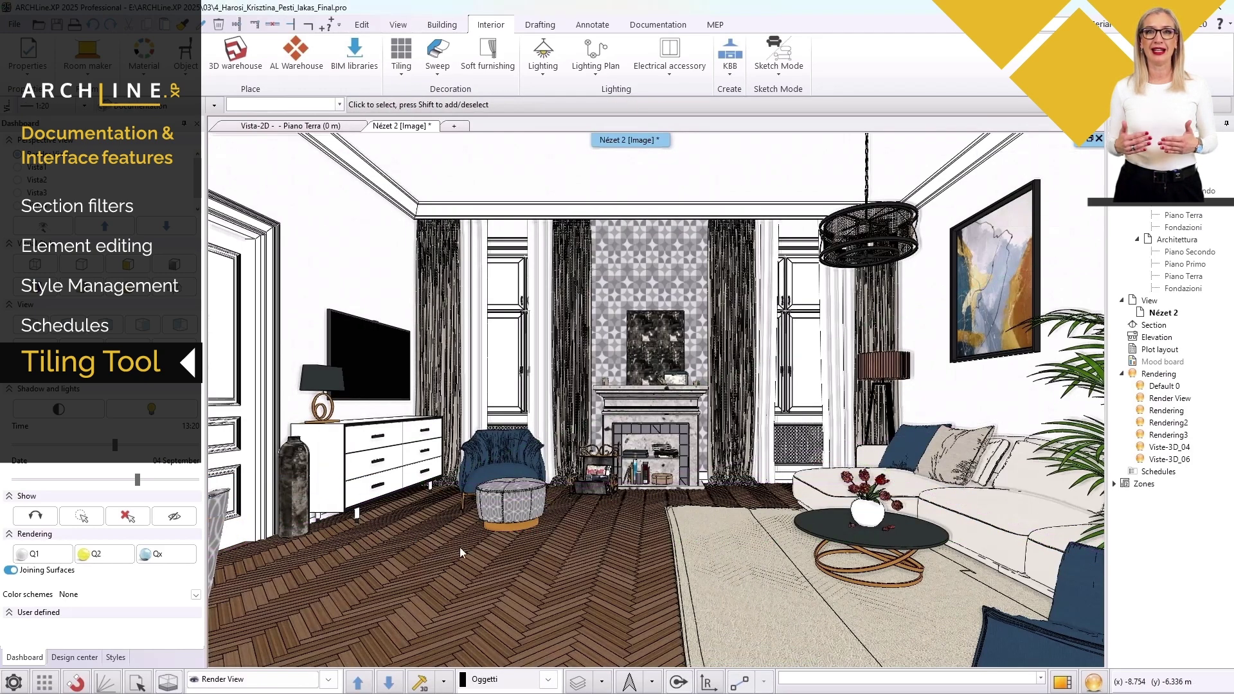